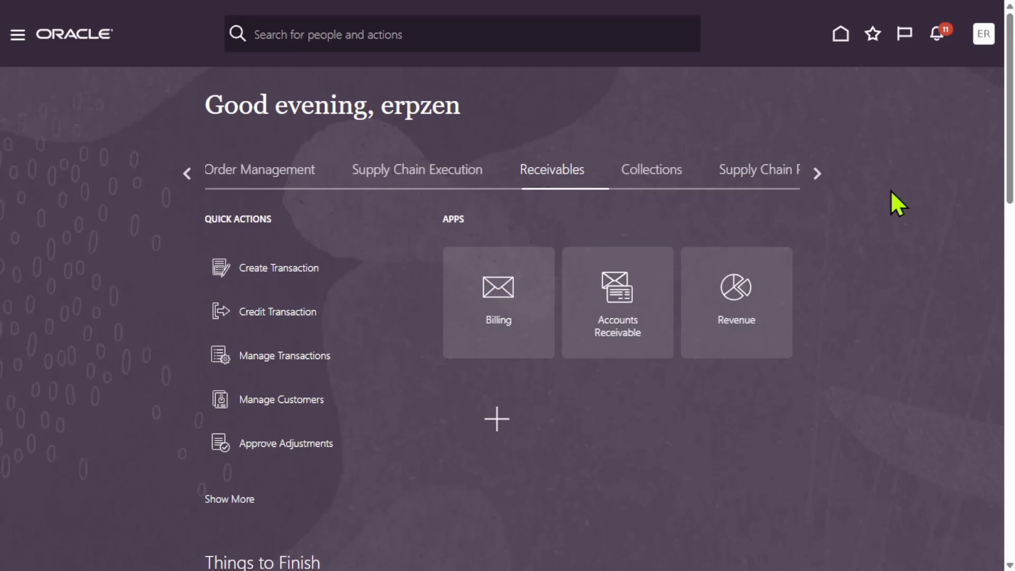
Open the Financials setup page and search its tasks for "%Man%rec%Act%".
left_click(982, 37)
left_click(756, 259)
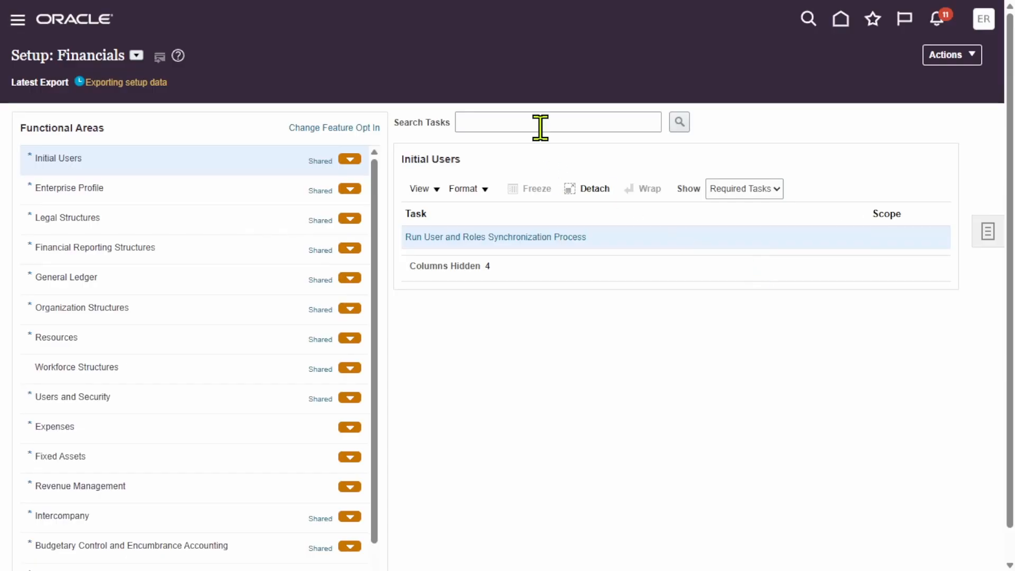
left_click(539, 115)
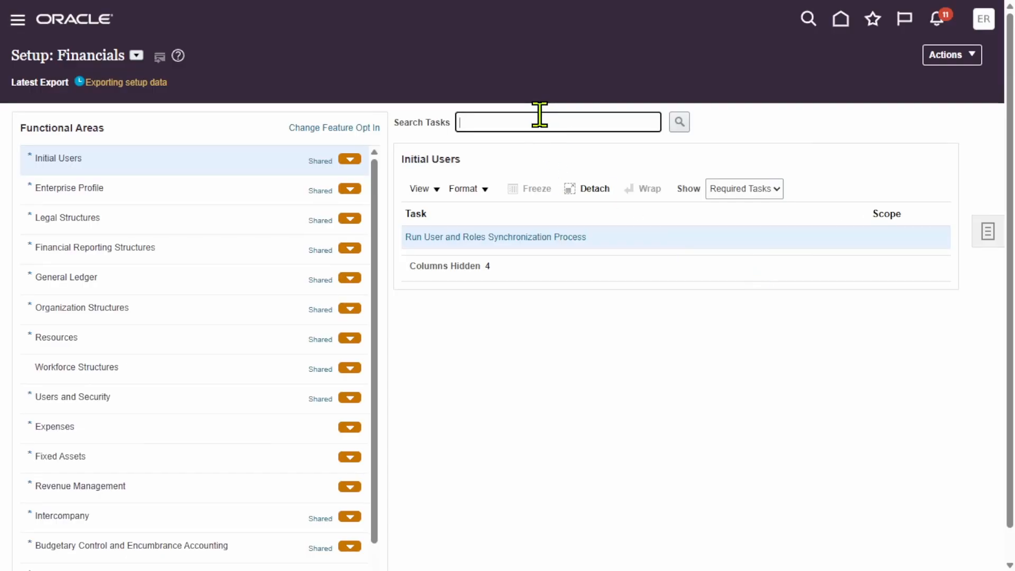
type("%%%")
key("Left")
key("Left")
type("Man")
key("Right")
type("rec%Act%")
left_click(676, 124)
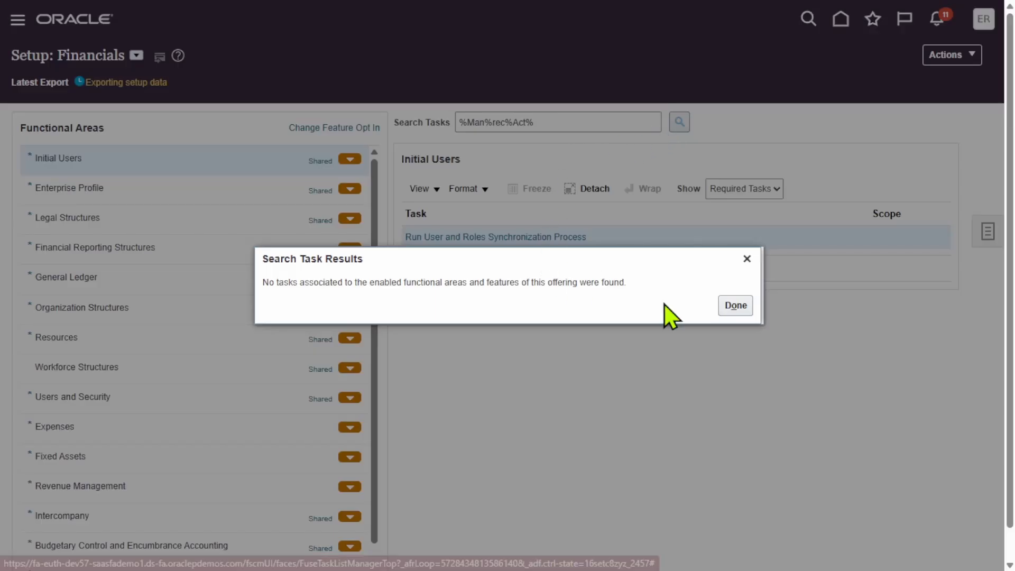
left_click(751, 308)
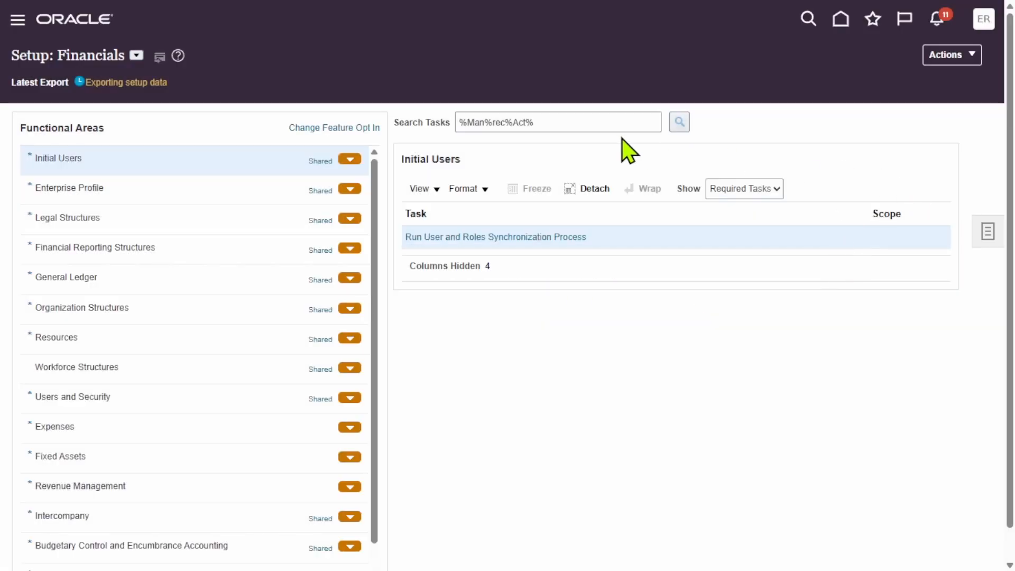
Search all setup tasks for "%Man%rec%act%" and open the Manage Receivables Activities task.
left_click(990, 234)
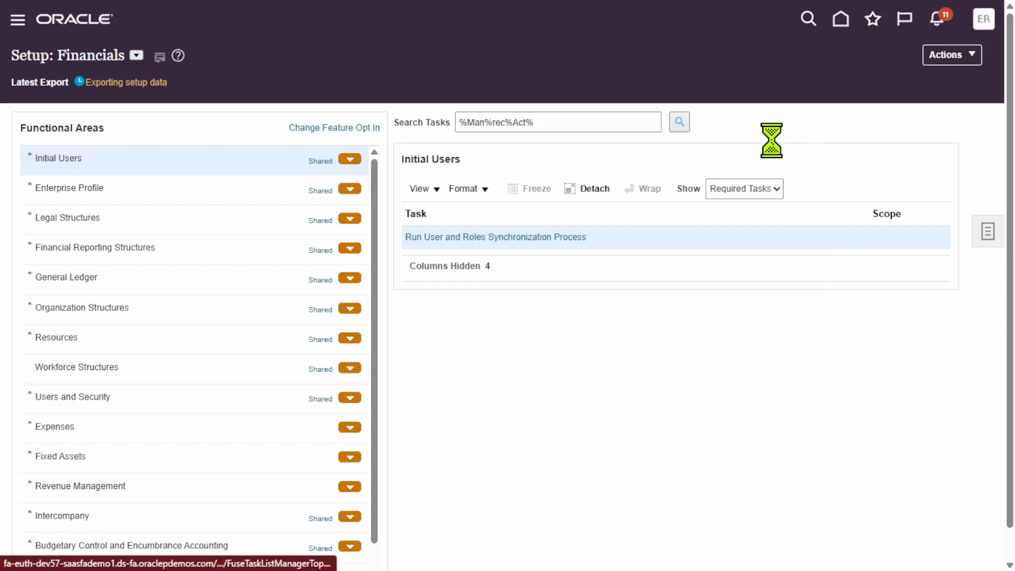
left_click(879, 284)
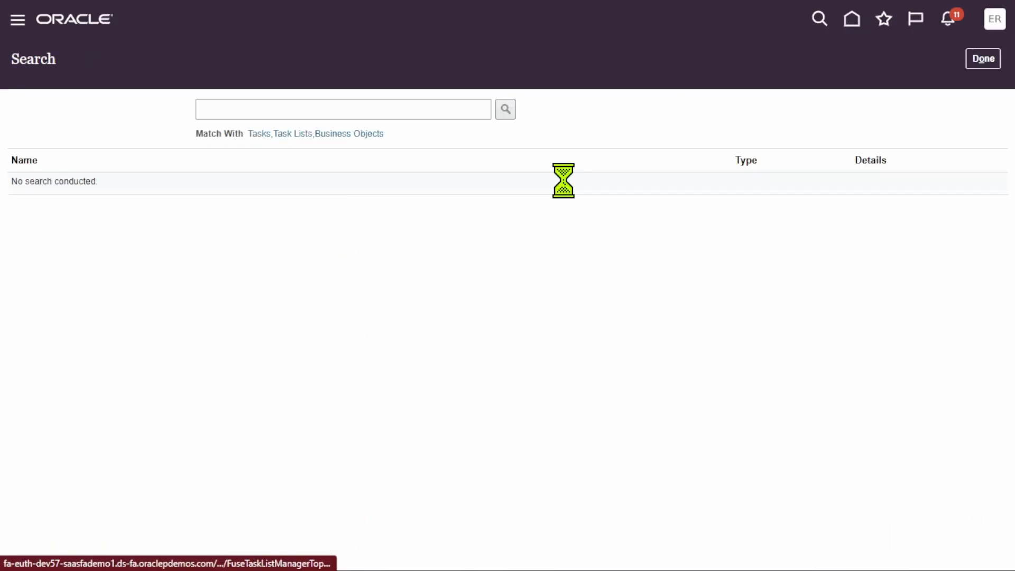
left_click(454, 109)
type("Man")
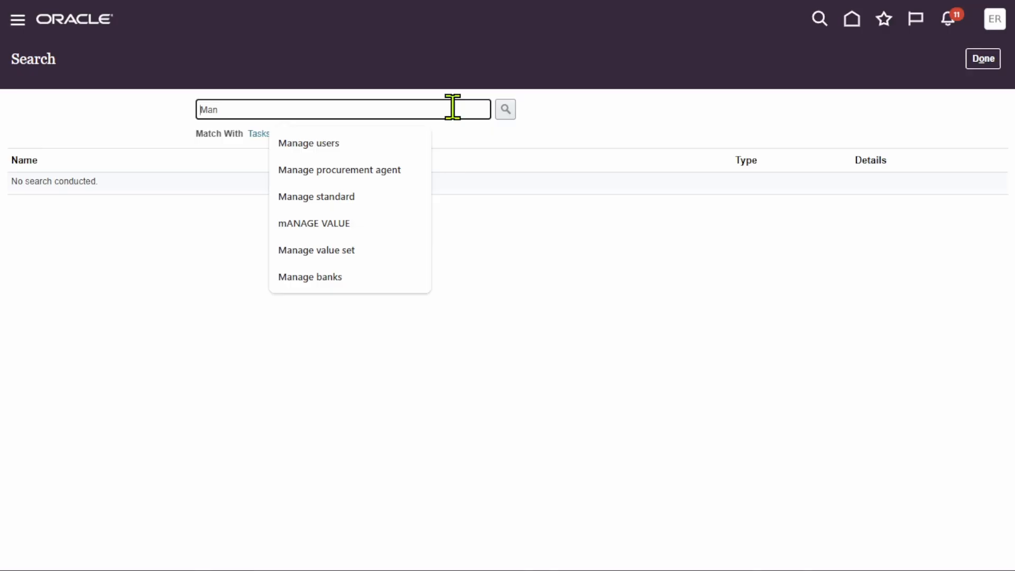
key("Home")
type("%")
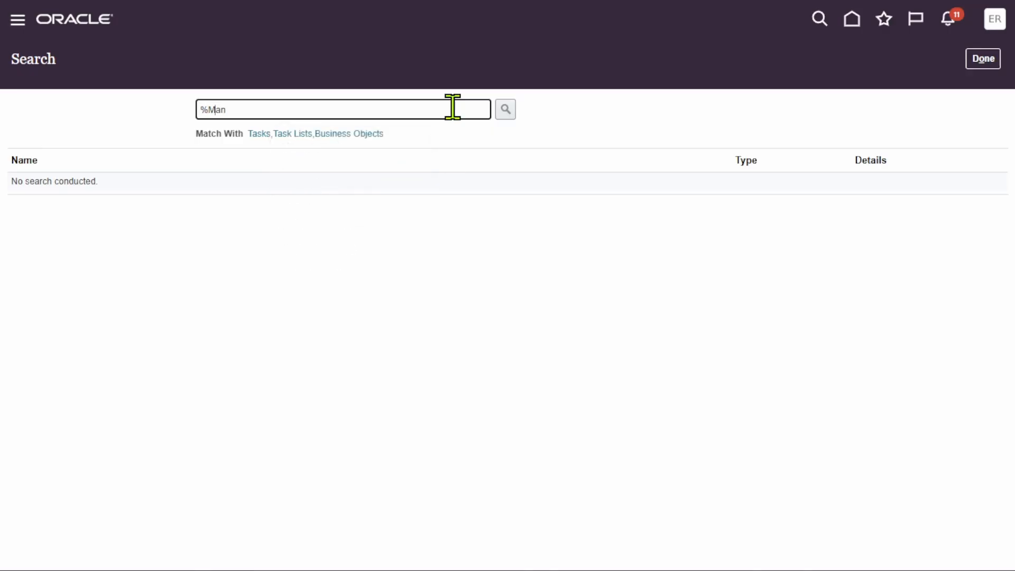
key("End")
type("%red")
type("%act%")
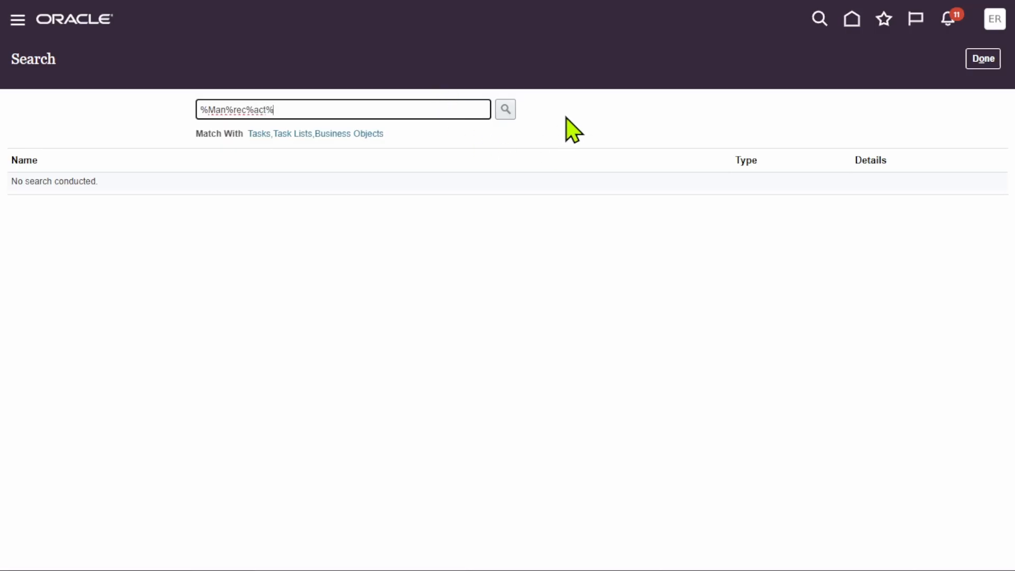
left_click(506, 109)
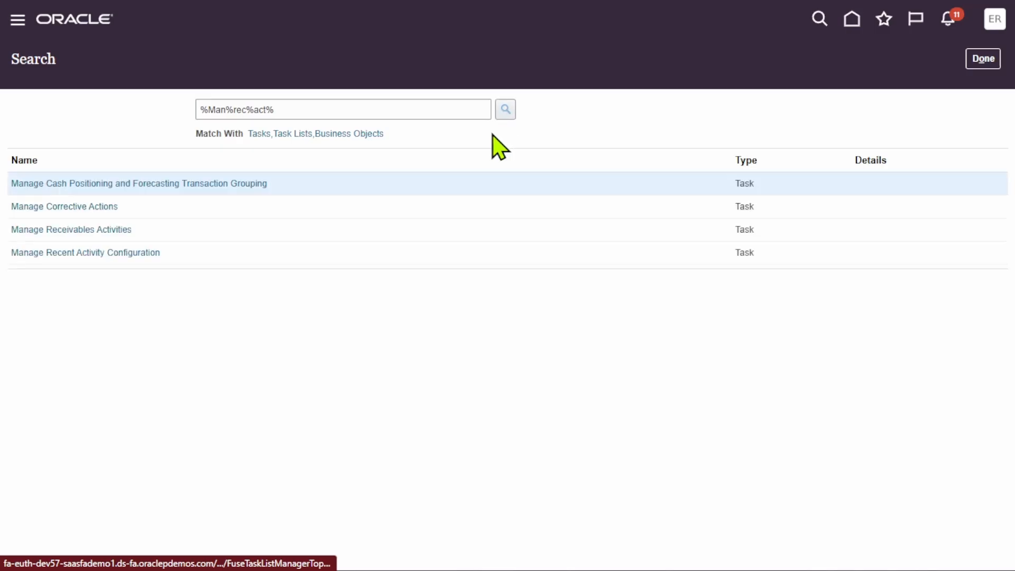
left_click(93, 230)
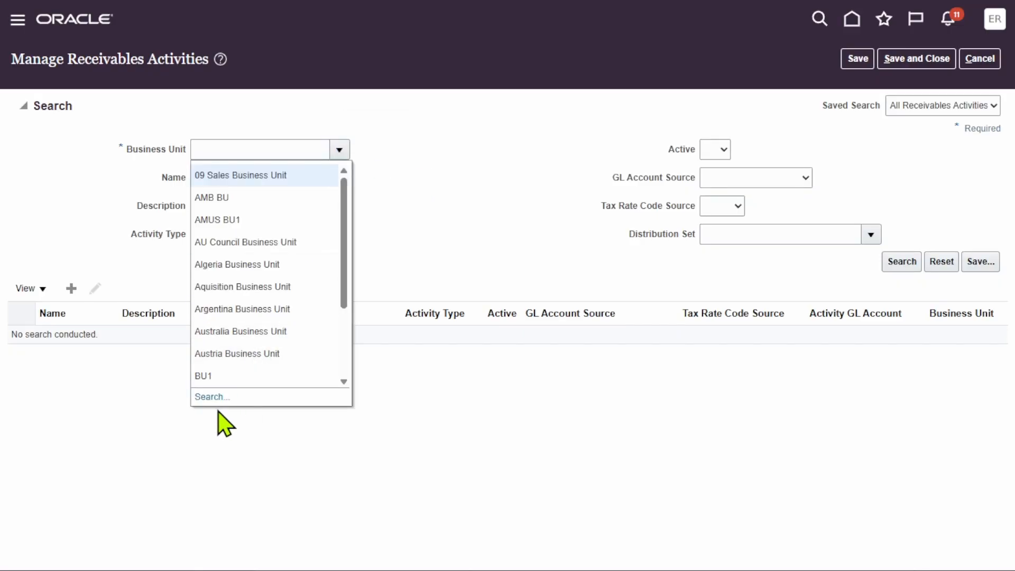
Search for business units whose name contains "supremo" using the advanced business unit search.
left_click(207, 396)
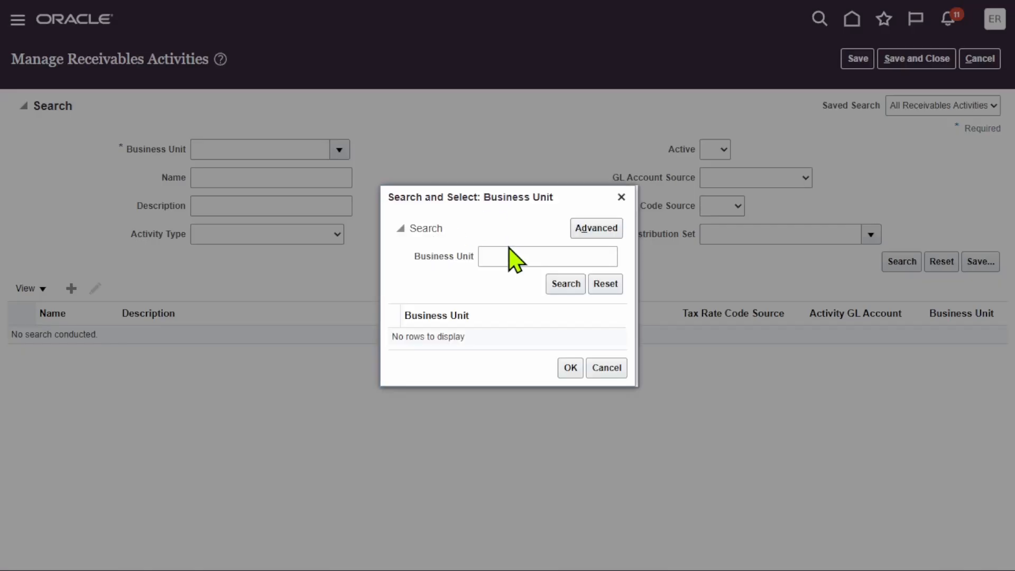
left_click(529, 262)
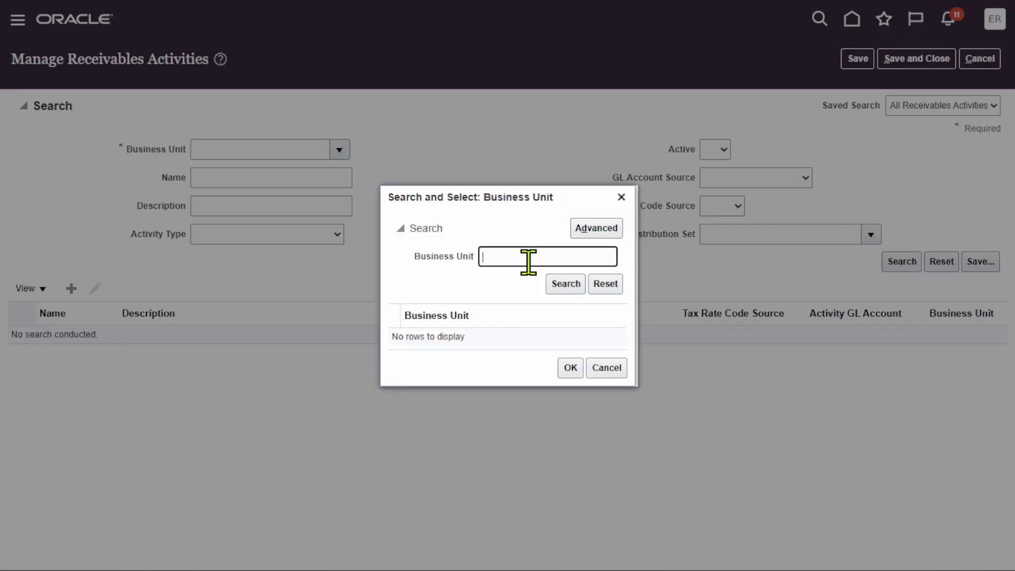
type("supremo")
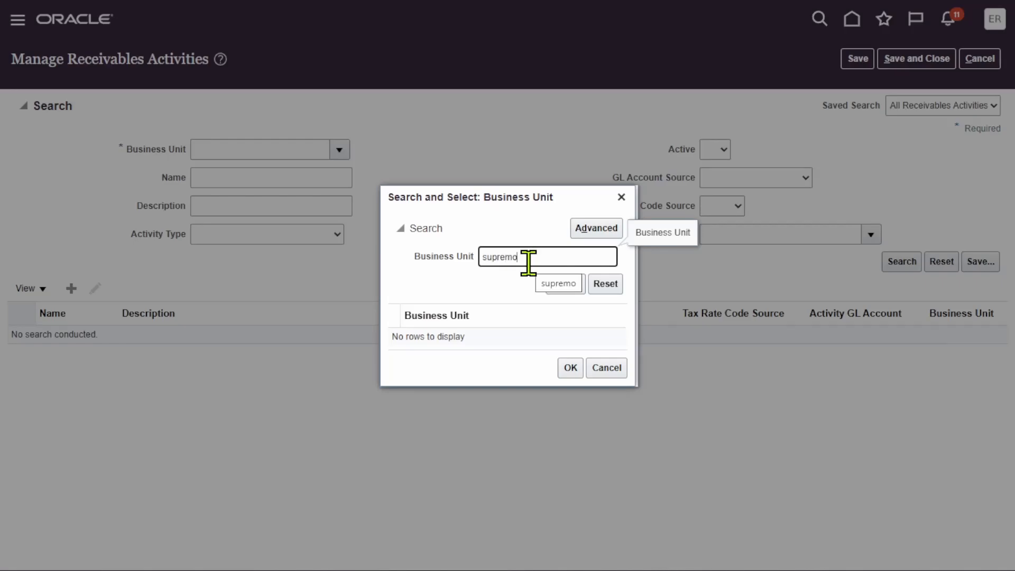
left_click(597, 227)
left_click(508, 257)
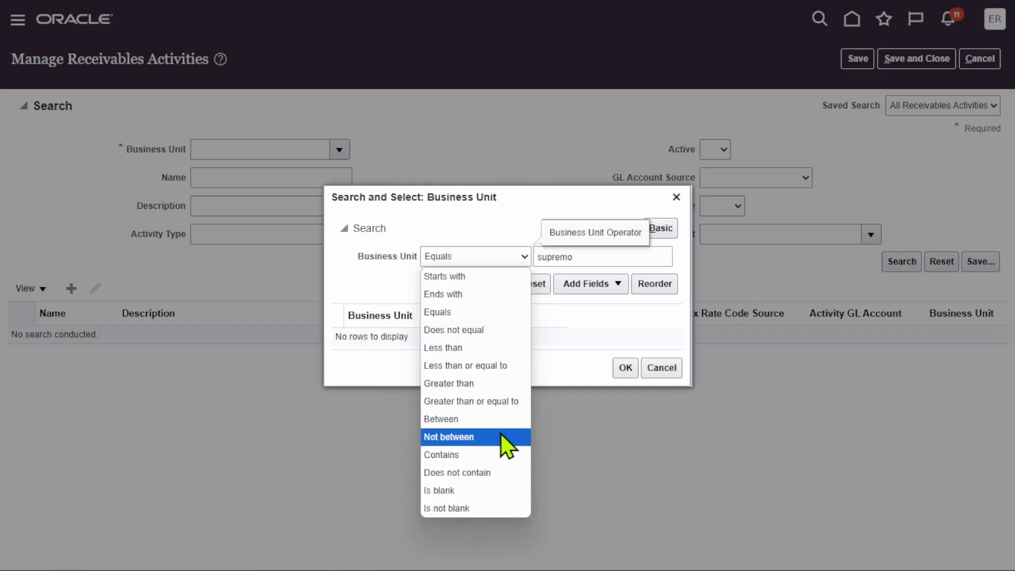
left_click(505, 439)
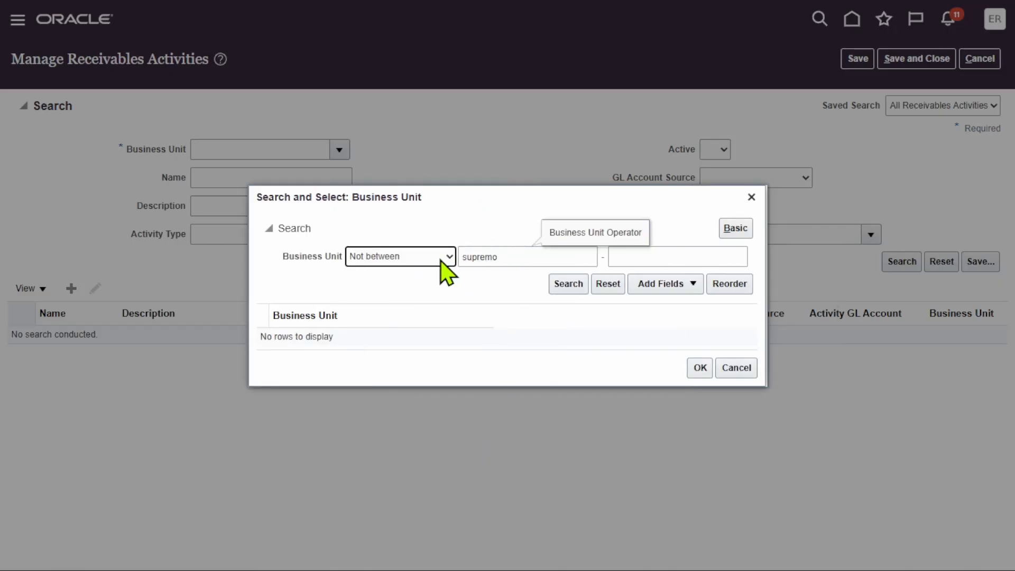
left_click(426, 259)
left_click(391, 455)
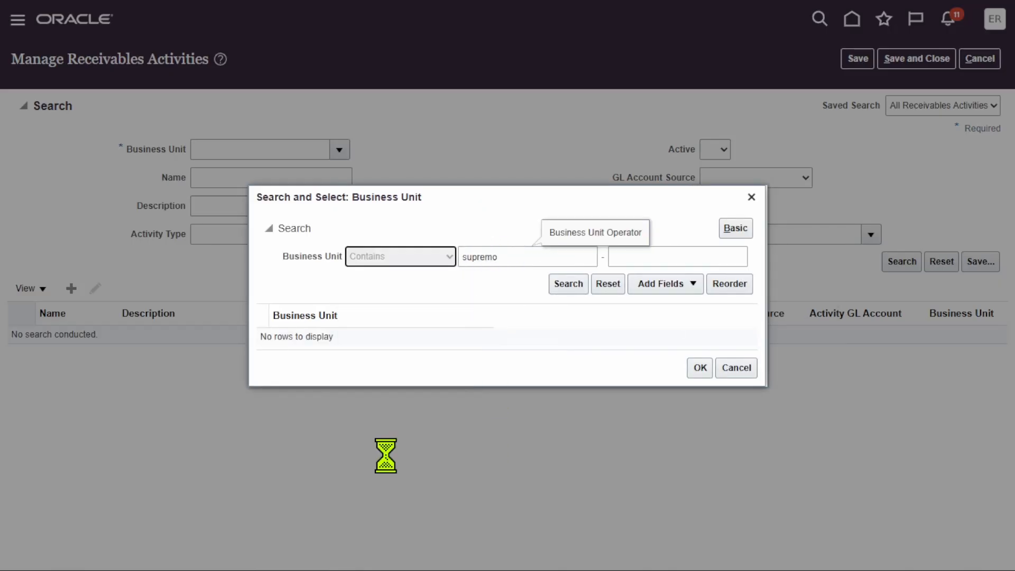
left_click(505, 288)
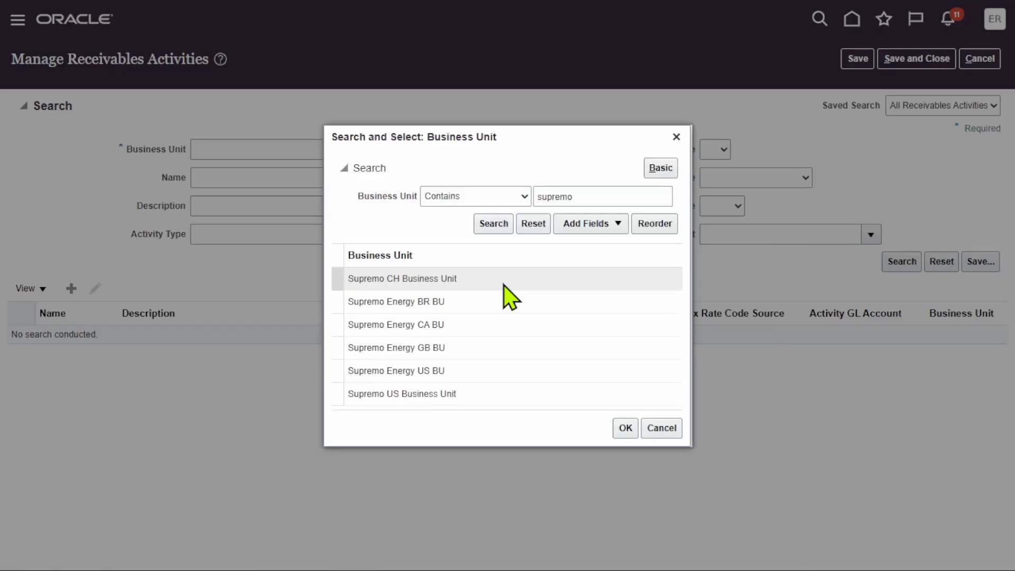
Choose Supremo US Business Unit and search for its receivables activities.
left_click(442, 394)
left_click(625, 428)
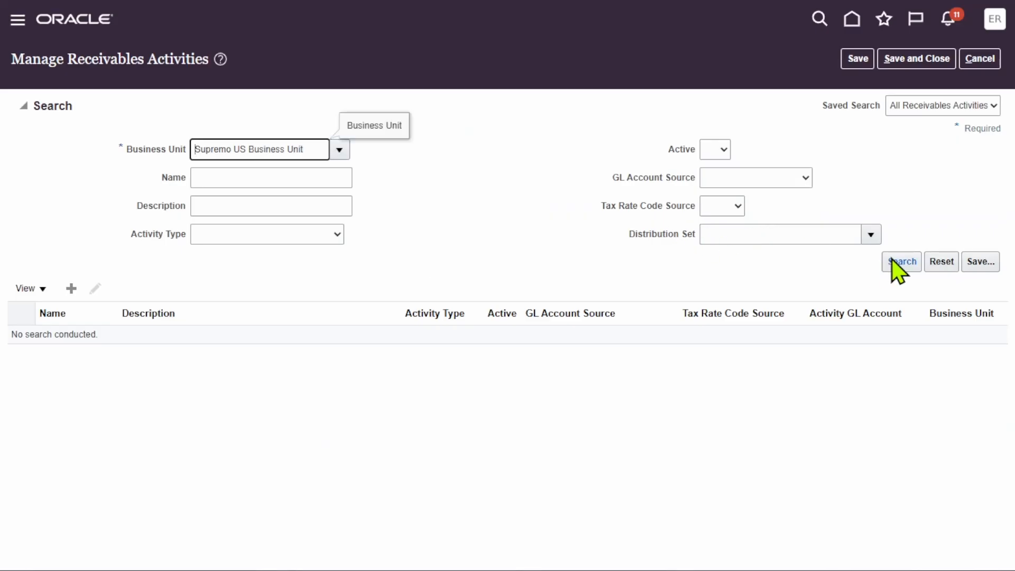
left_click(910, 261)
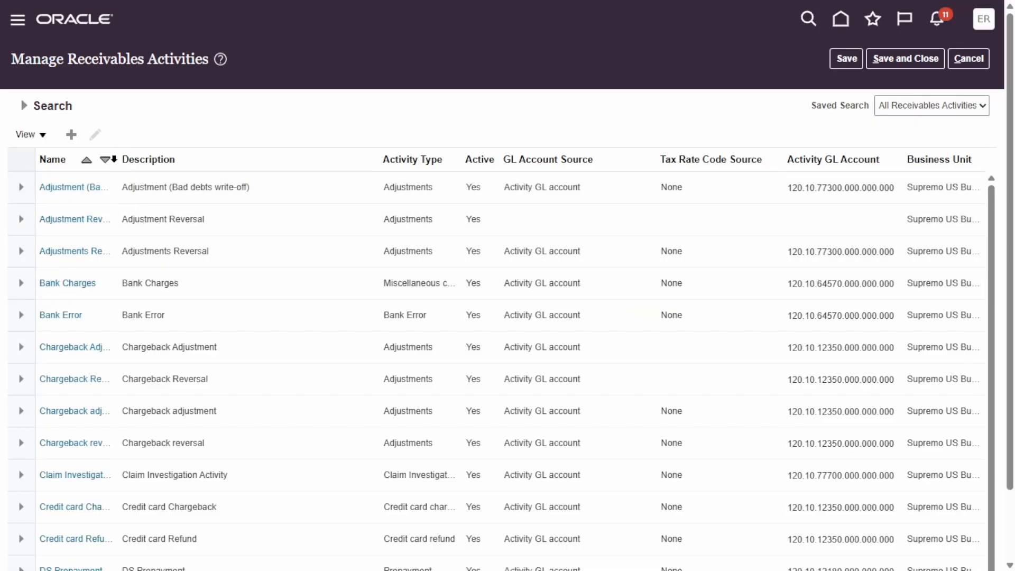
Widen the Name column of the activities table and open the Chargeback Adjustment activity for editing.
left_click_drag(118, 158, 204, 158)
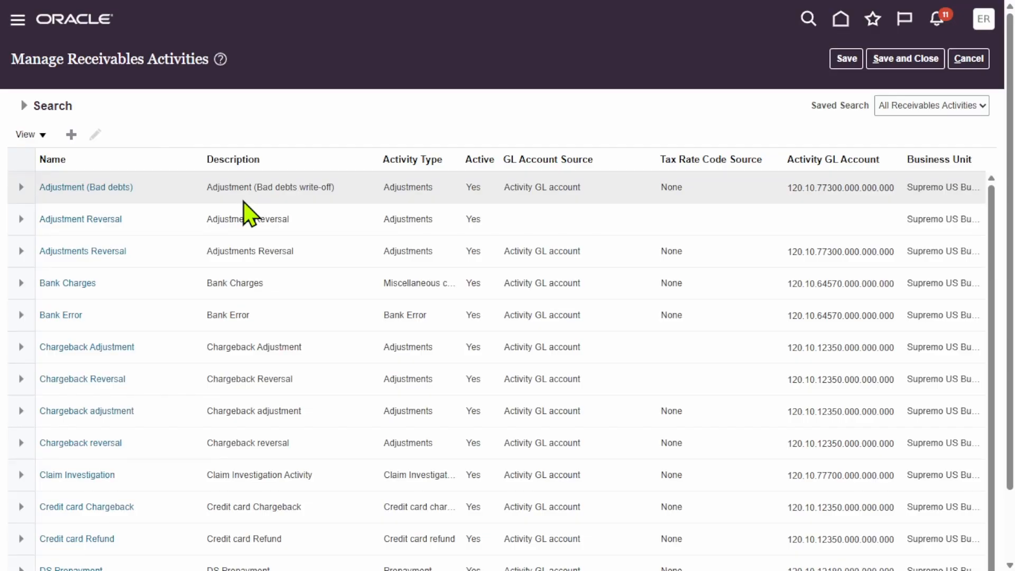
left_click(188, 353)
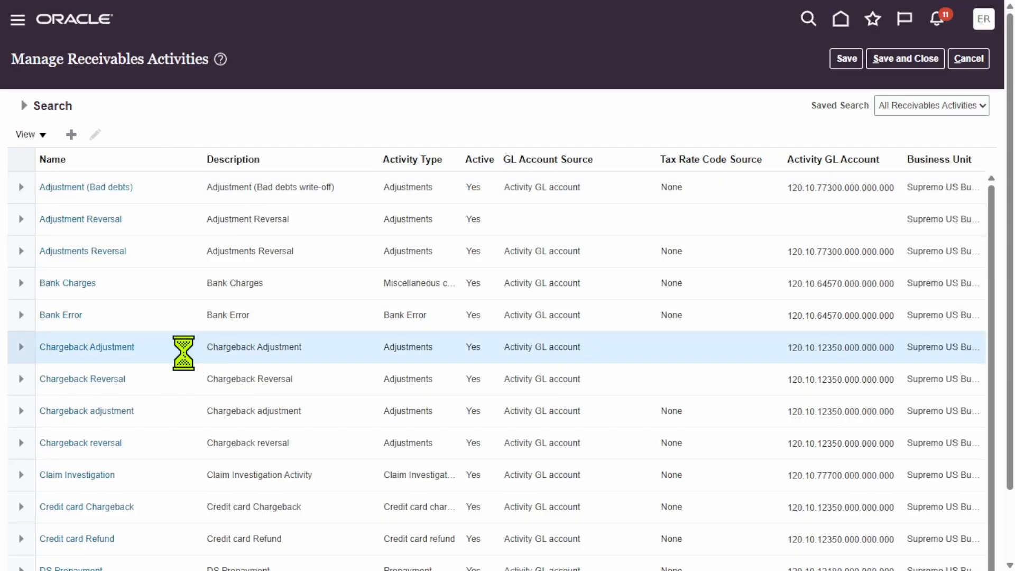
left_click(95, 134)
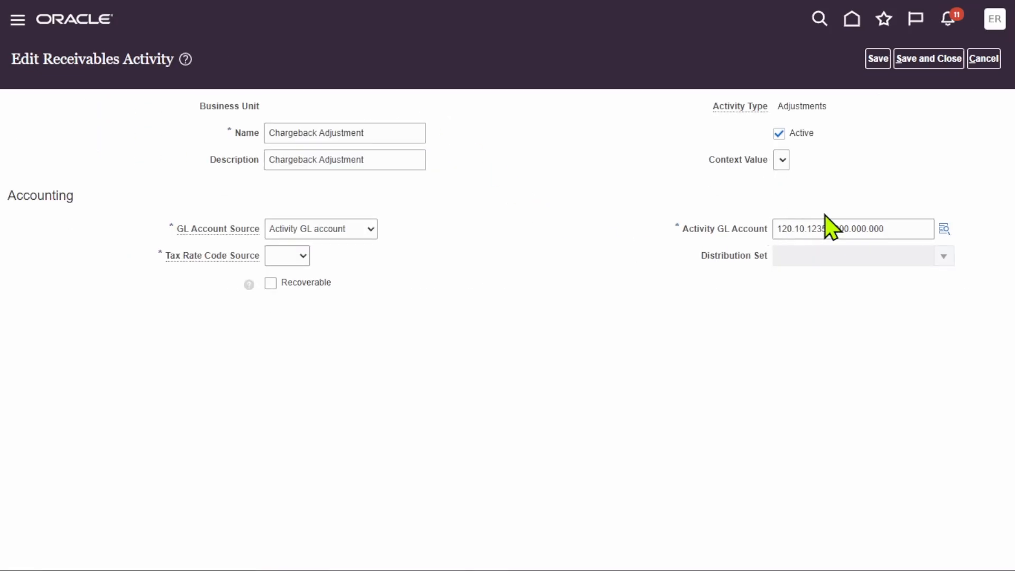
Set the account segment of the Activity GL Account to 50300 Chargeback Burden, searching accounts by the description "chargeb".
double_click(897, 227)
left_click(944, 228)
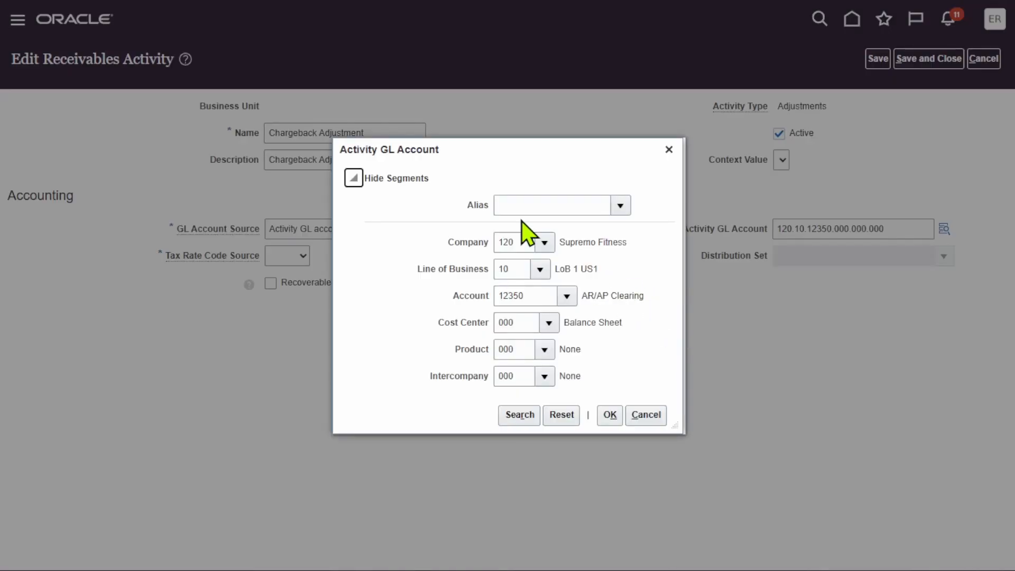
double_click(532, 295)
left_click(567, 296)
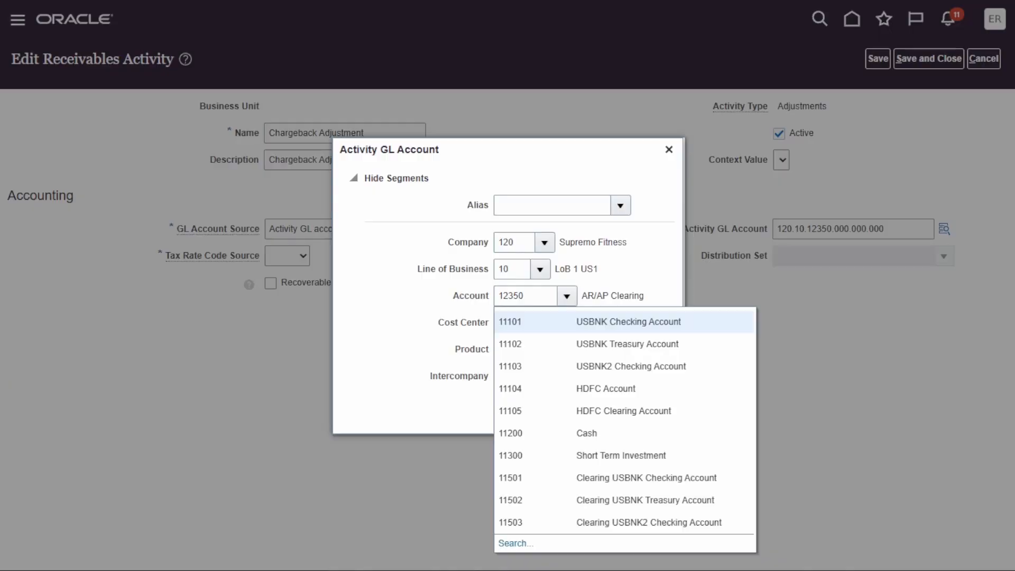
left_click(517, 543)
double_click(511, 252)
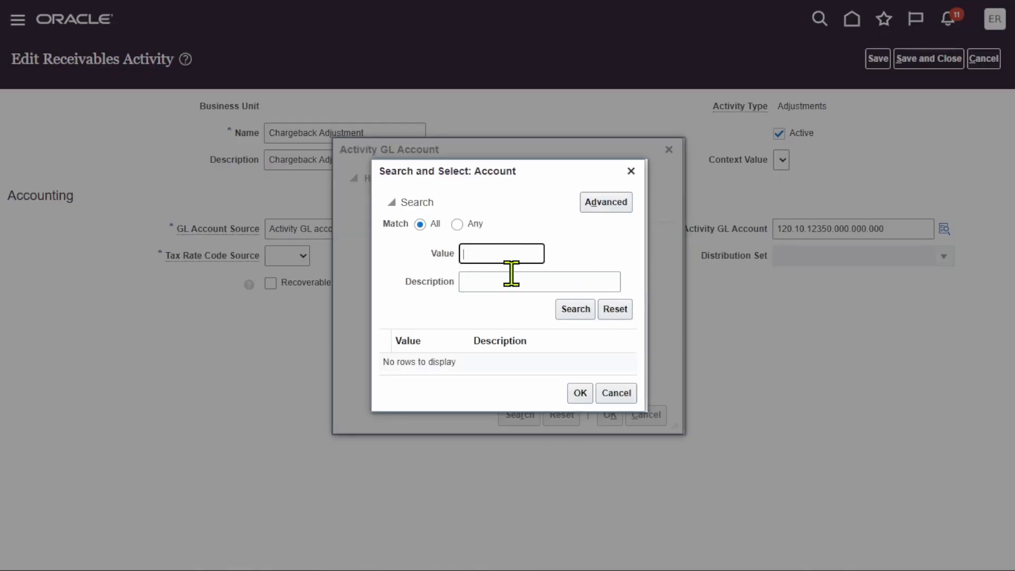
left_click(510, 273)
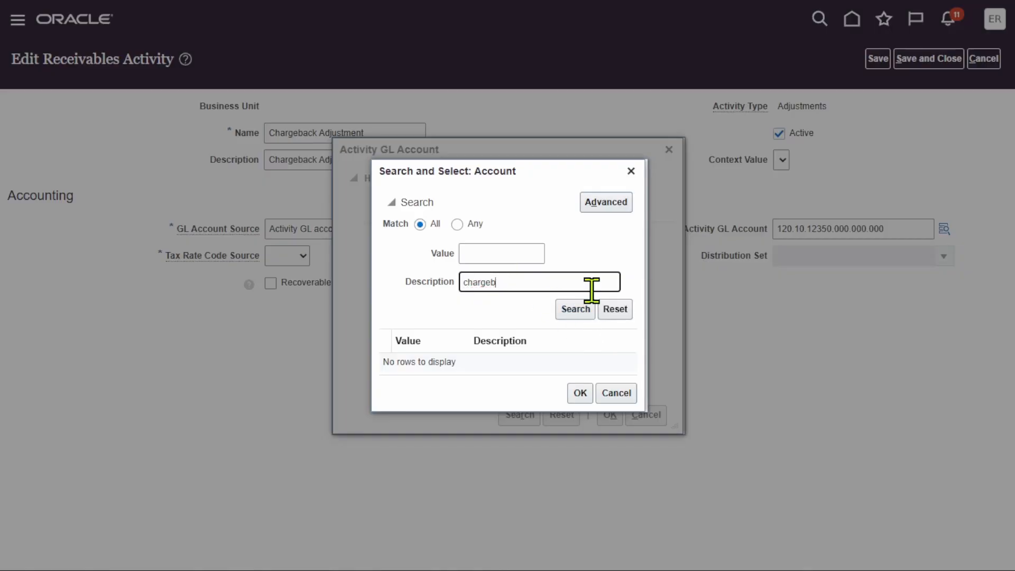
left_click(581, 310)
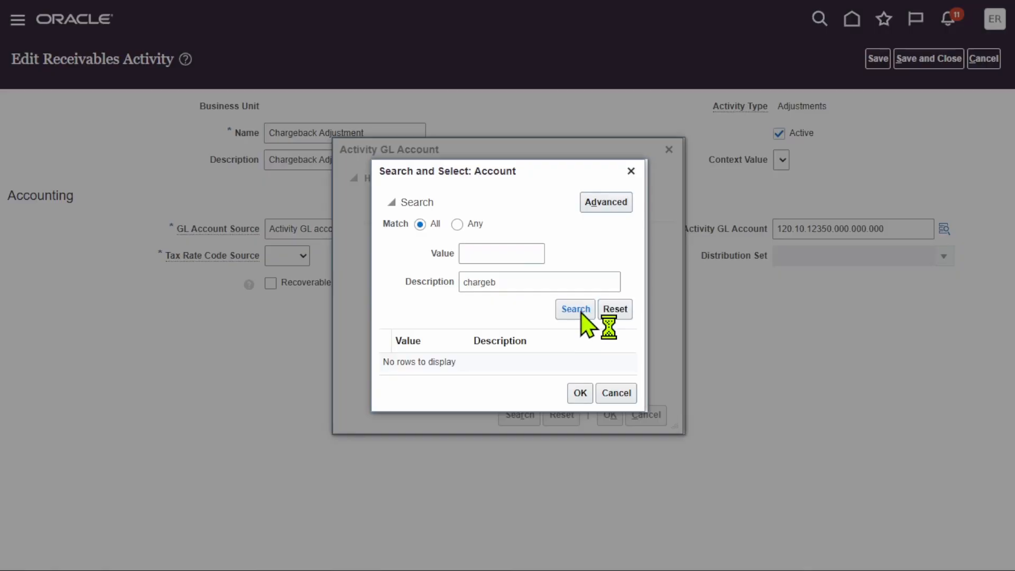
left_click(511, 361)
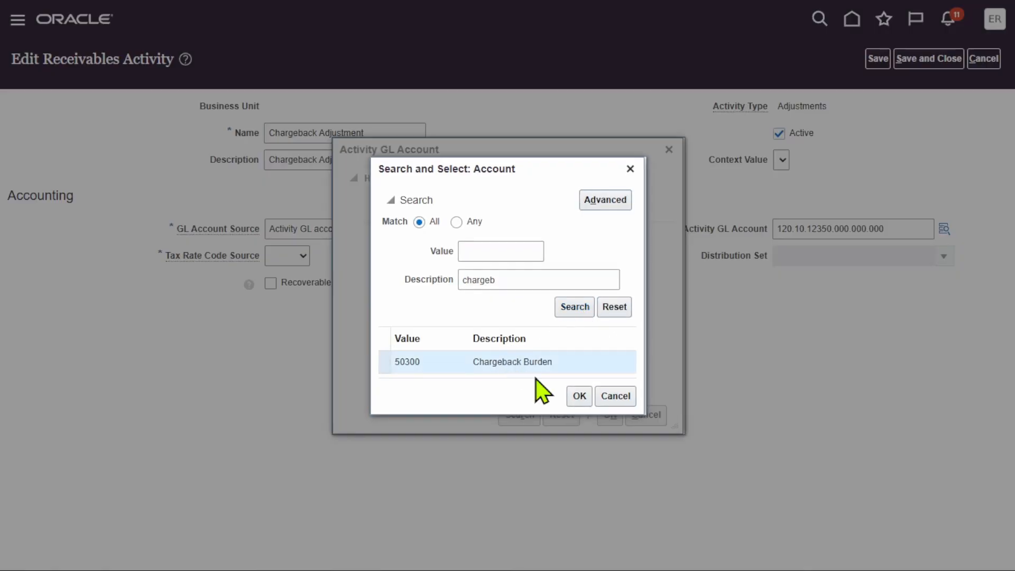
left_click(580, 397)
left_click(610, 414)
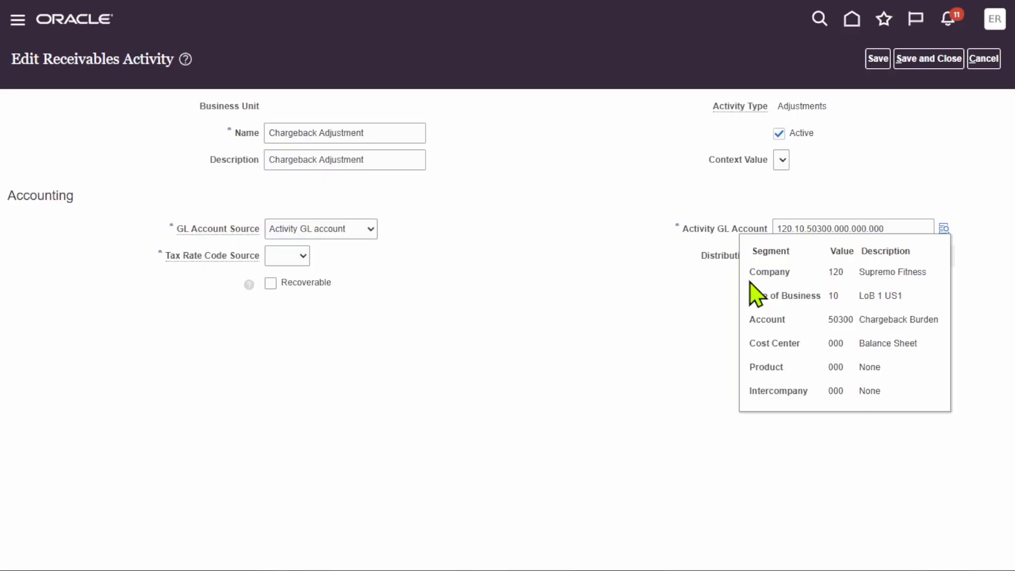
left_click(529, 163)
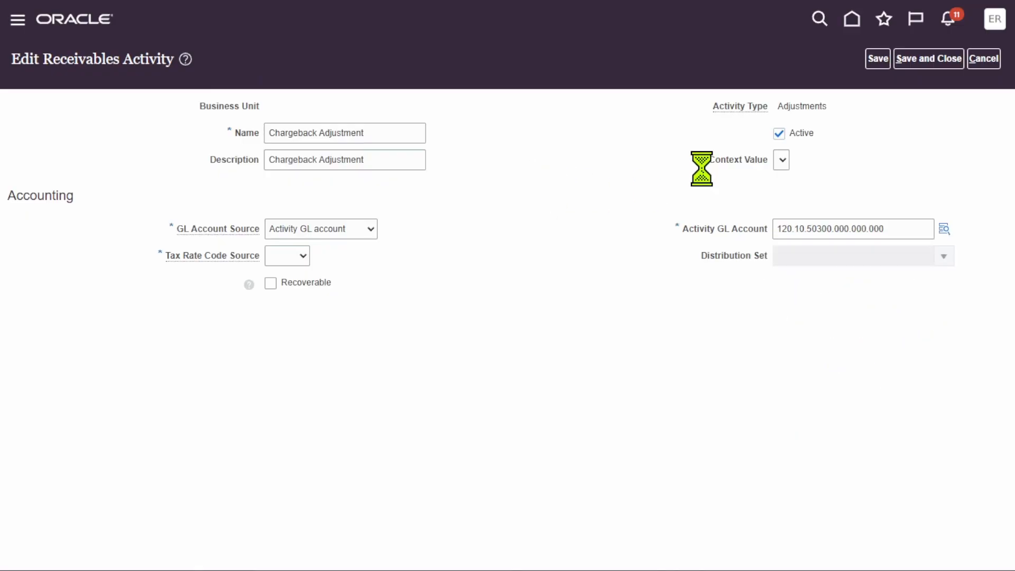
Set the activity's Tax Rate Code Source to None, then save and close both the activity and Manage Receivables Activities.
left_click(304, 257)
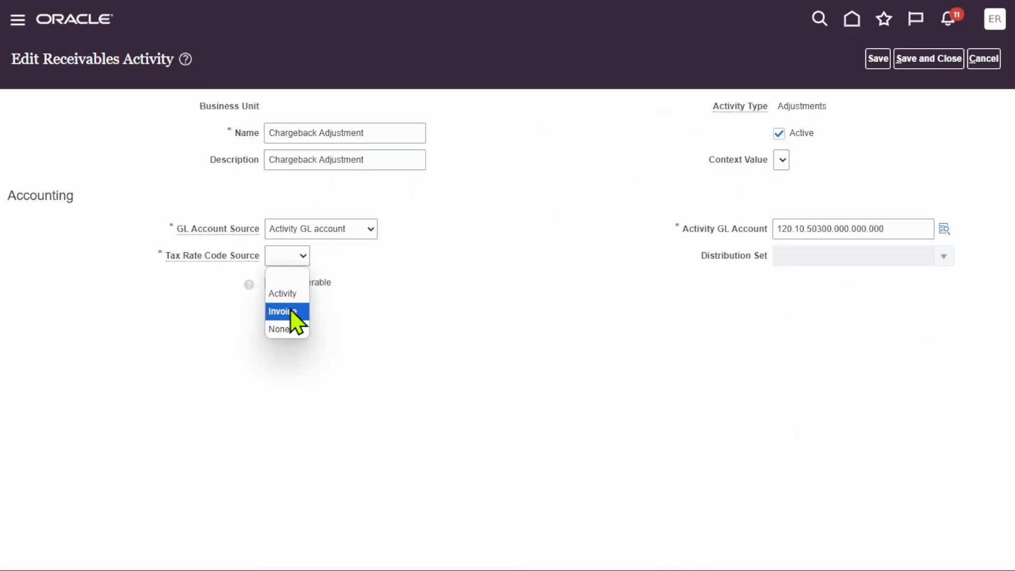
left_click(288, 329)
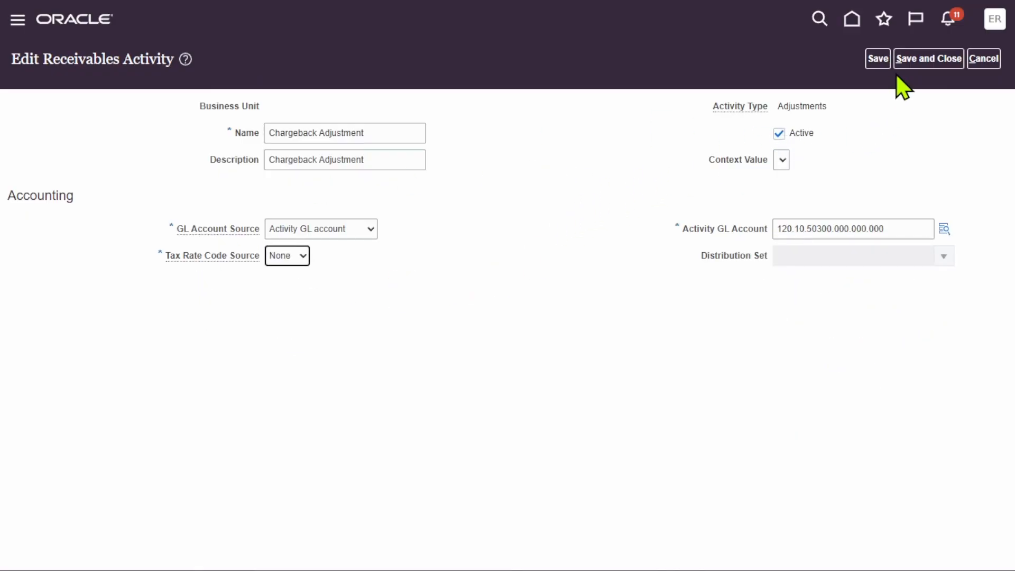
left_click(876, 58)
left_click(935, 64)
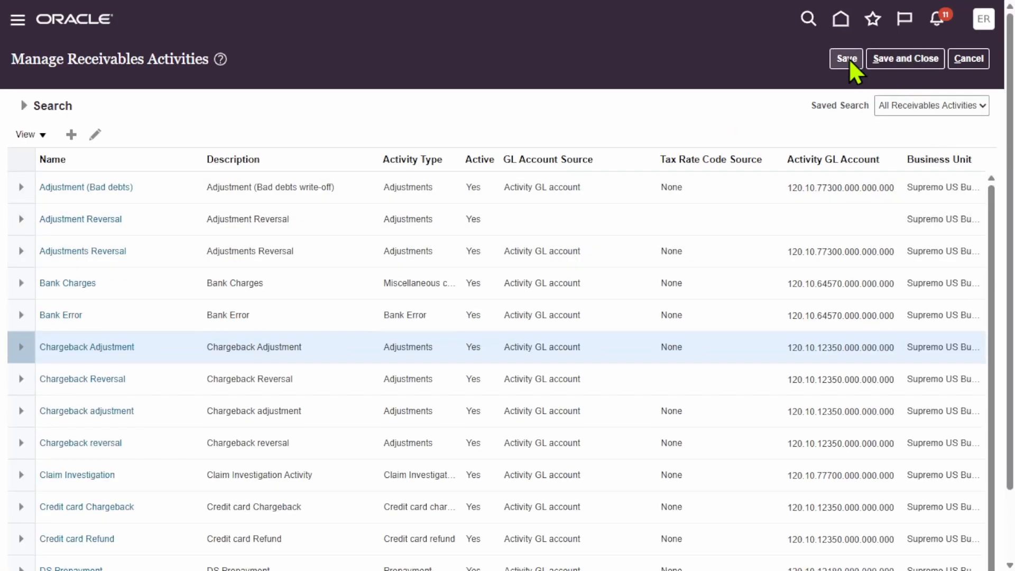
left_click(847, 59)
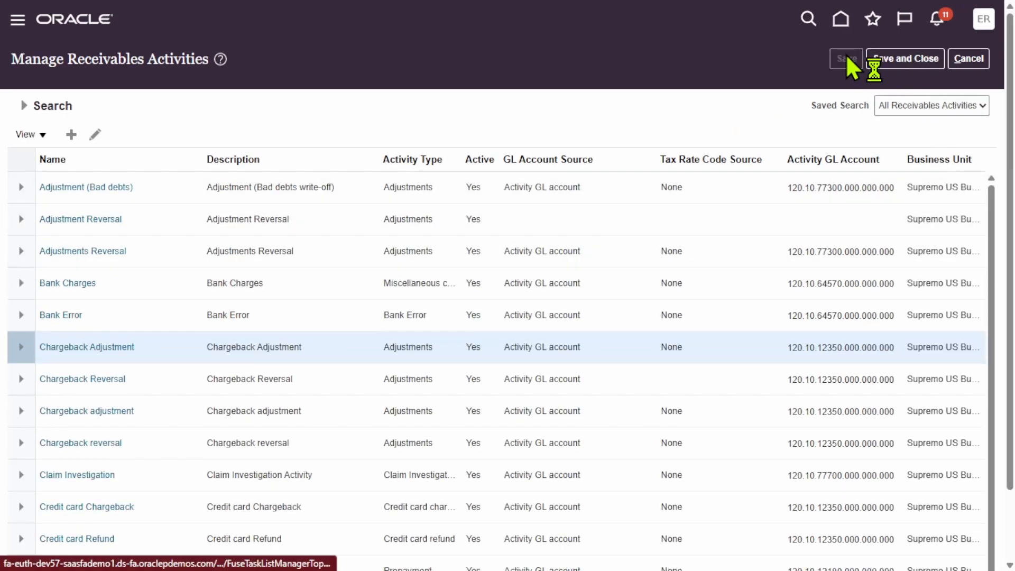
left_click(899, 63)
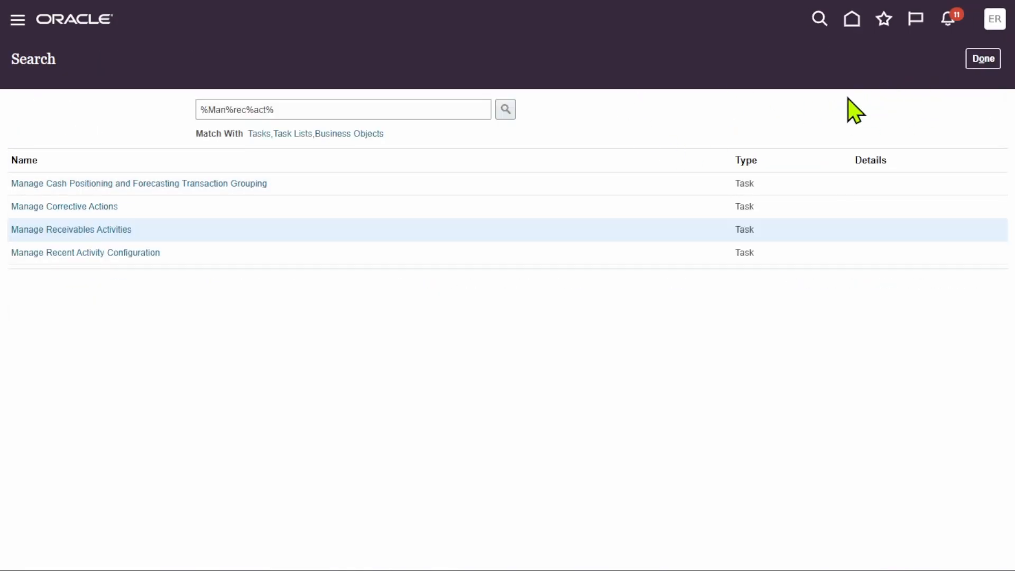
Leave the current search results, search setup tasks for "%man%tra%typ%" and open Manage Transaction Types.
left_click(983, 59)
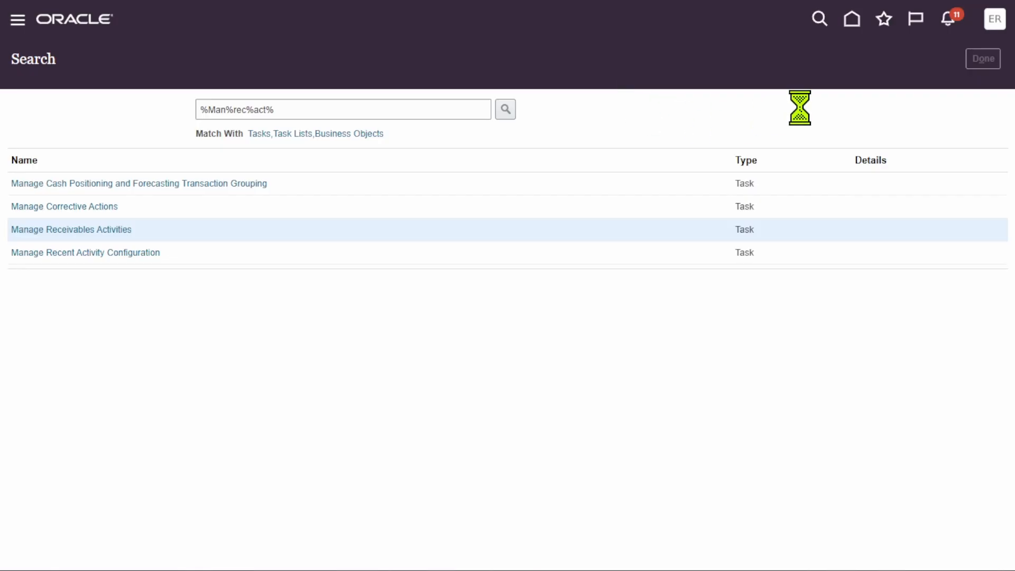
left_click(545, 121)
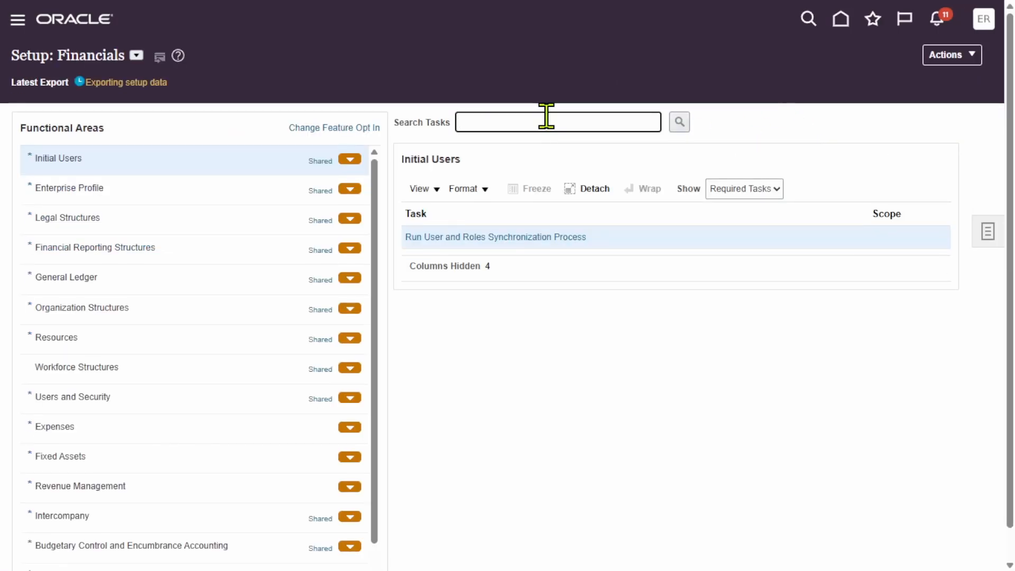
left_click(988, 232)
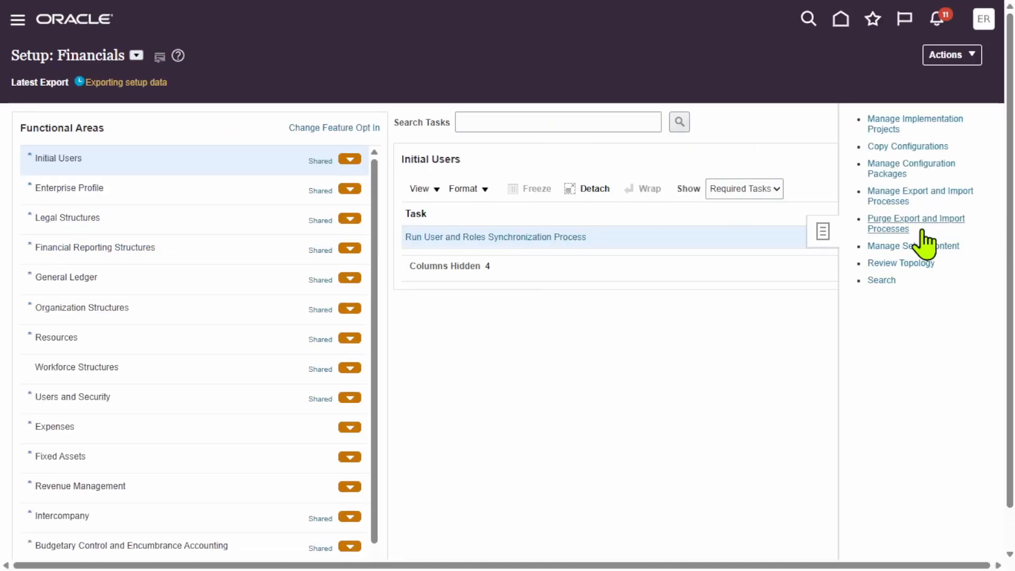
left_click(882, 281)
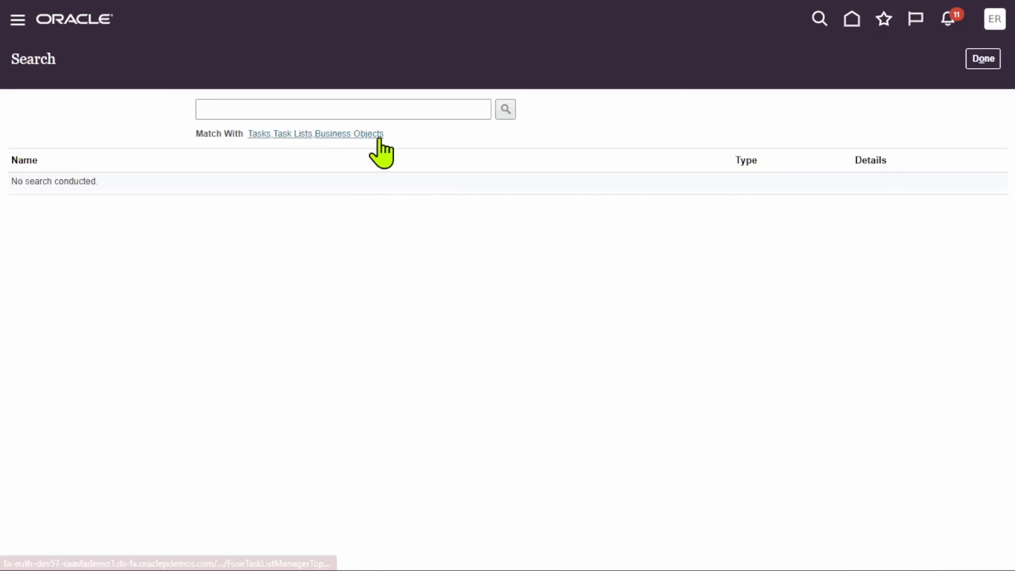
left_click(367, 109)
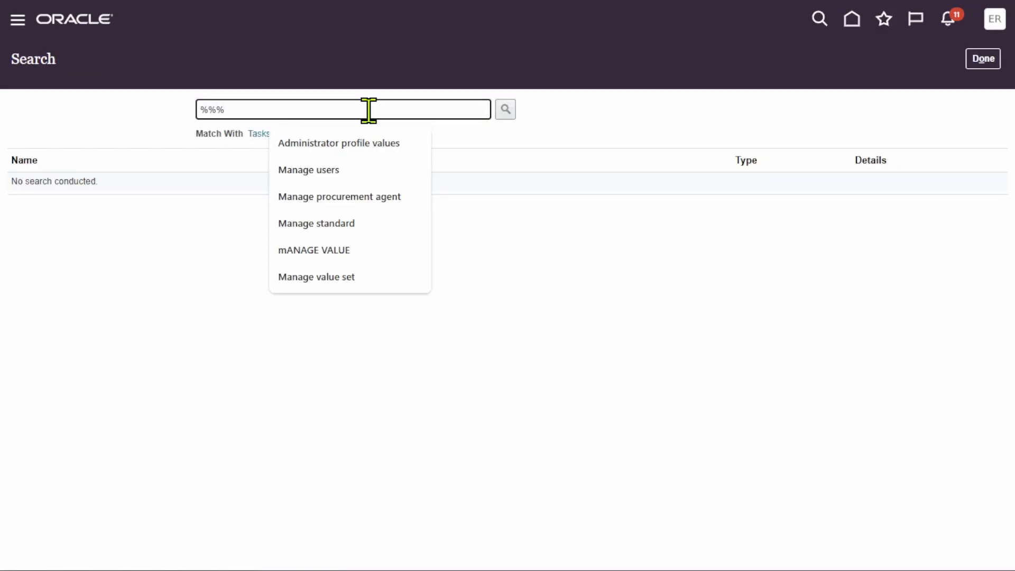
type("man")
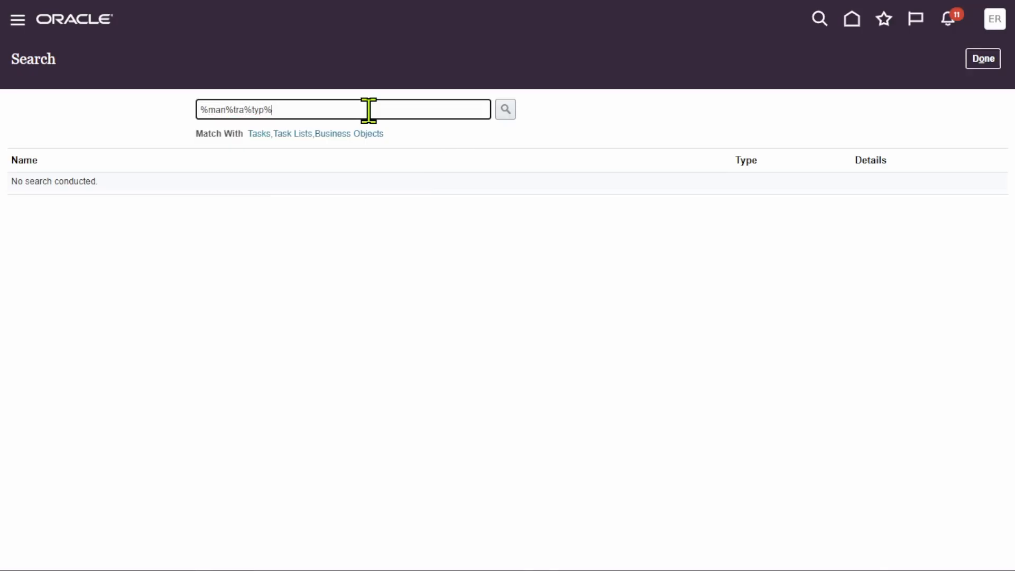
left_click(508, 109)
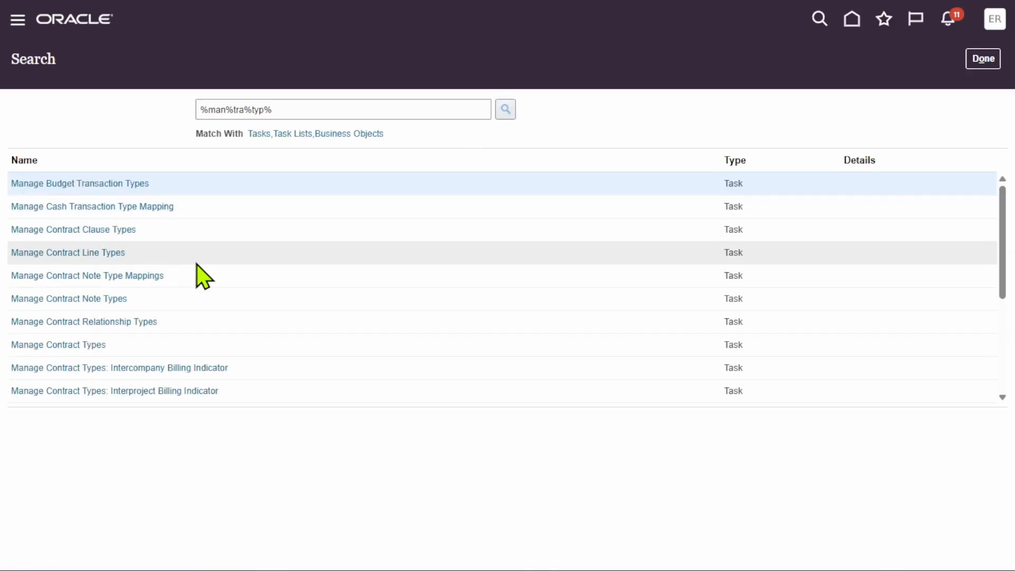
scroll(233, 302, "down", 5)
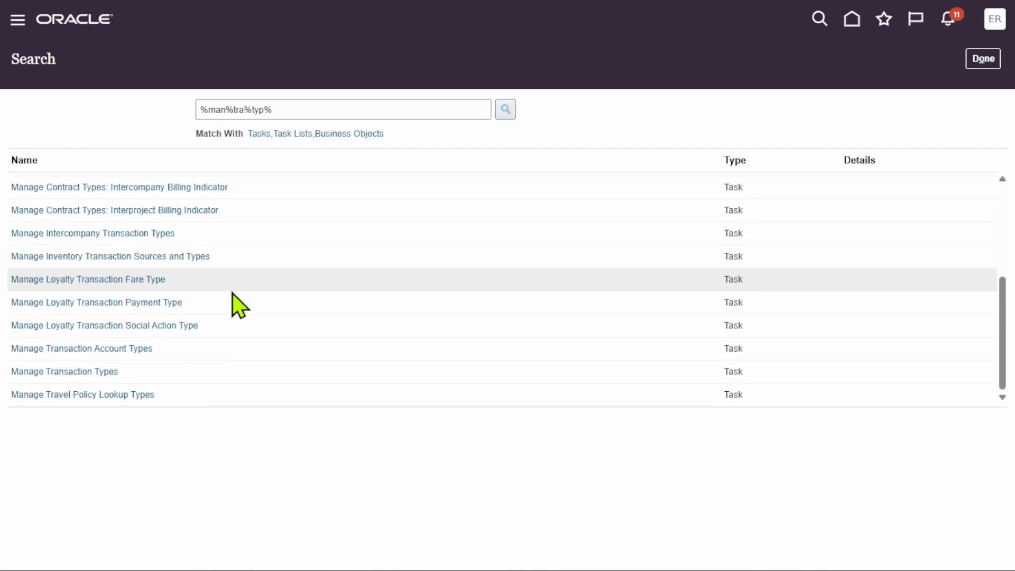
left_click(74, 372)
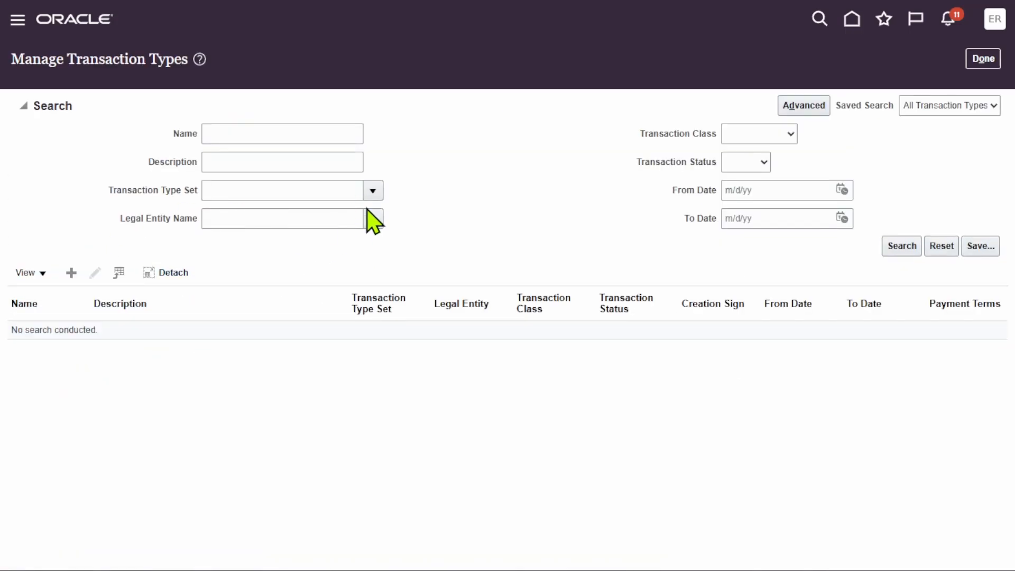
Search transaction types by the name "charge" and open the Chargeback type for editing.
left_click(291, 129)
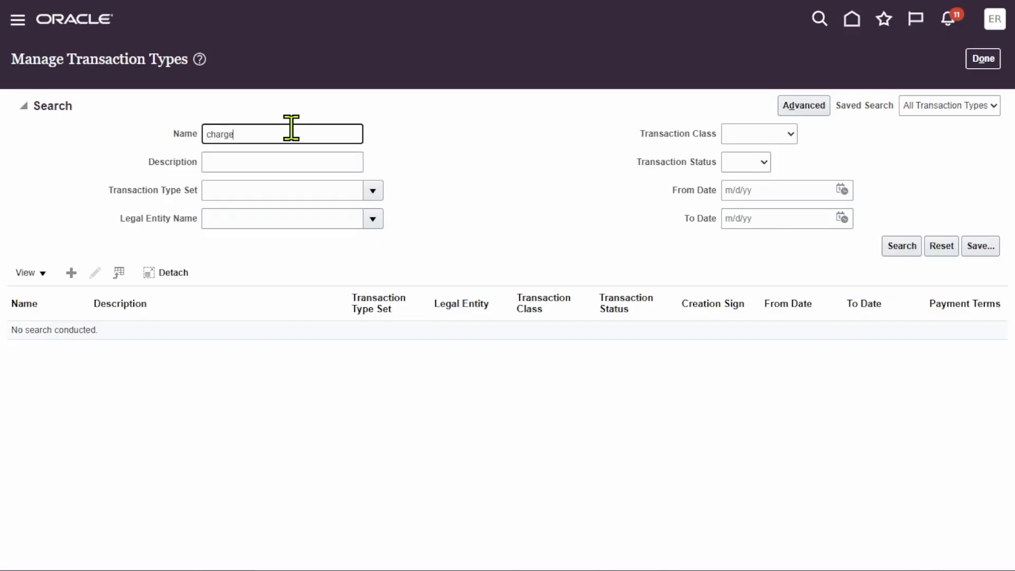
left_click(901, 246)
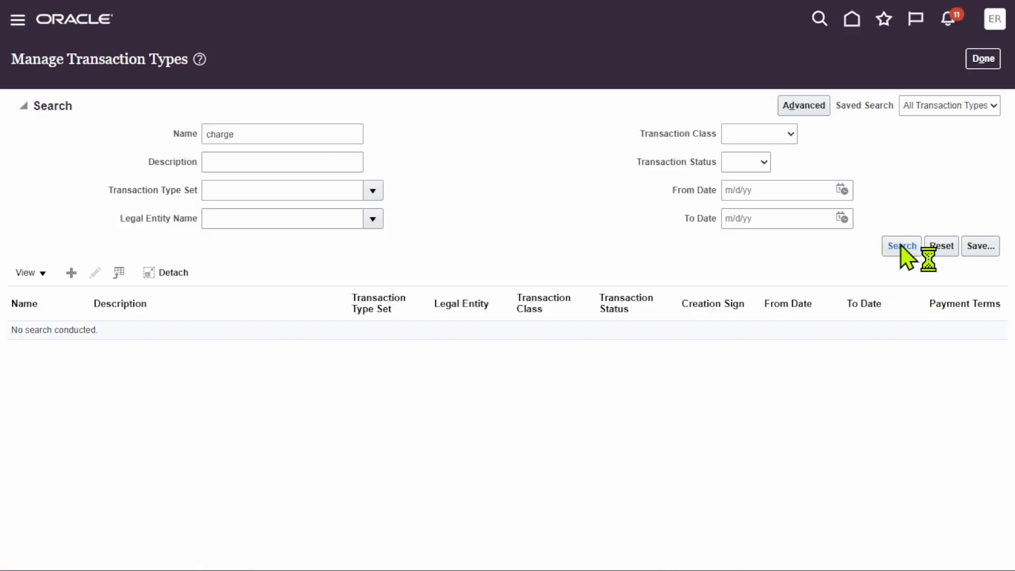
left_click(275, 195)
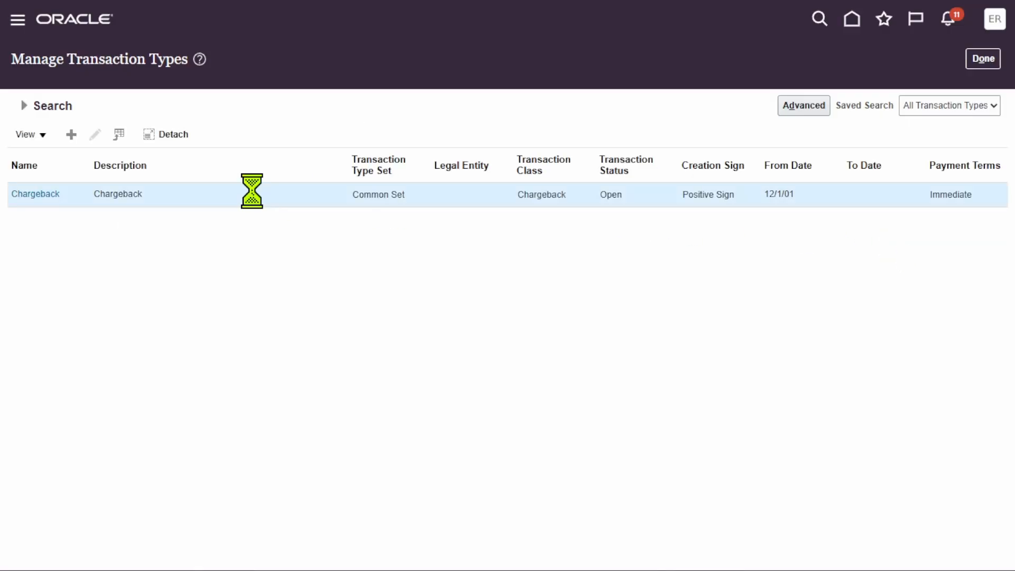
left_click(95, 134)
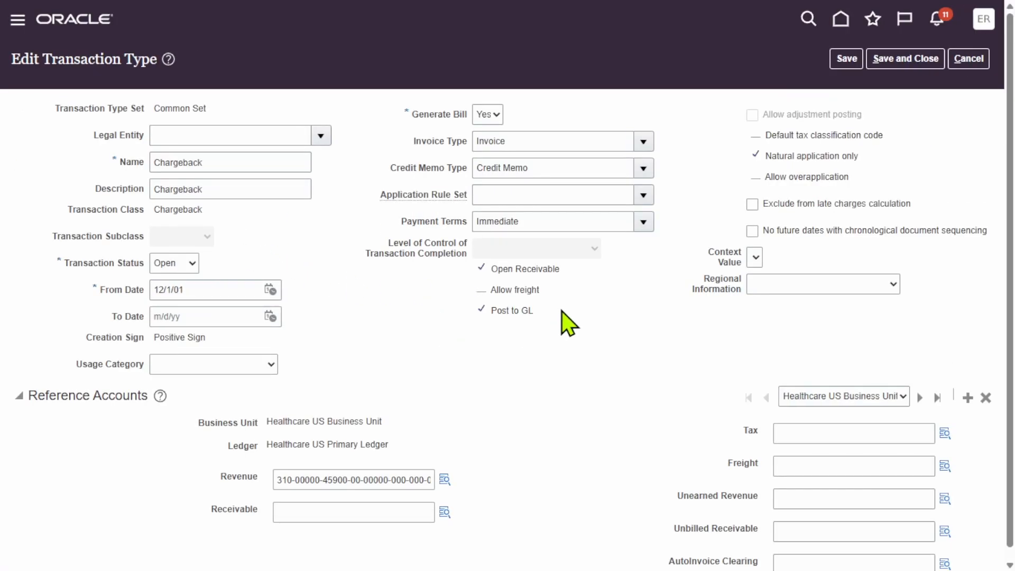
Show the Chargeback type's reference accounts for Supremo US Business Unit and examine them together with the type's general settings.
scroll(568, 324, "down", 1)
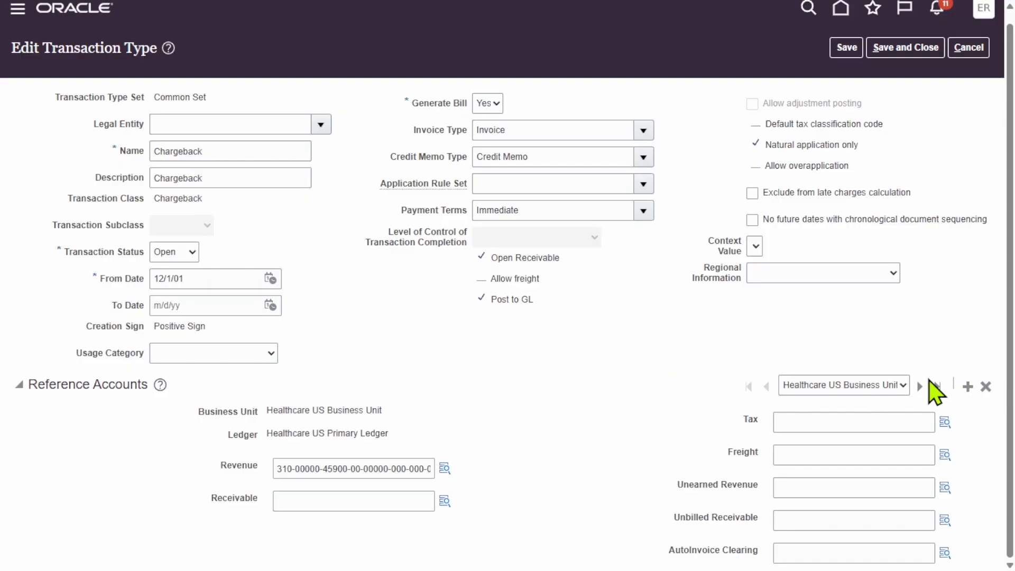
left_click(903, 385)
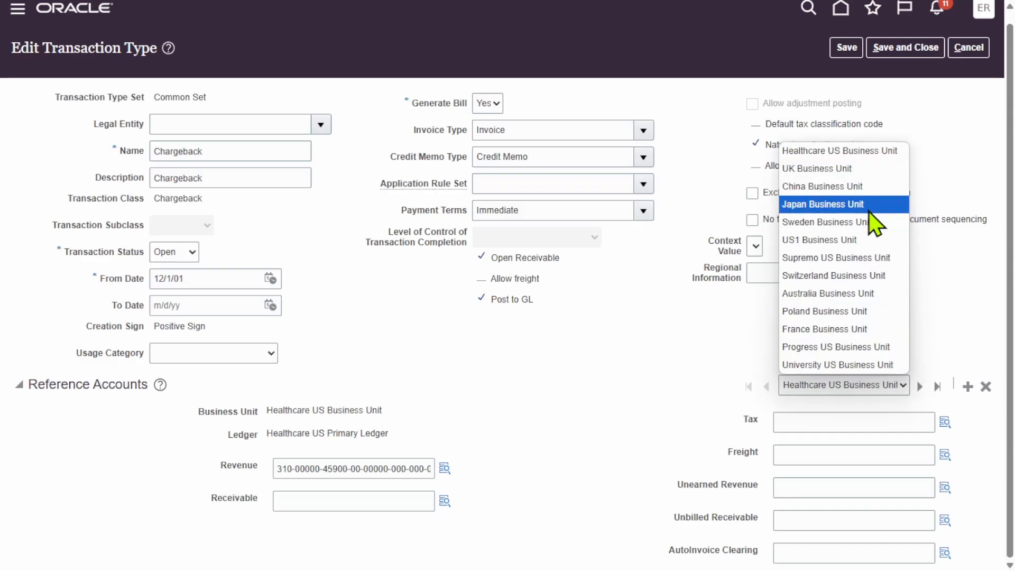
left_click(867, 257)
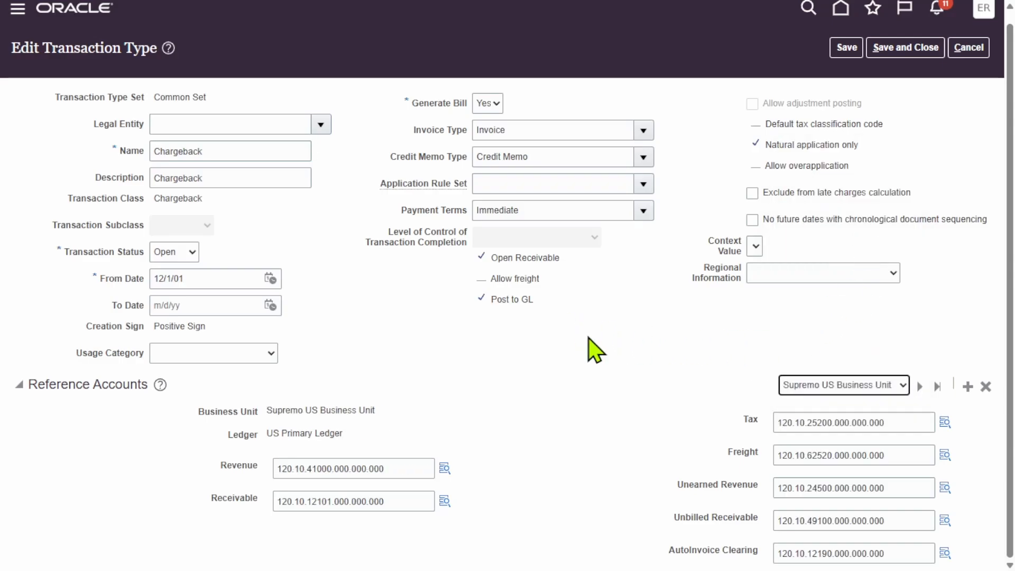
scroll(649, 375, "up", 1)
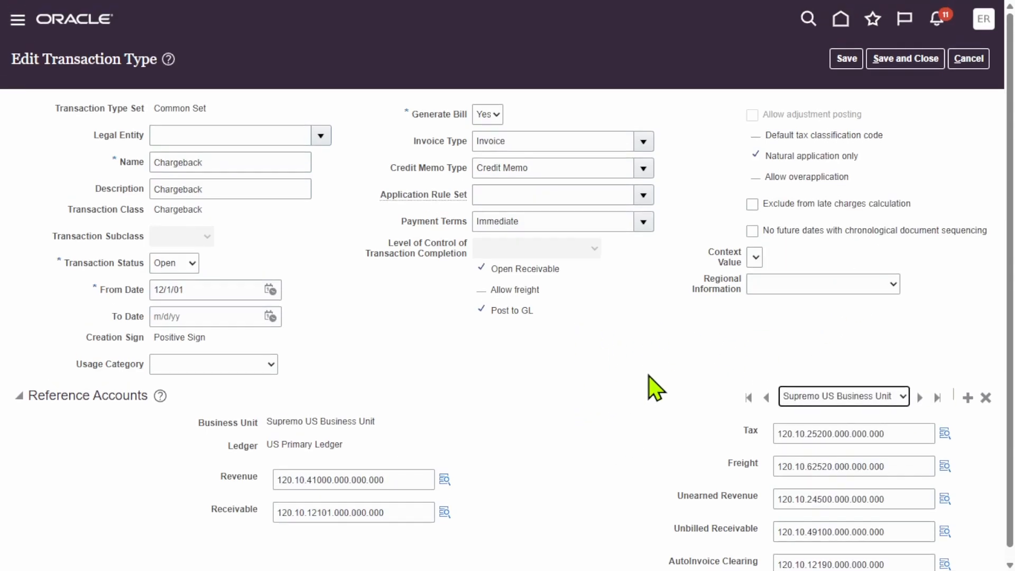
scroll(676, 374, "down", 1)
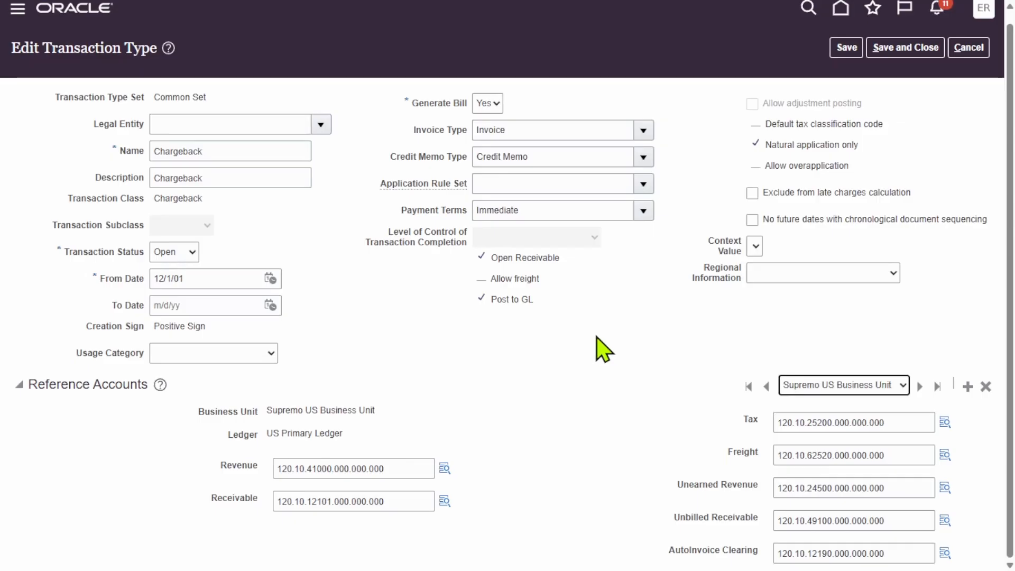
scroll(598, 348, "up", 1)
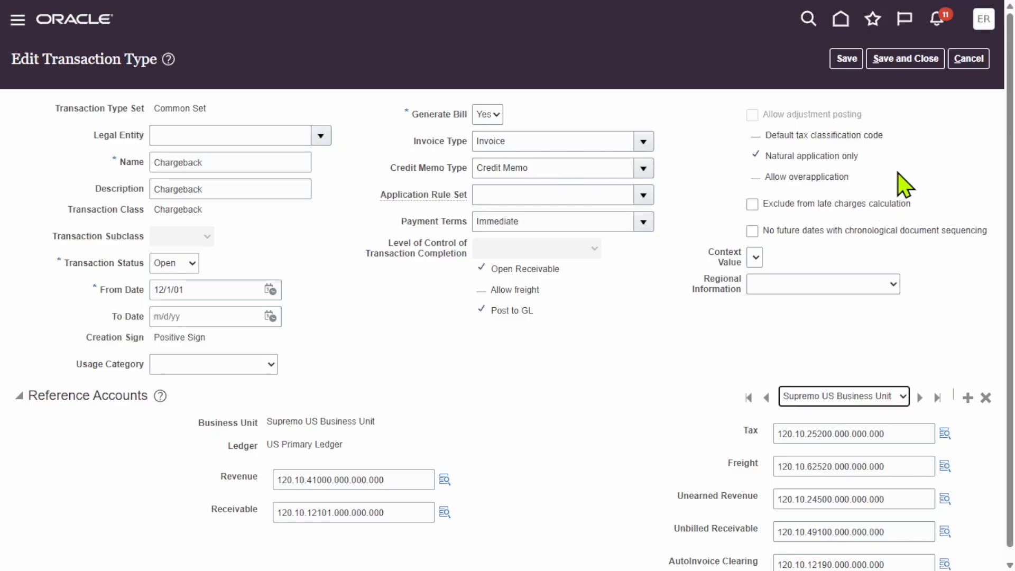
Leave the transaction type, go to the Billing work area in Receivables and start creating a transaction.
left_click(843, 16)
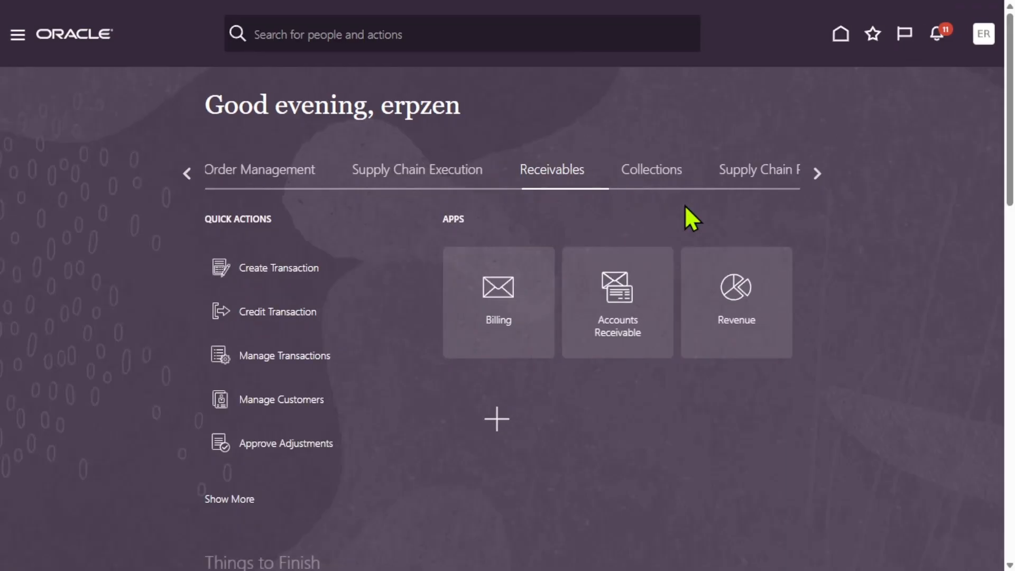
left_click(502, 294)
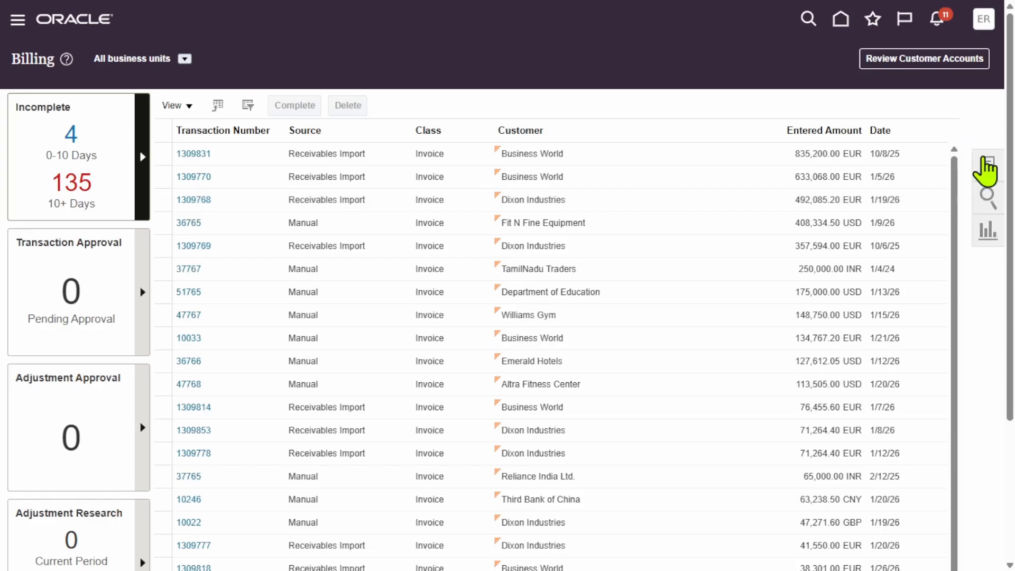
left_click(988, 166)
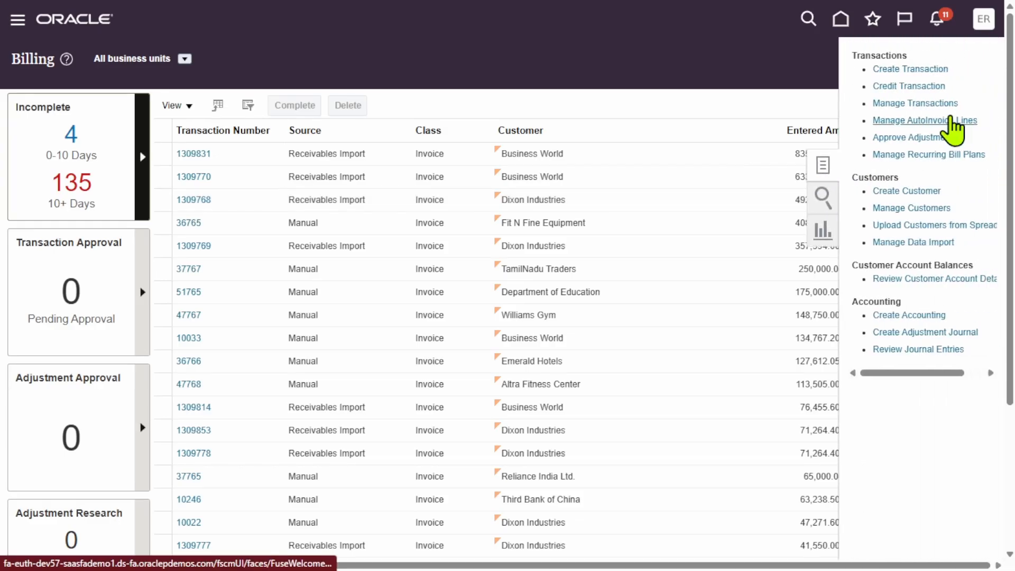
left_click(922, 70)
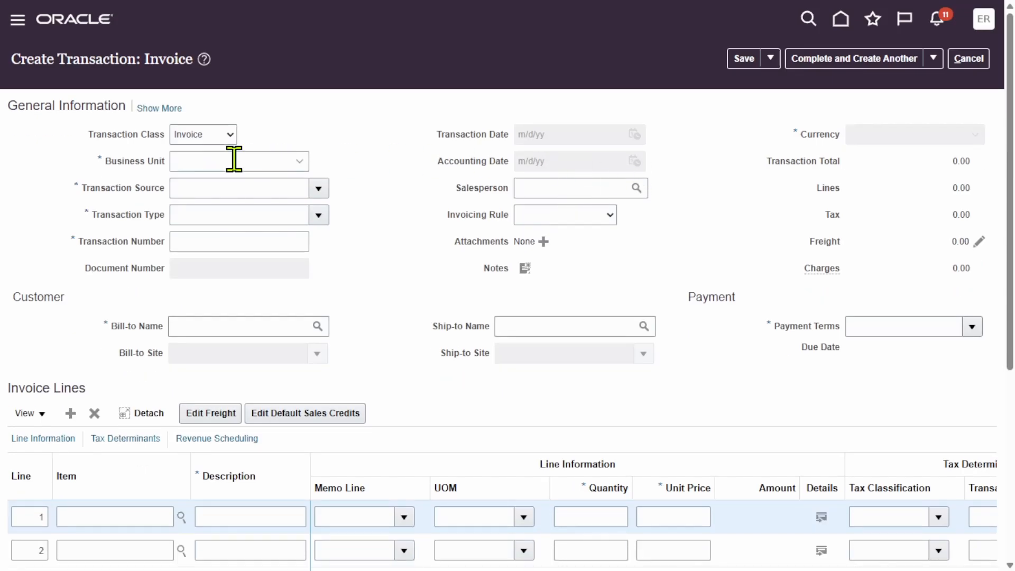
Set the invoice's business unit to Supremo US Business Unit and its bill-to customer to Apex Solutions, searching by "Apex".
left_click(301, 160)
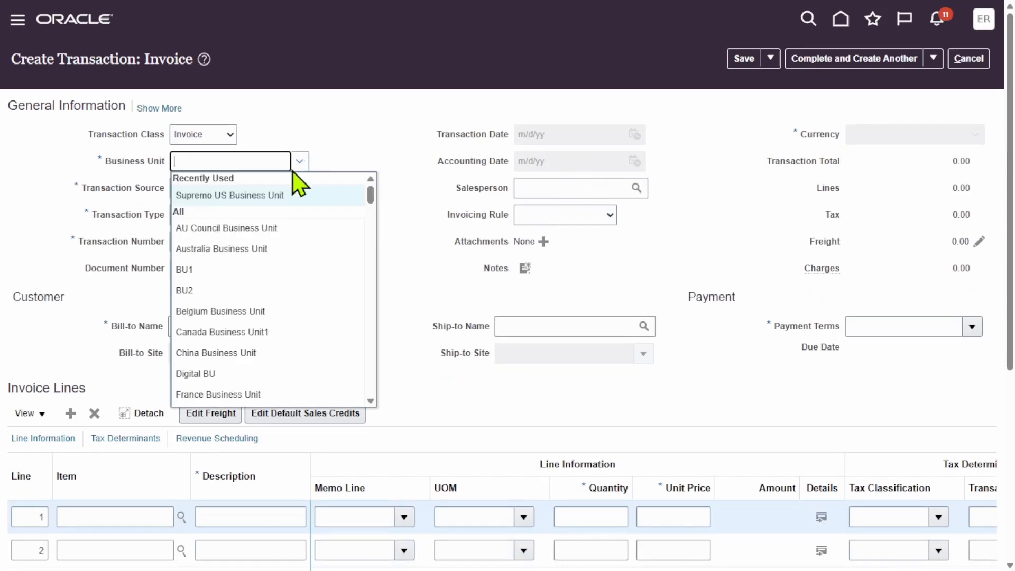
left_click(281, 192)
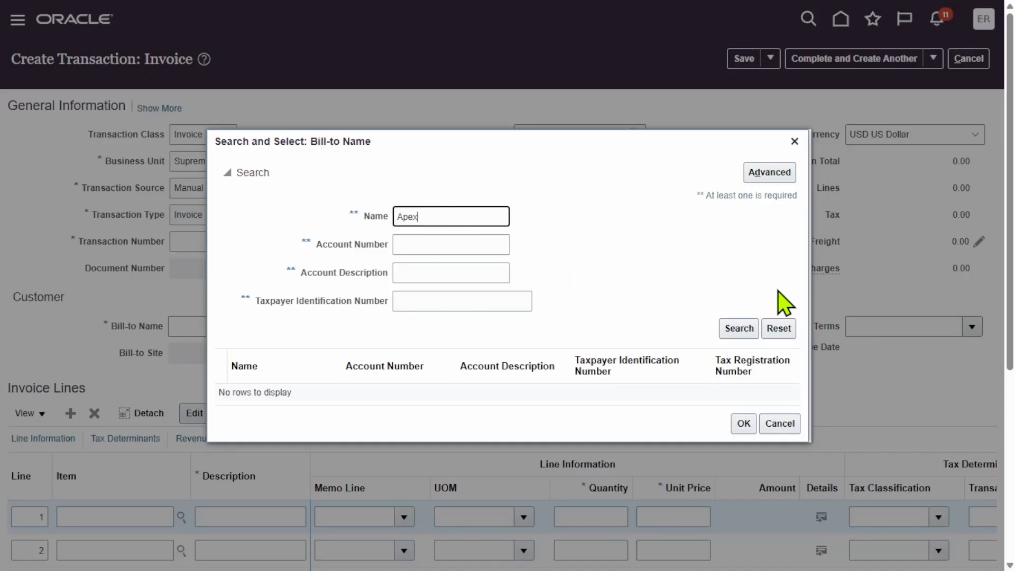
left_click(738, 329)
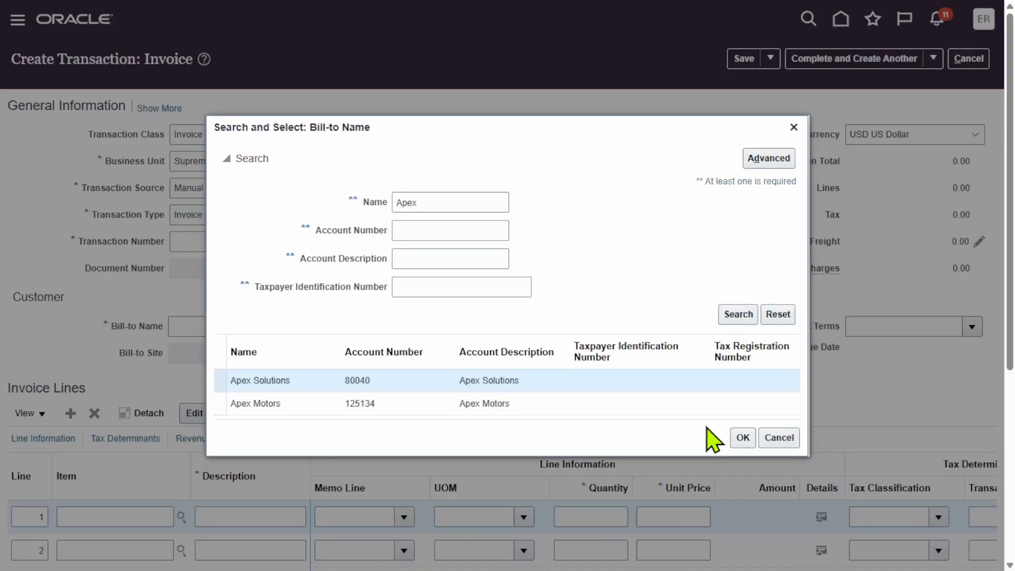
left_click(743, 438)
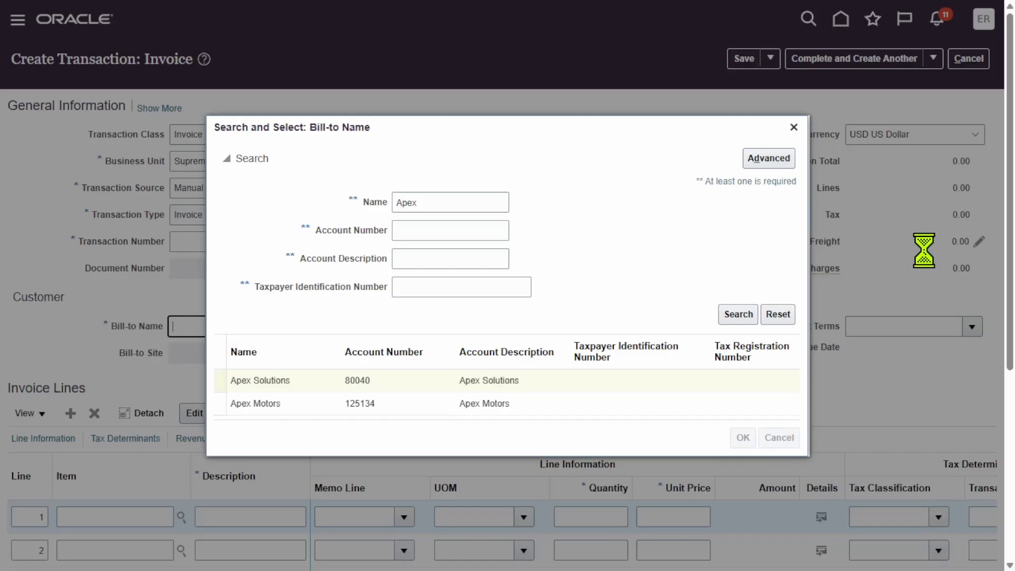
Set the invoice's payment terms to Immediate.
scroll(800, 322, "down", 5)
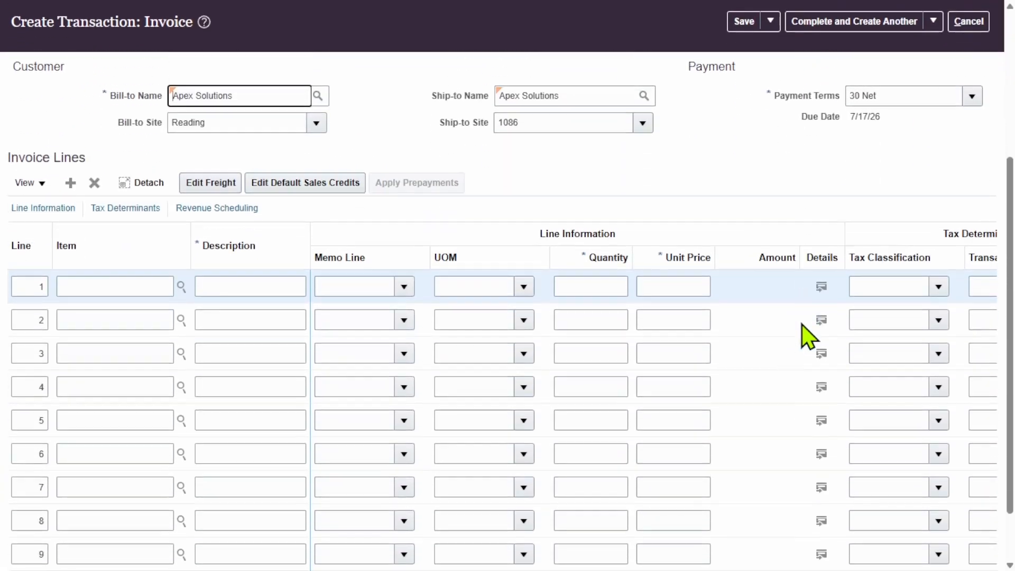
scroll(800, 321, "up", 3)
left_click(974, 252)
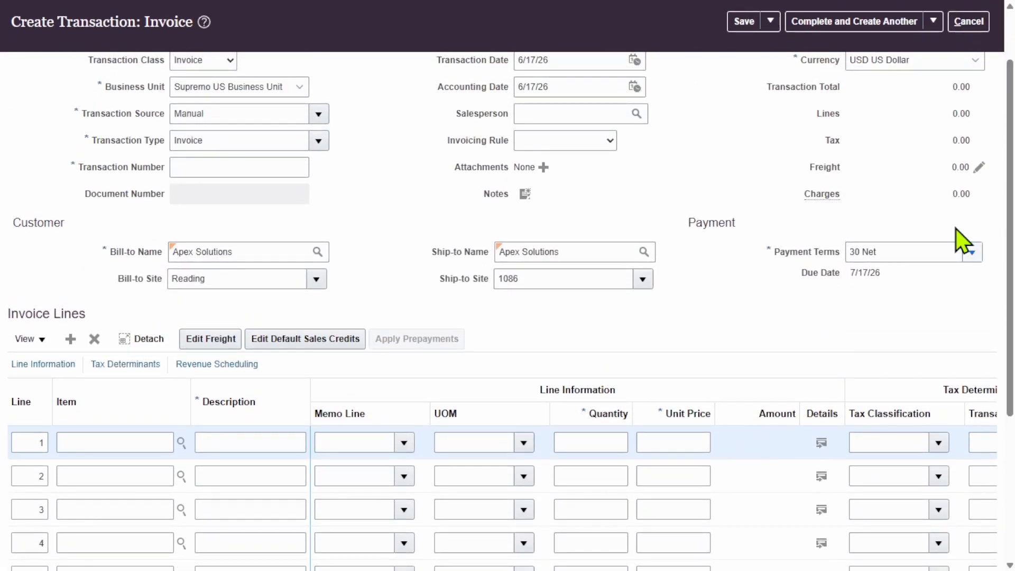
left_click(870, 278)
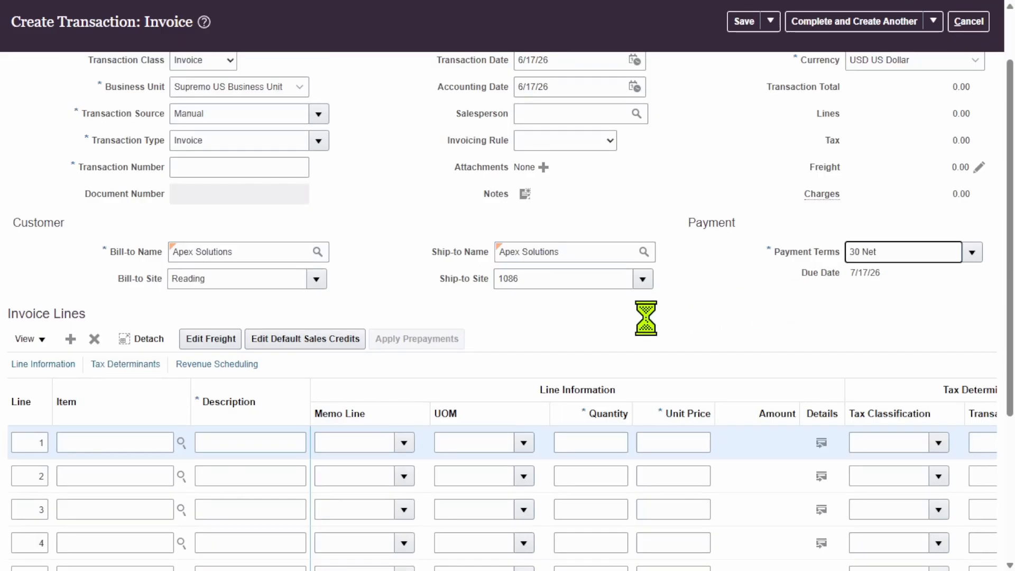
Fill in invoice line 1 with the description "sold goods", quantity 1 and unit price 100.
left_click(236, 446)
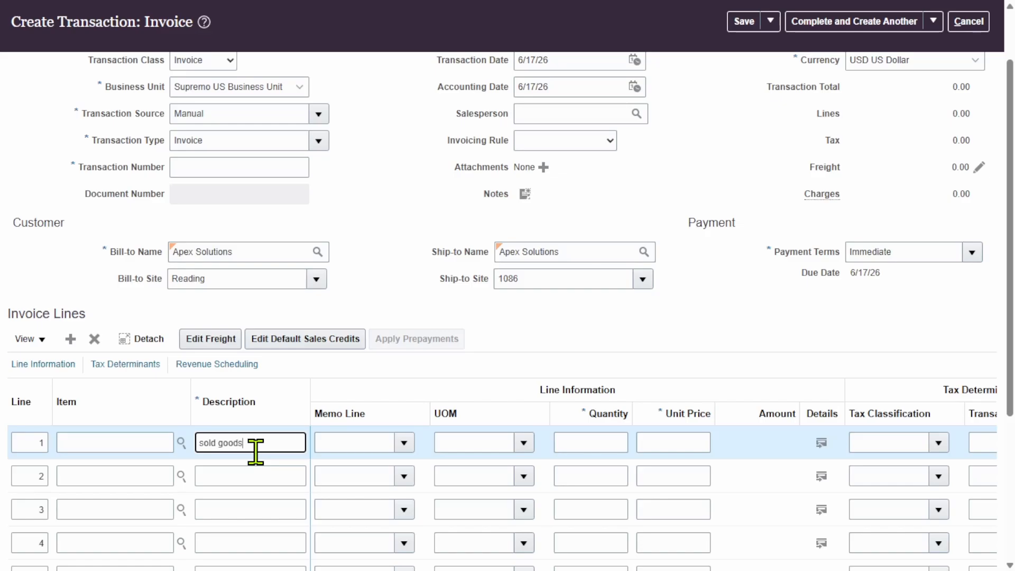
left_click(580, 442)
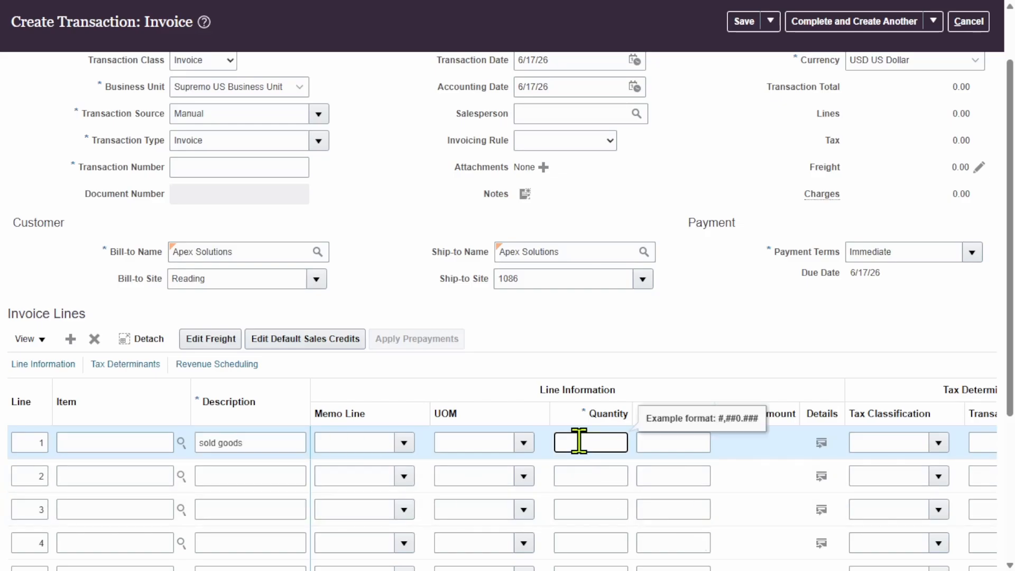
type("1")
key("Tab")
type("1")
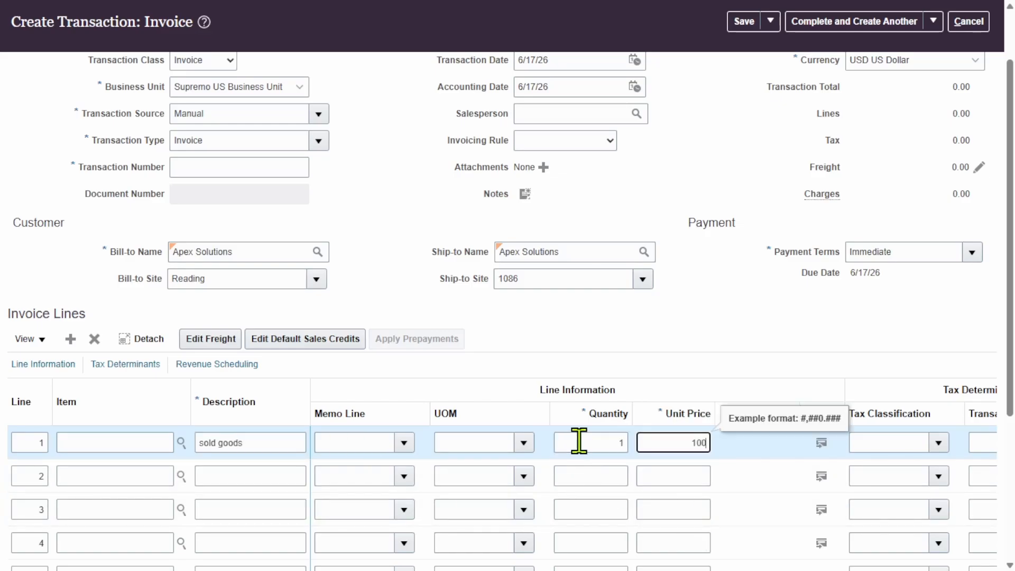
left_click(763, 230)
Complete the Apex Solutions invoice and open it for review.
scroll(777, 251, "up", 2)
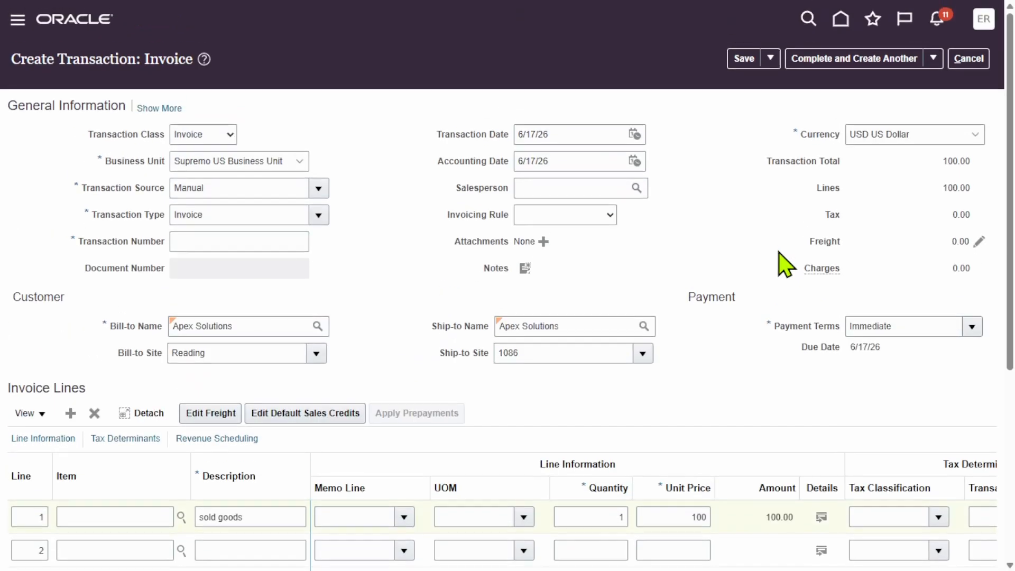
left_click(932, 59)
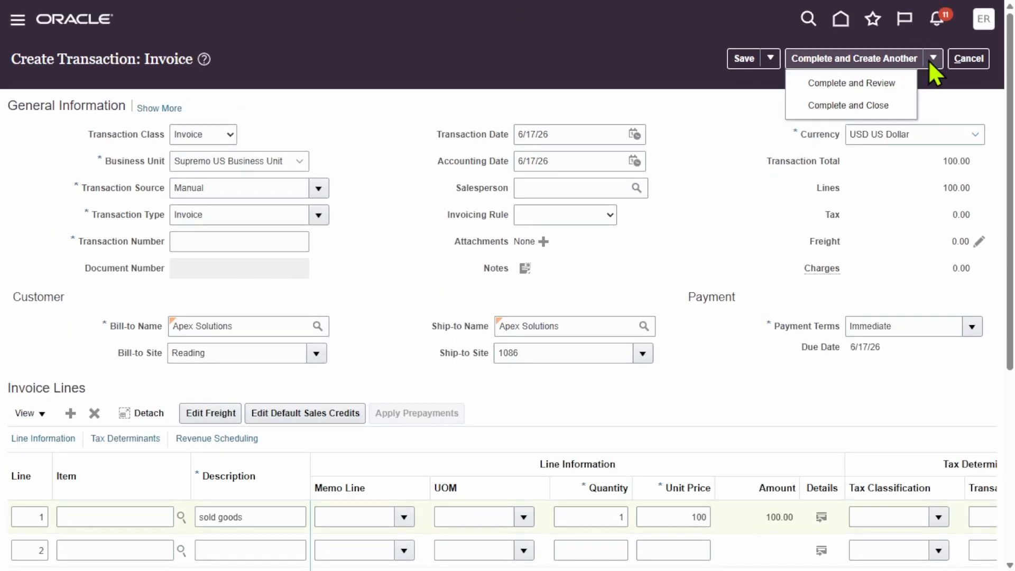
left_click(851, 86)
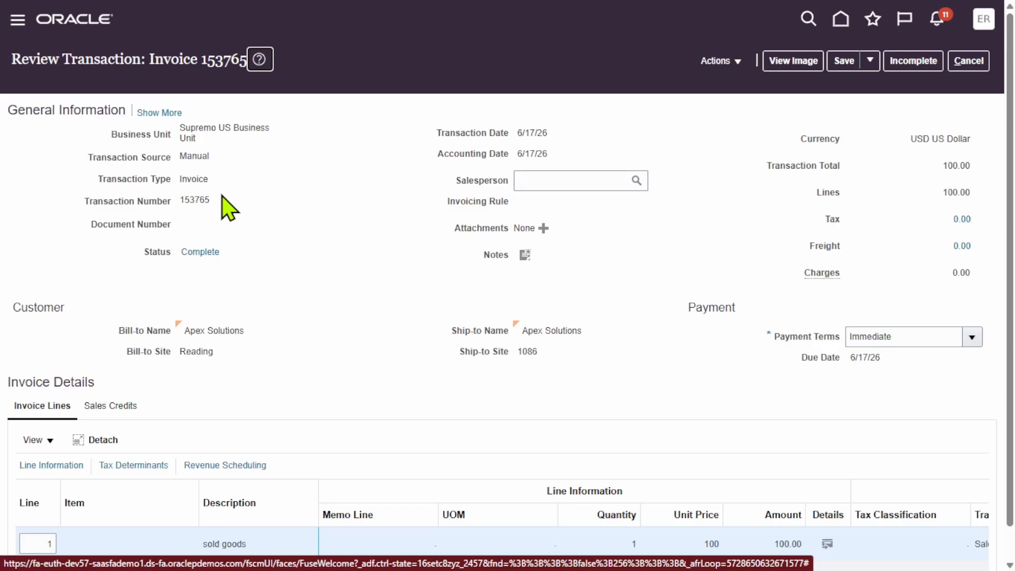
Copy the invoice's transaction number into the open Notepad list as a new last line and return to the invoice.
left_click_drag(227, 203, 191, 201)
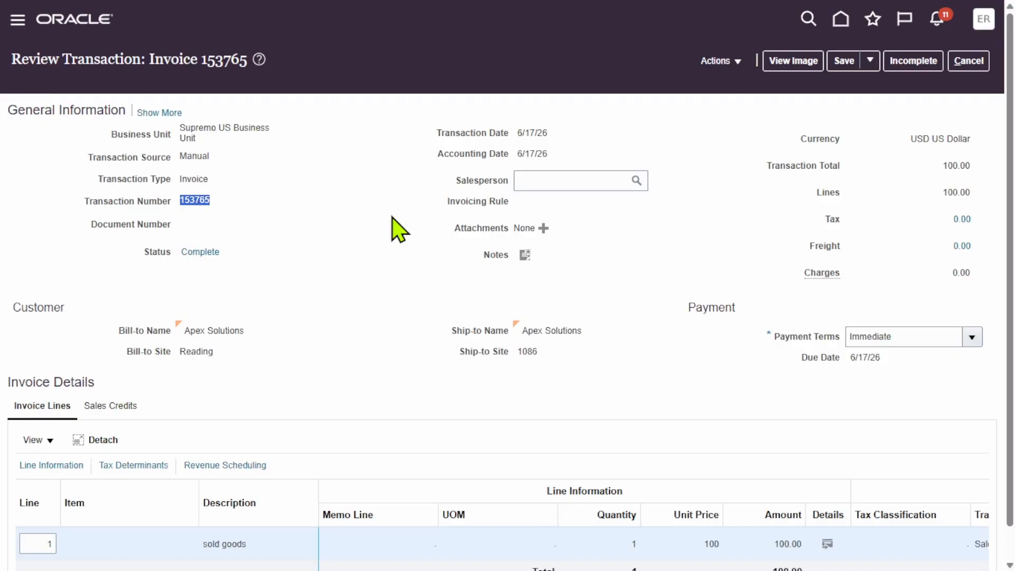
key("super")
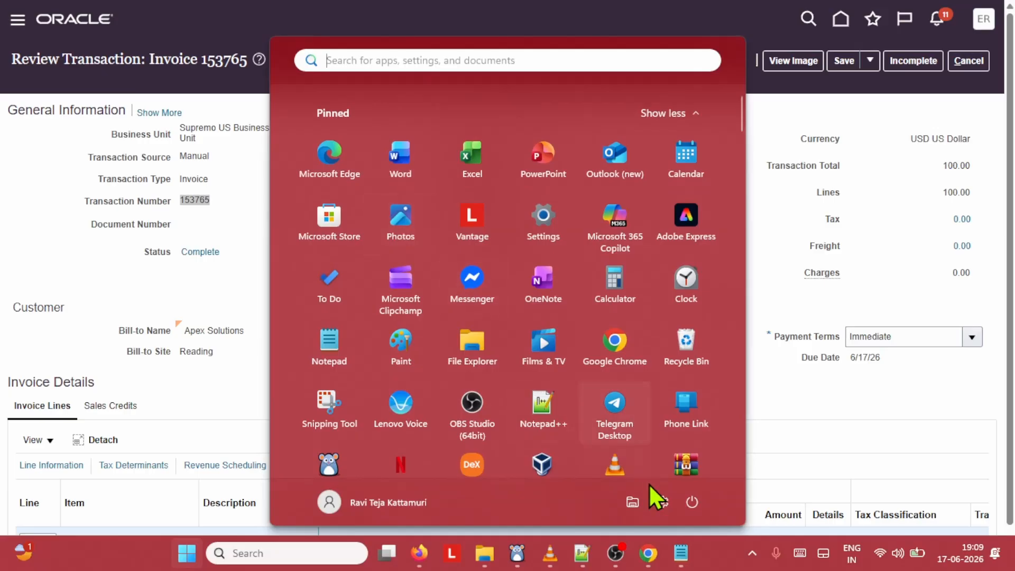
left_click(681, 553)
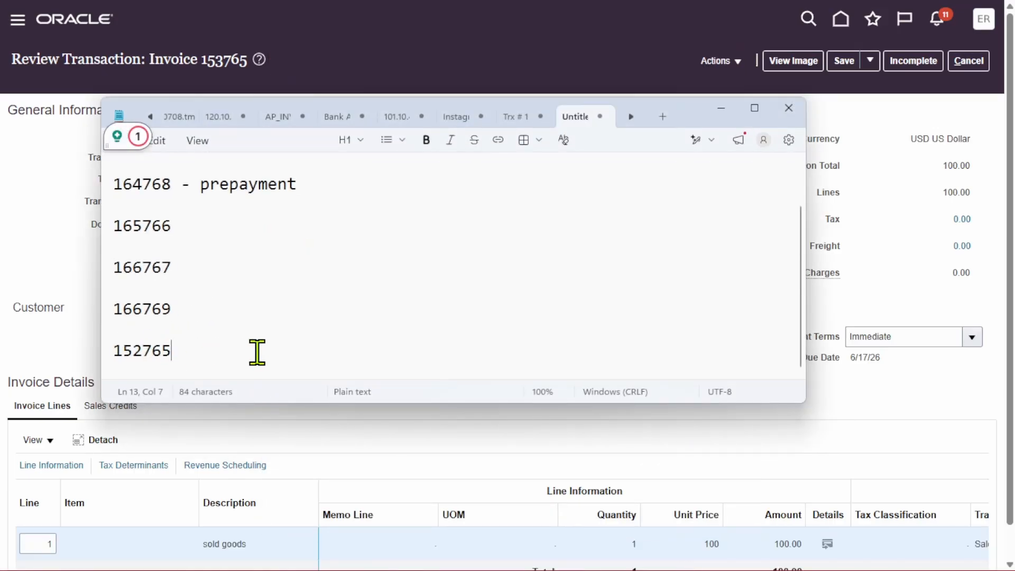
scroll(257, 351, "down", 1)
type("153765")
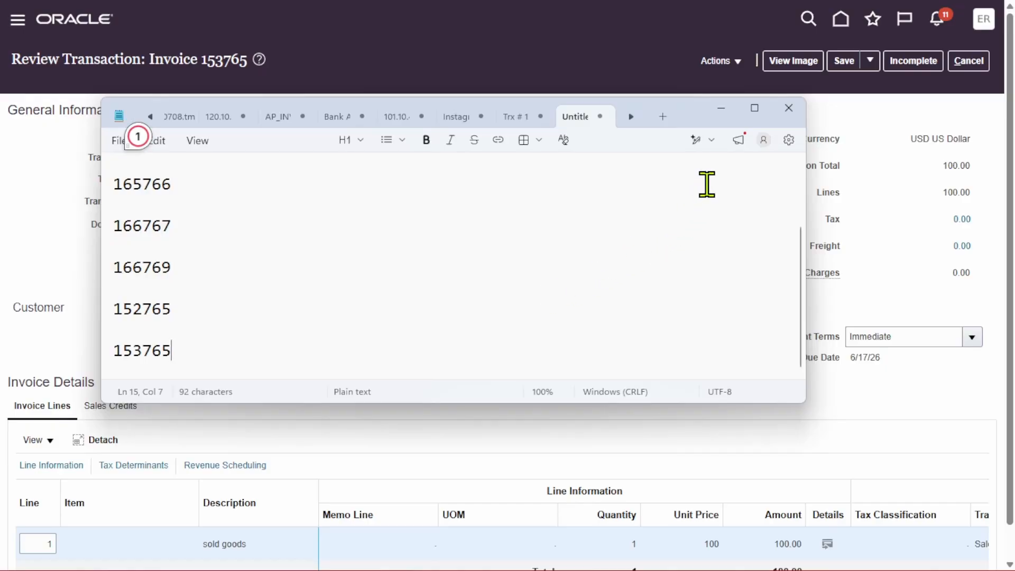
left_click(721, 108)
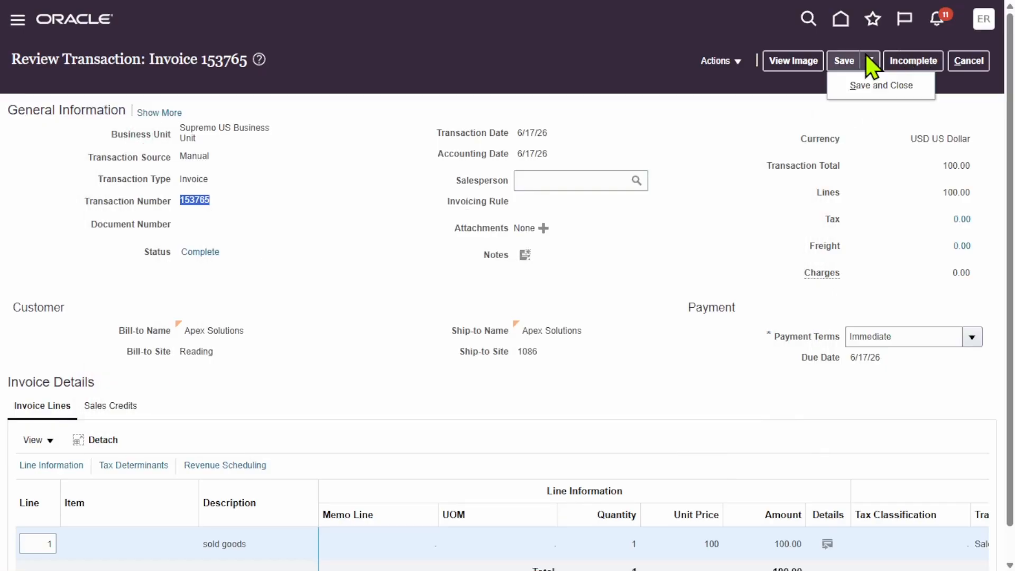
Save and close the reviewed invoice, acknowledge the confirmation and return to the home page.
left_click(869, 61)
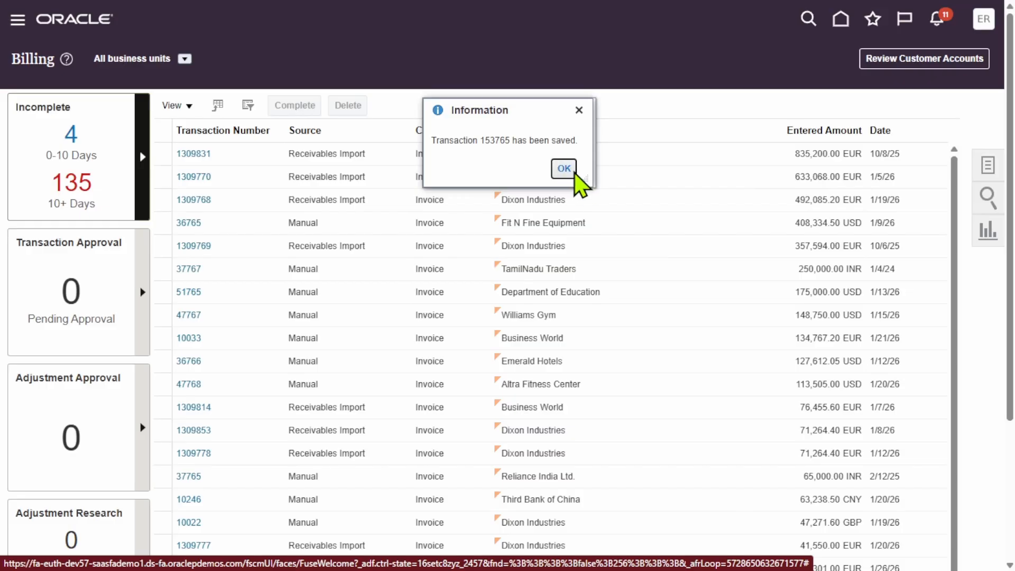
left_click(574, 175)
left_click(85, 21)
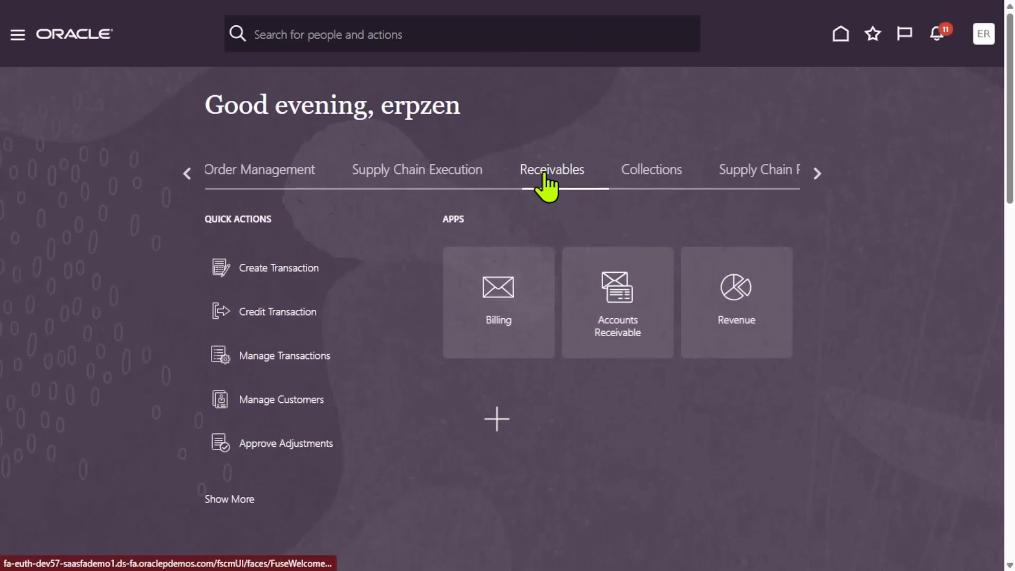
Go to the Accounts Receivable work area in Receivables and start creating a receipt.
left_click(627, 295)
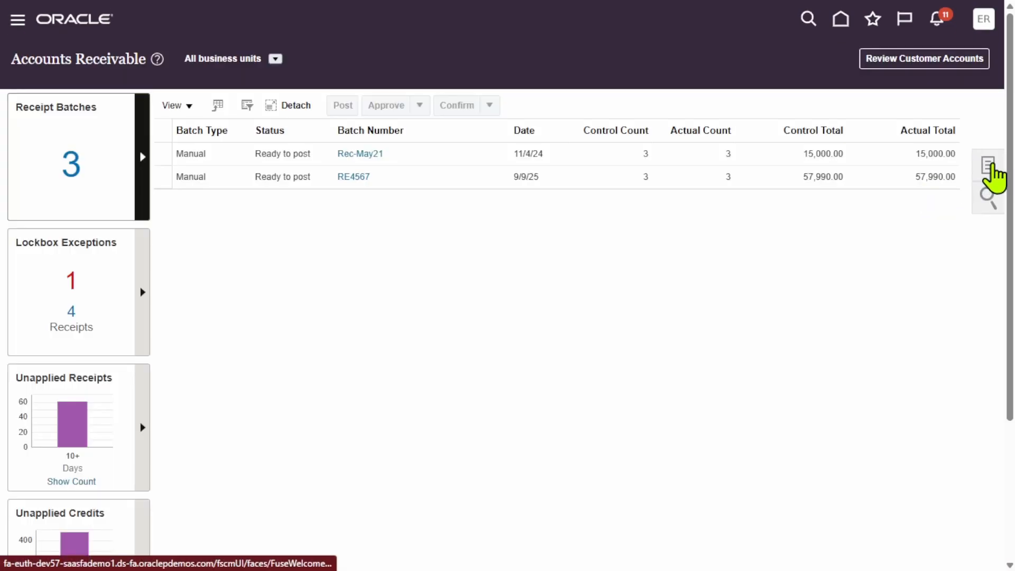
left_click(989, 166)
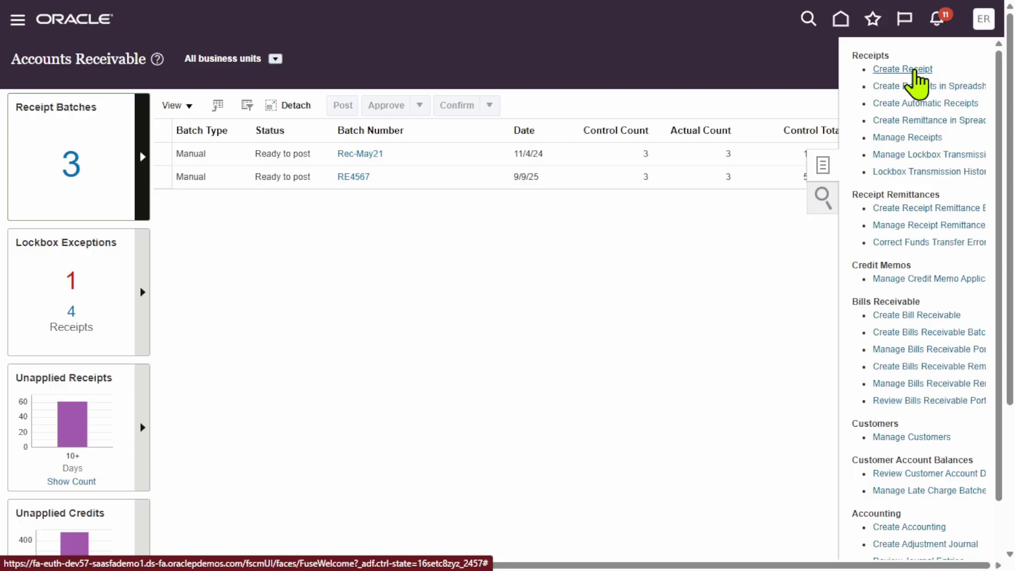
left_click(912, 74)
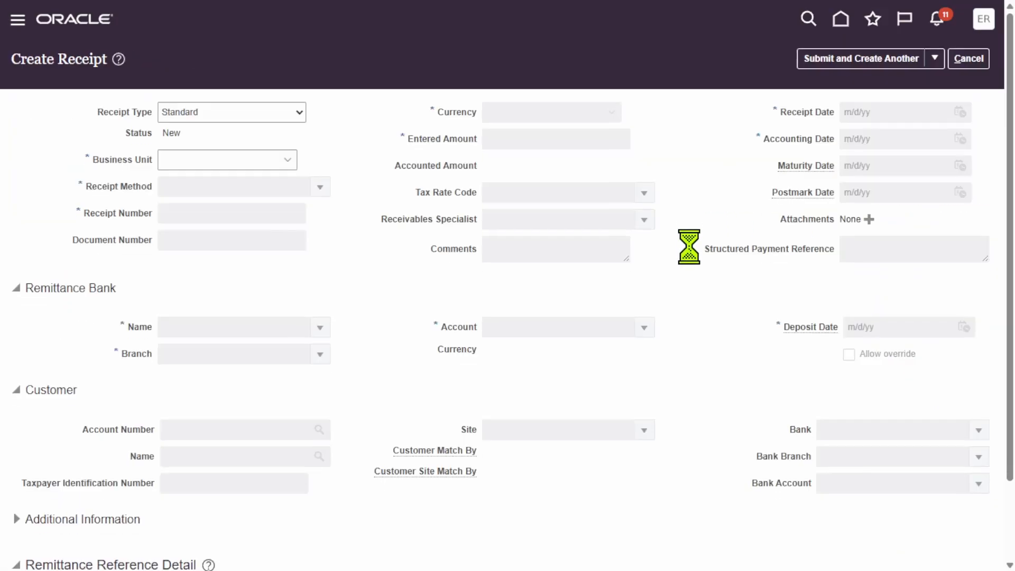
Set the receipt's business unit to Supremo US Business Unit and its receipt method to Cash/Check Deposit.
left_click(286, 160)
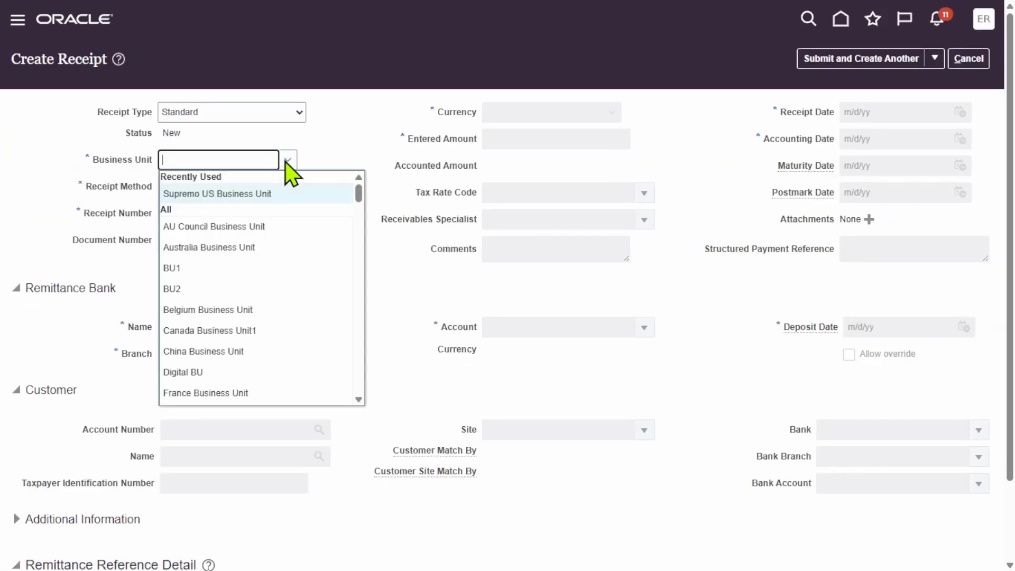
left_click(276, 192)
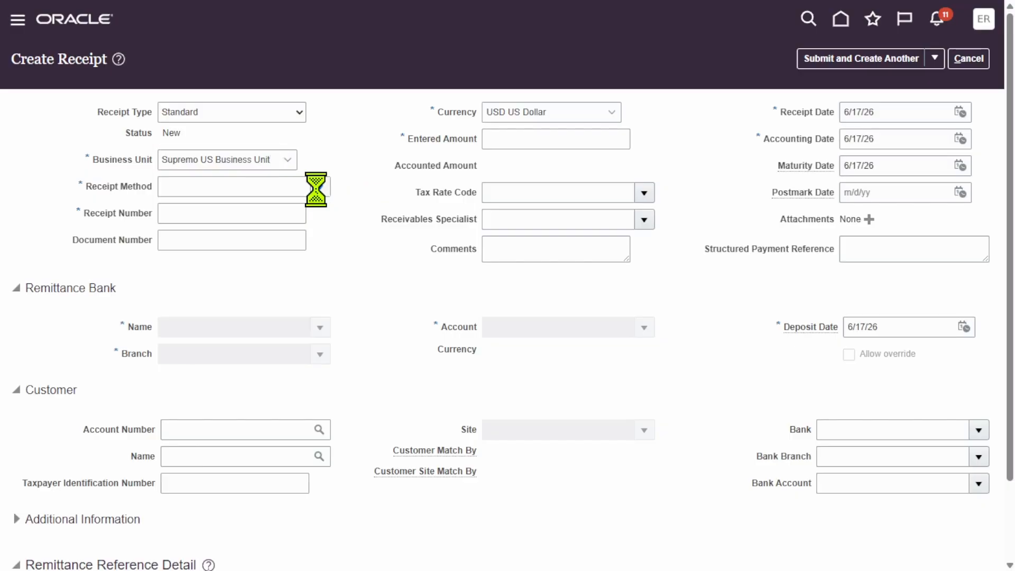
left_click(322, 218)
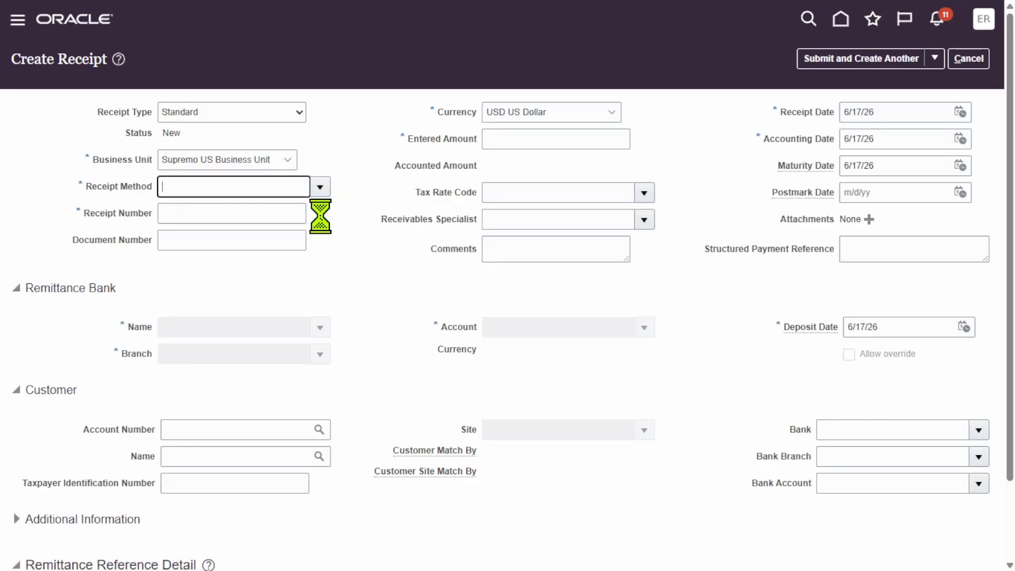
left_click(236, 216)
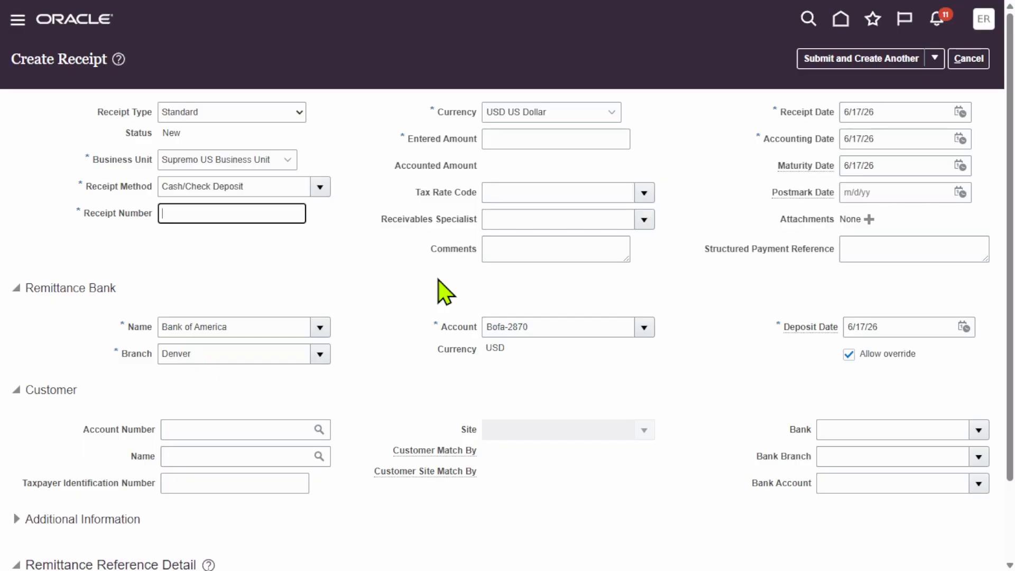
left_click(262, 191)
left_click(246, 330)
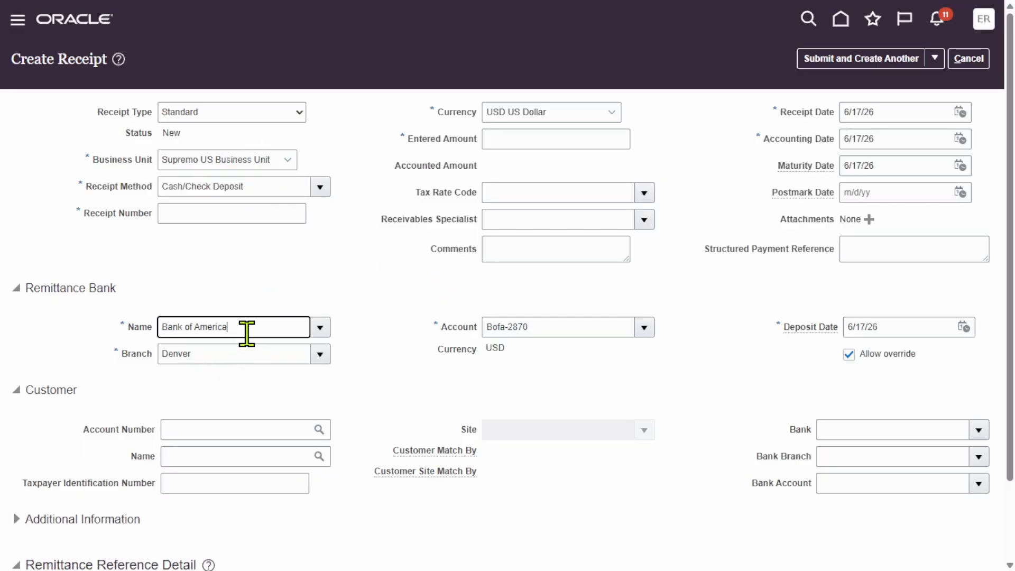
Set the receipt number to 6754 and the entered amount to 0.
left_click(361, 279)
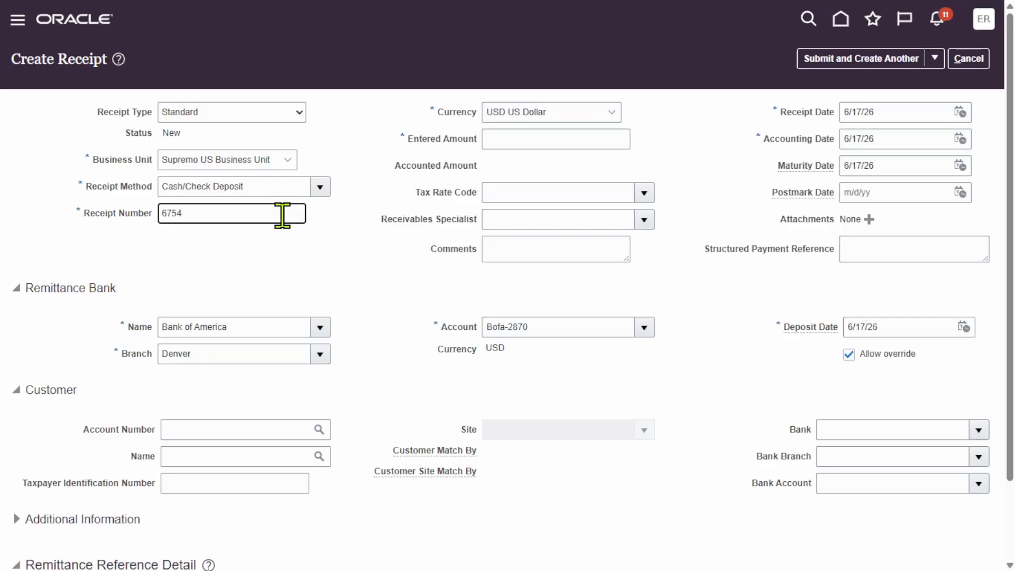
left_click(372, 265)
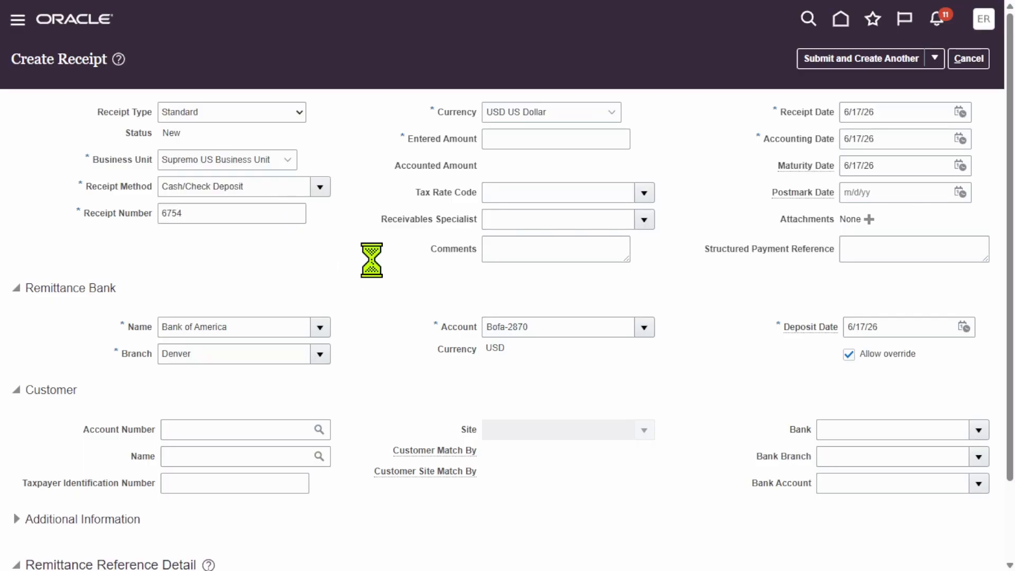
left_click(532, 139)
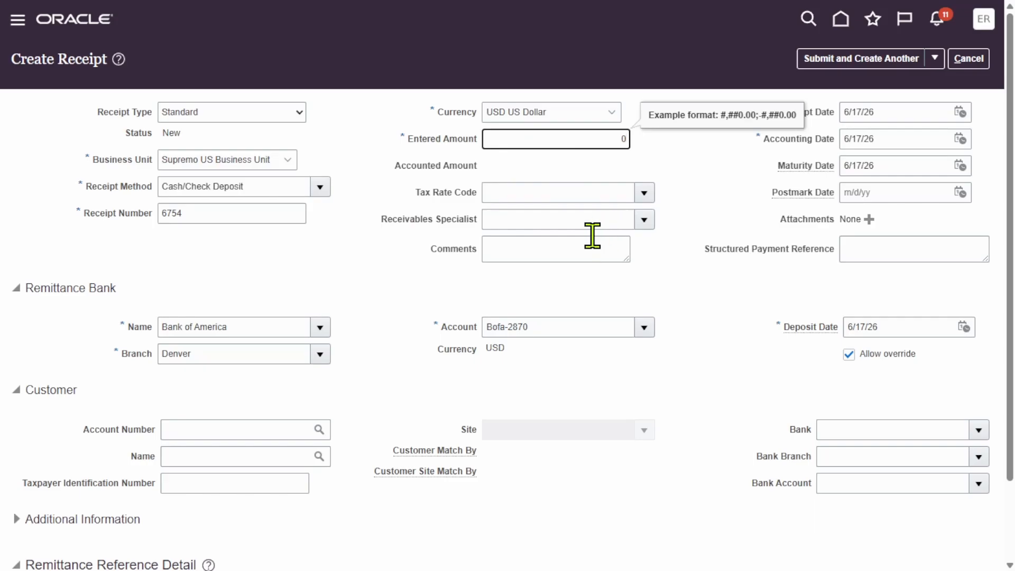
left_click(422, 272)
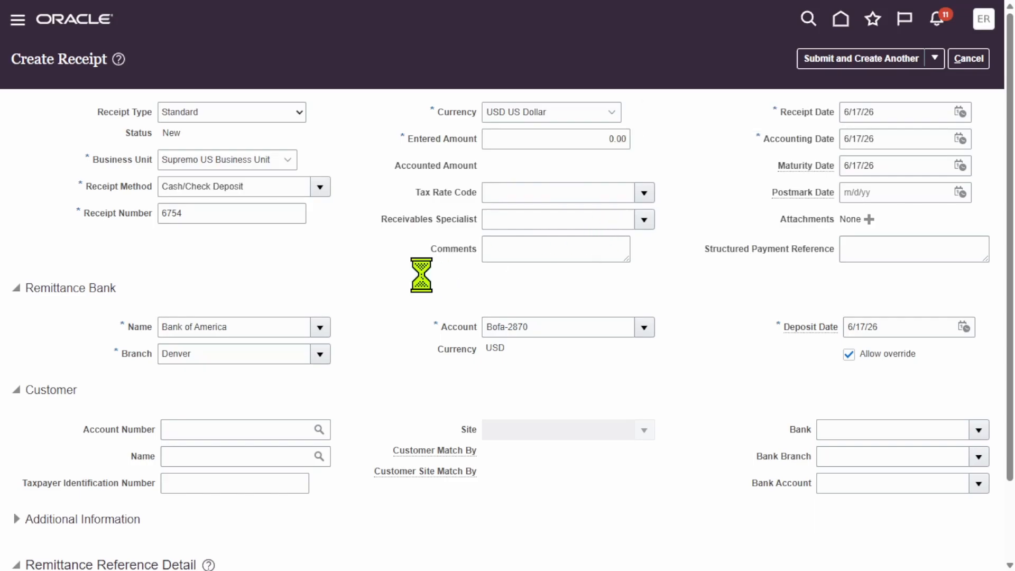
Set the receipt's customer to Apex Solutions, searching by "Apex", and choose the primary Reading site.
left_click(319, 456)
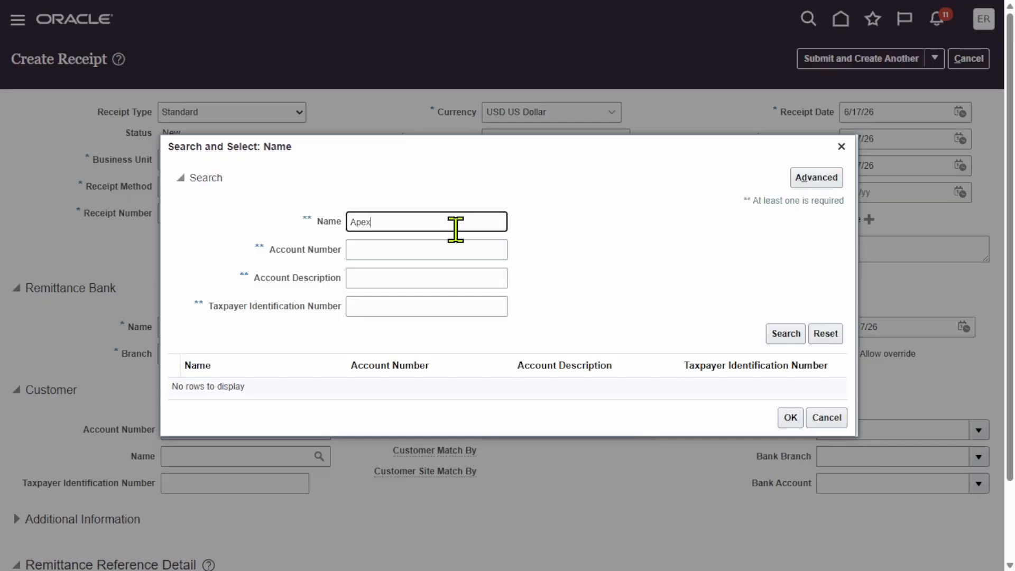
key("Return")
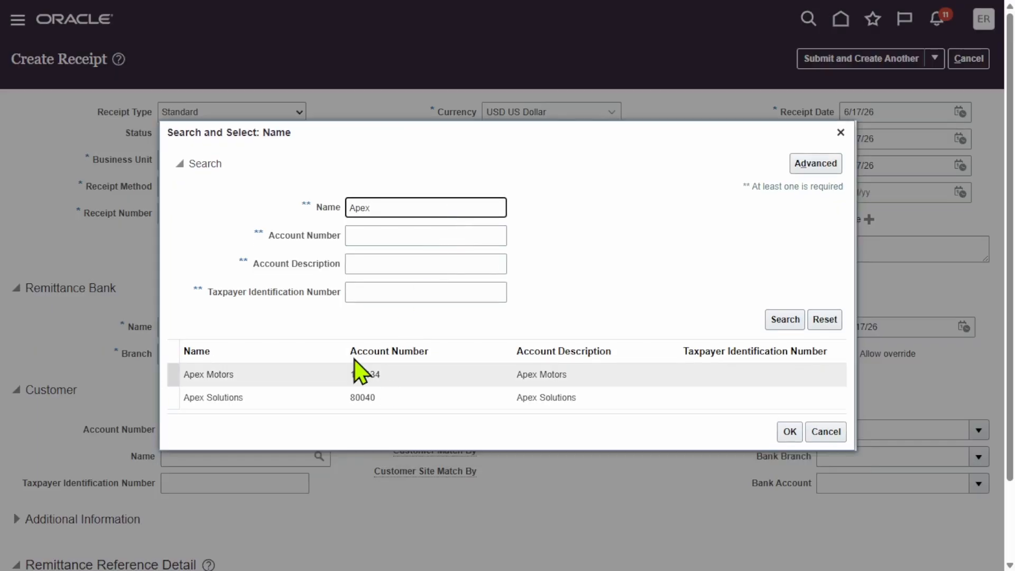
left_click(376, 402)
left_click(789, 435)
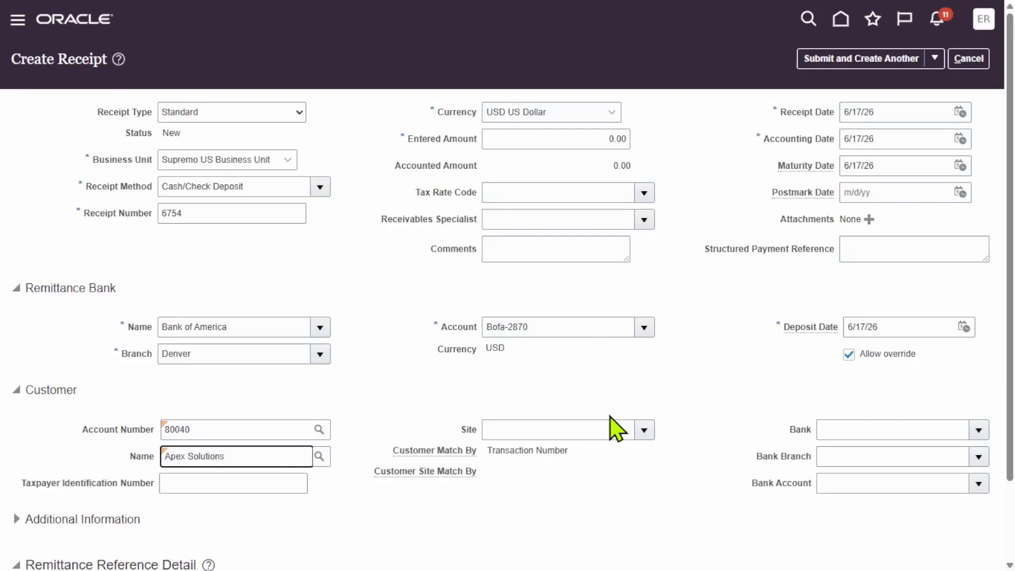
left_click(644, 430)
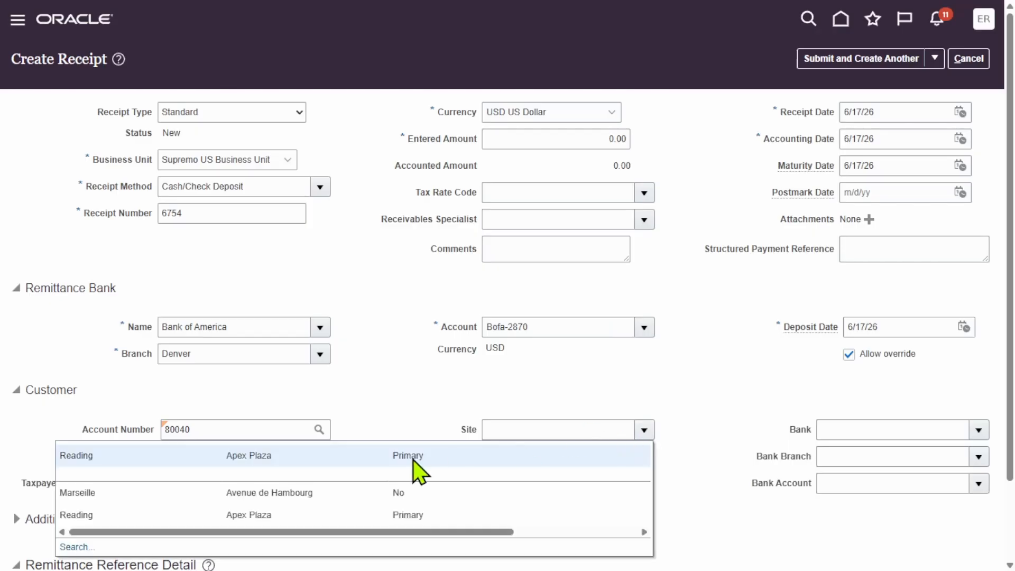
left_click(286, 453)
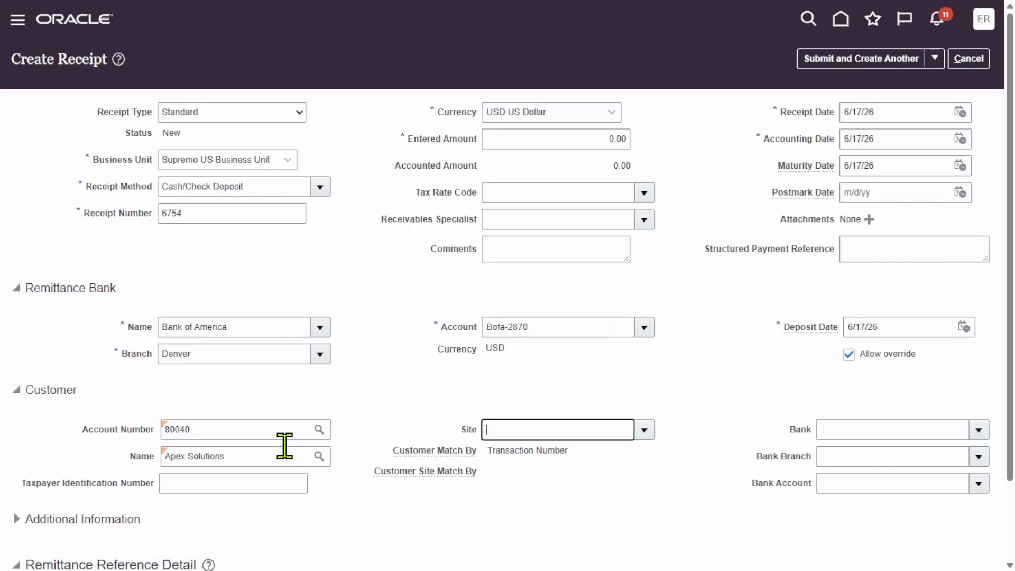
Submit the receipt with the option to apply it manually.
scroll(810, 322, "down", 2)
scroll(811, 333, "up", 2)
left_click(935, 58)
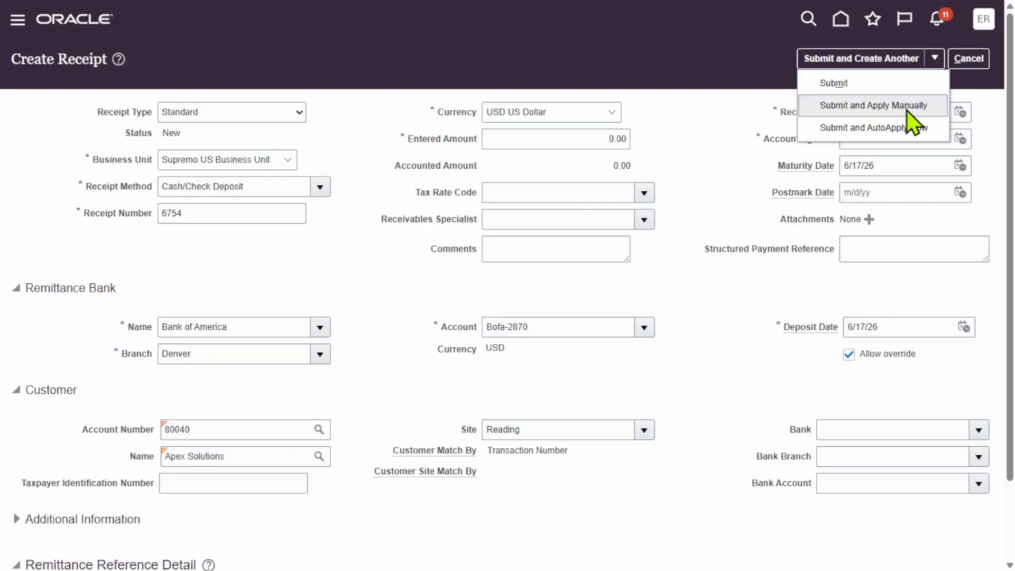
left_click(899, 105)
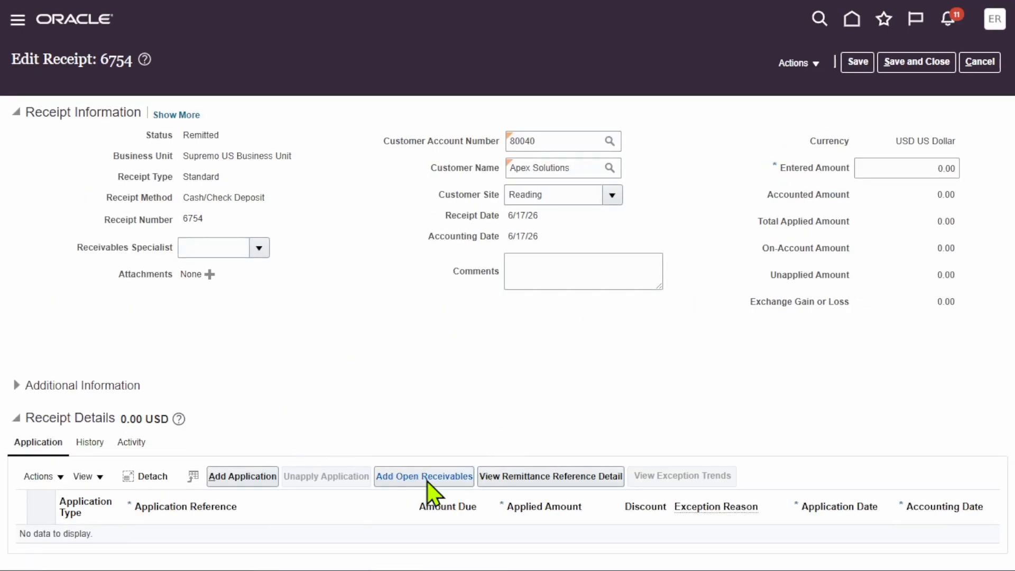
Find the open Apex Solutions invoice, add it to receipt 6754 as an application and save the receipt.
left_click(427, 481)
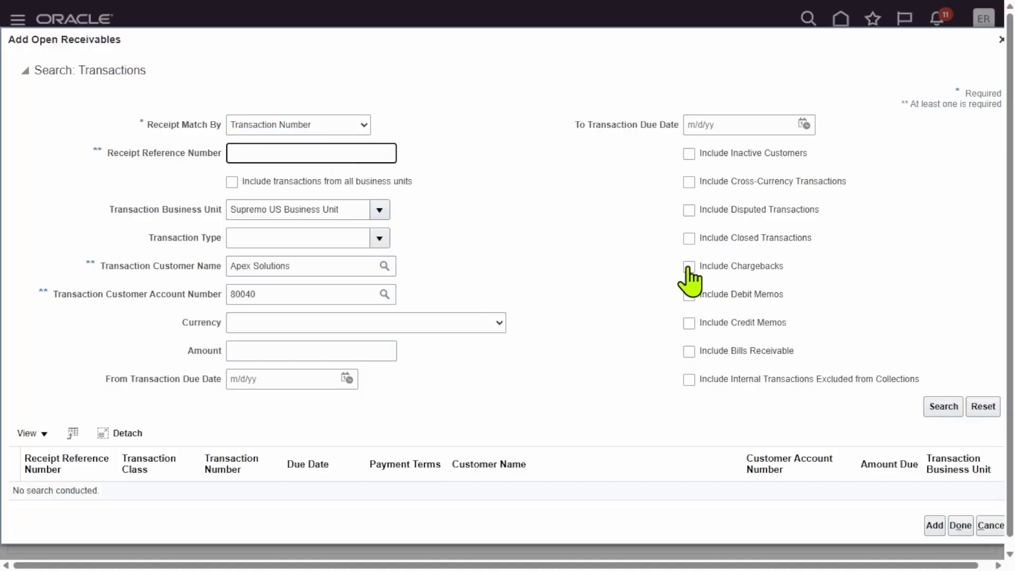
left_click(941, 408)
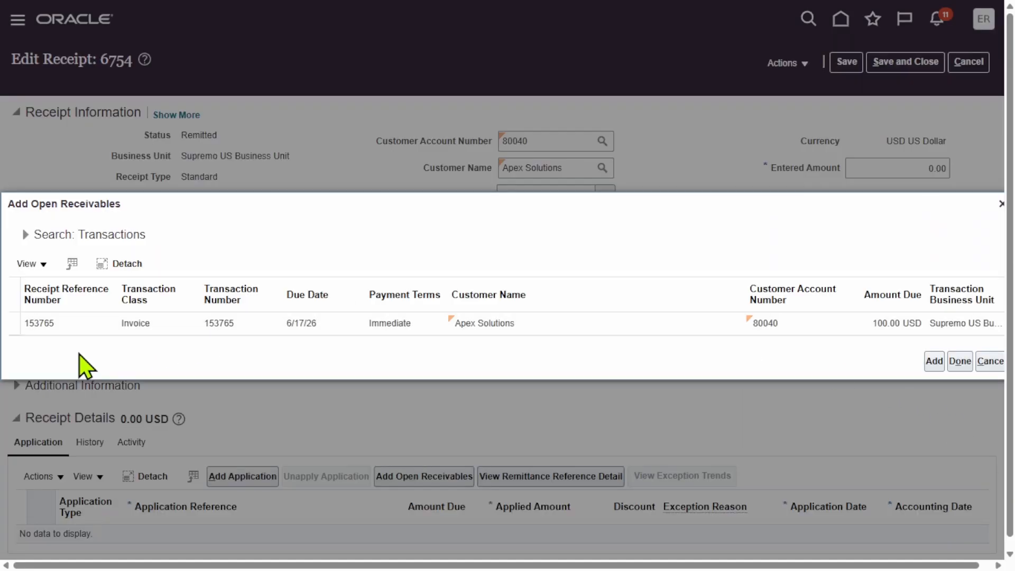
left_click(16, 324)
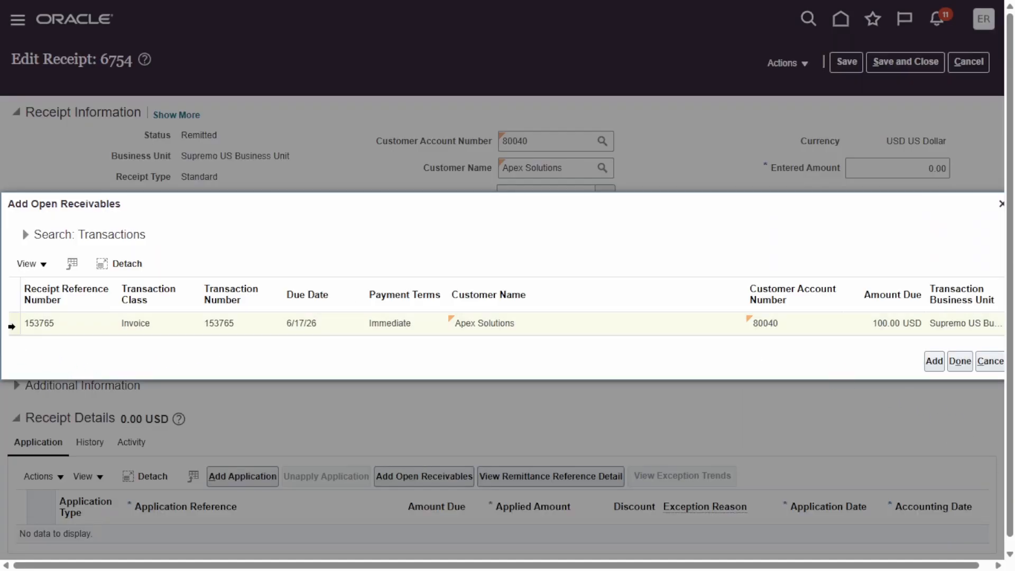
left_click(934, 363)
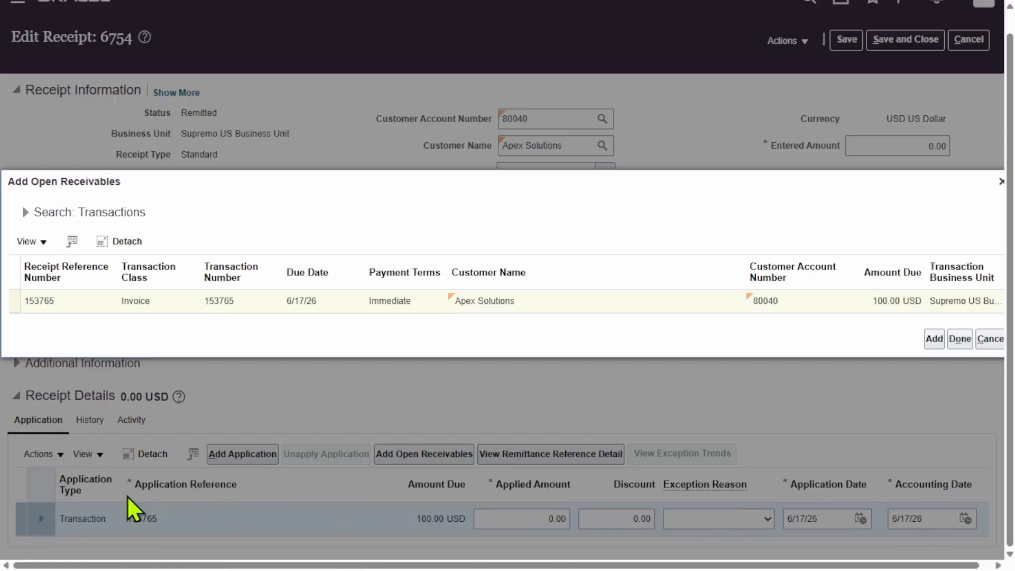
left_click(960, 339)
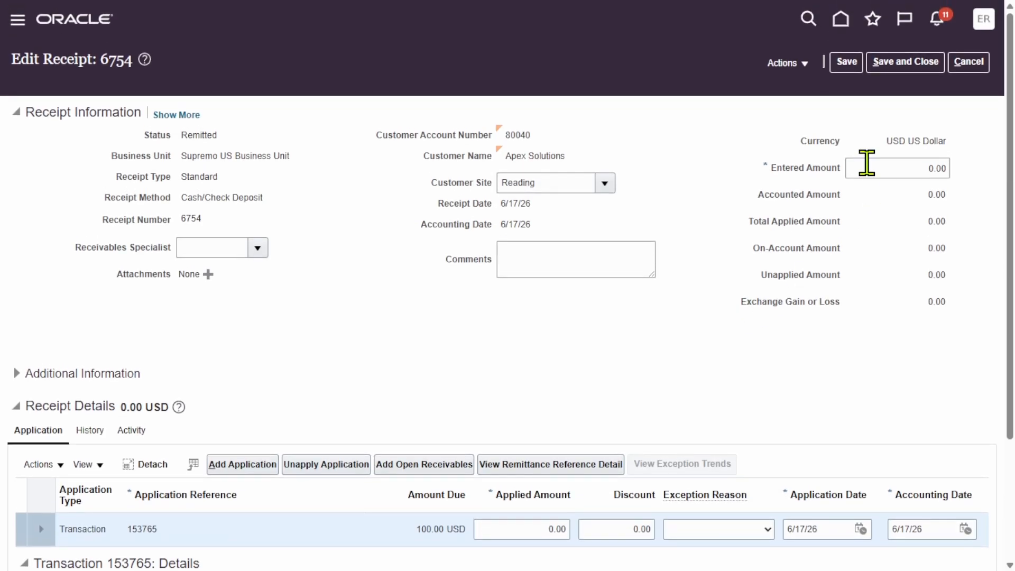
left_click(848, 64)
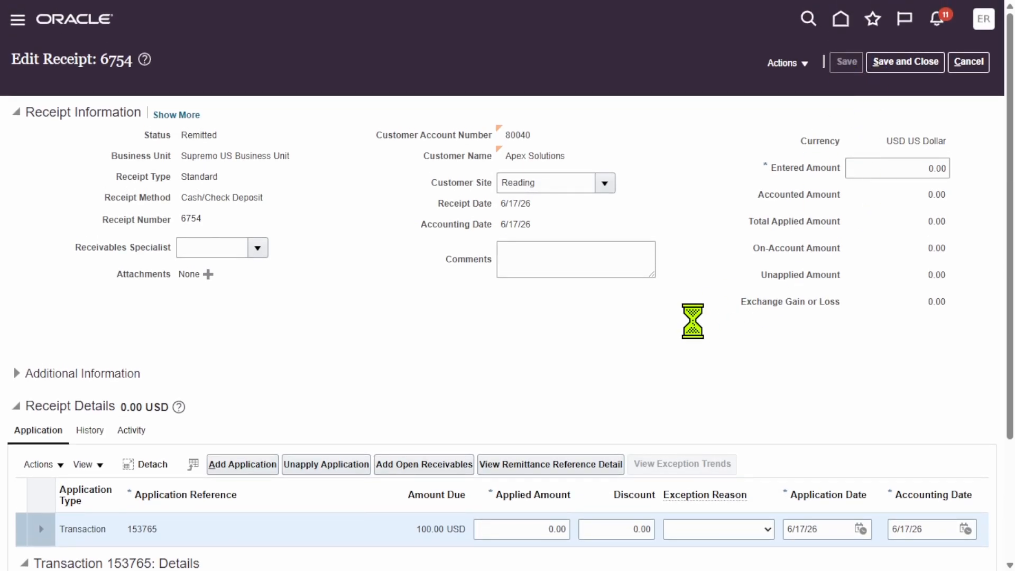
Start a chargeback against the invoice applied to receipt 6754 and set its type to Chargeback.
scroll(11, 327, "down", 3)
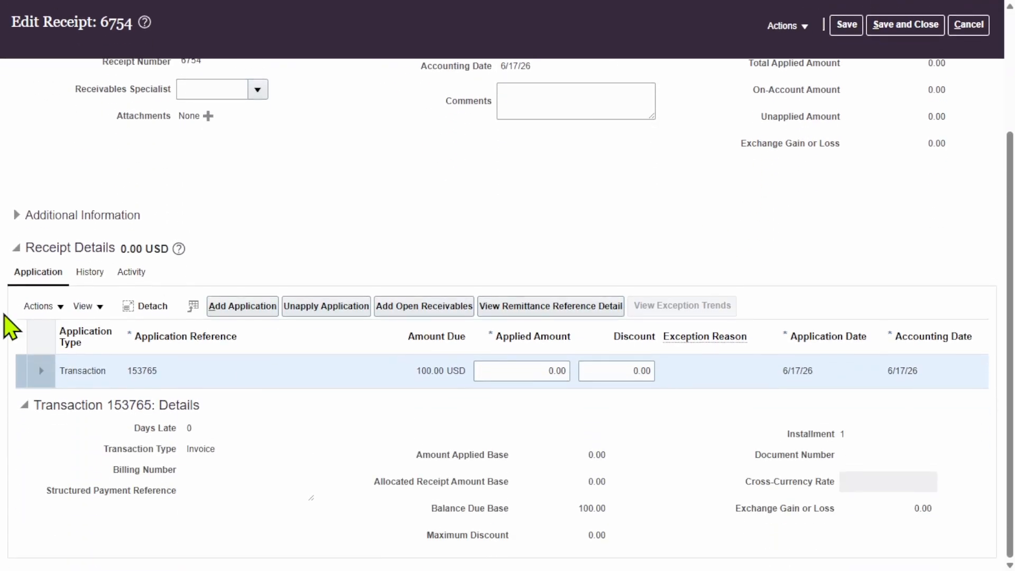
left_click(39, 306)
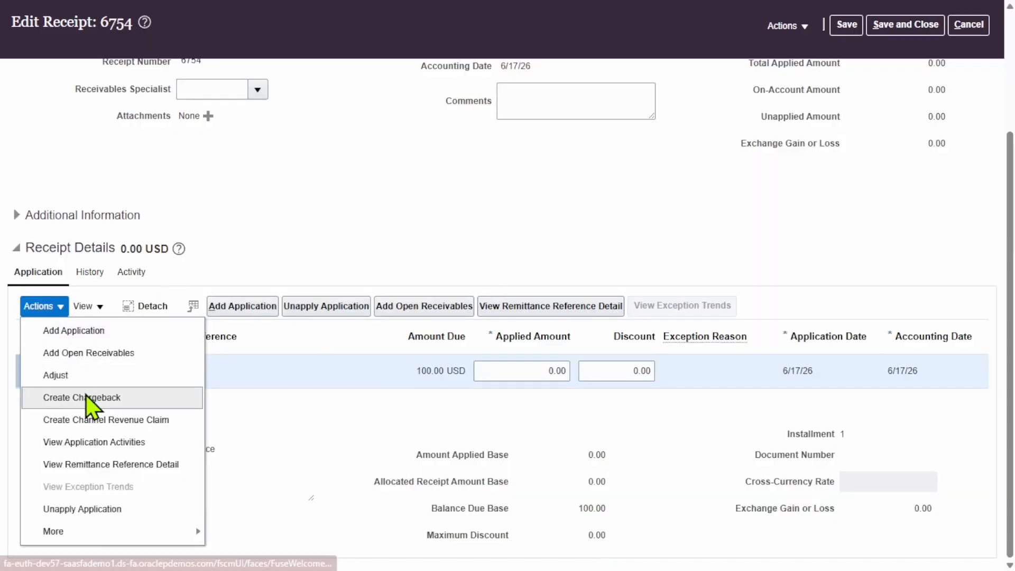
left_click(151, 407)
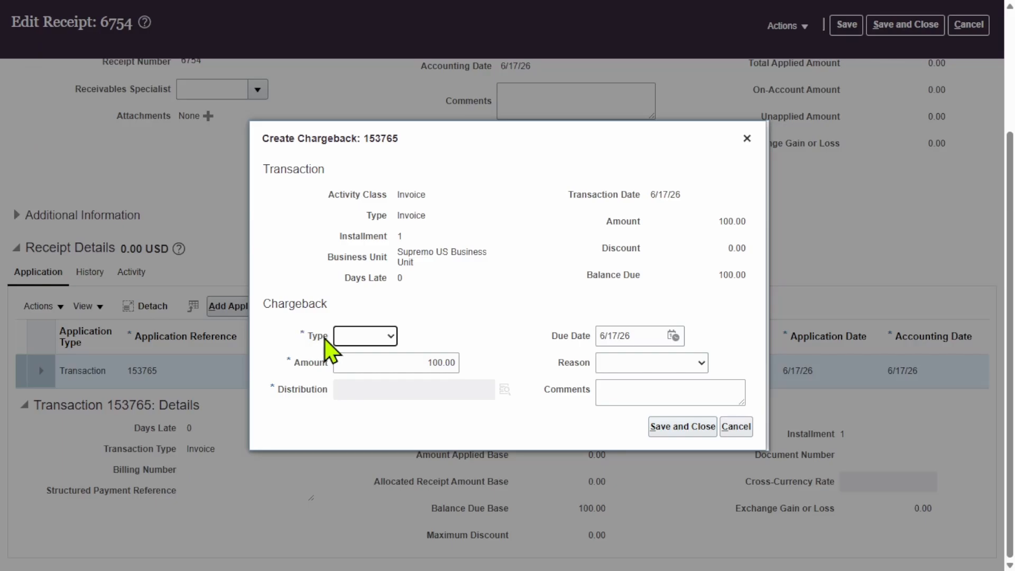
left_click(385, 339)
left_click(370, 375)
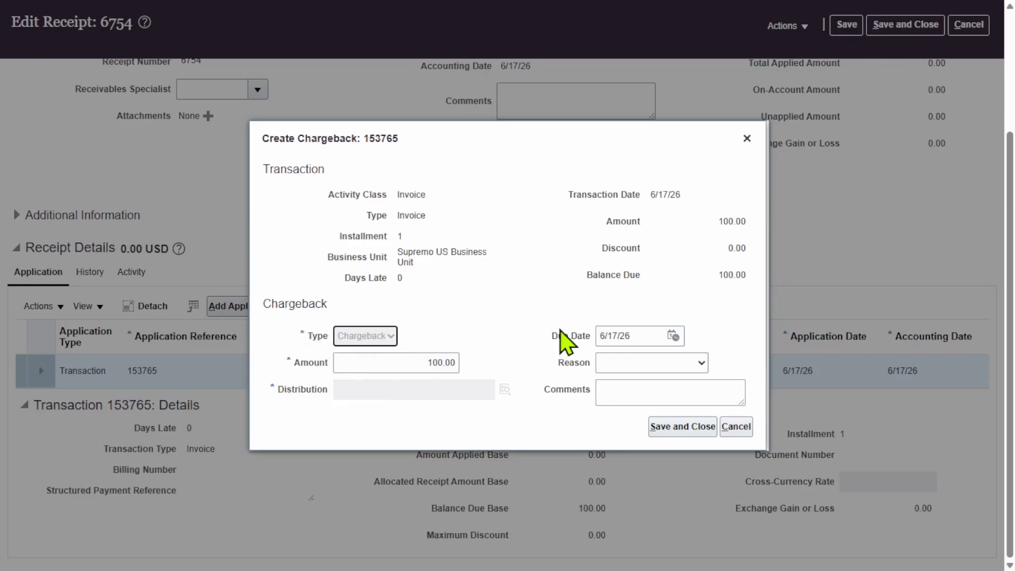
Check the chargeback's distribution account and the reasons available for it.
double_click(462, 388)
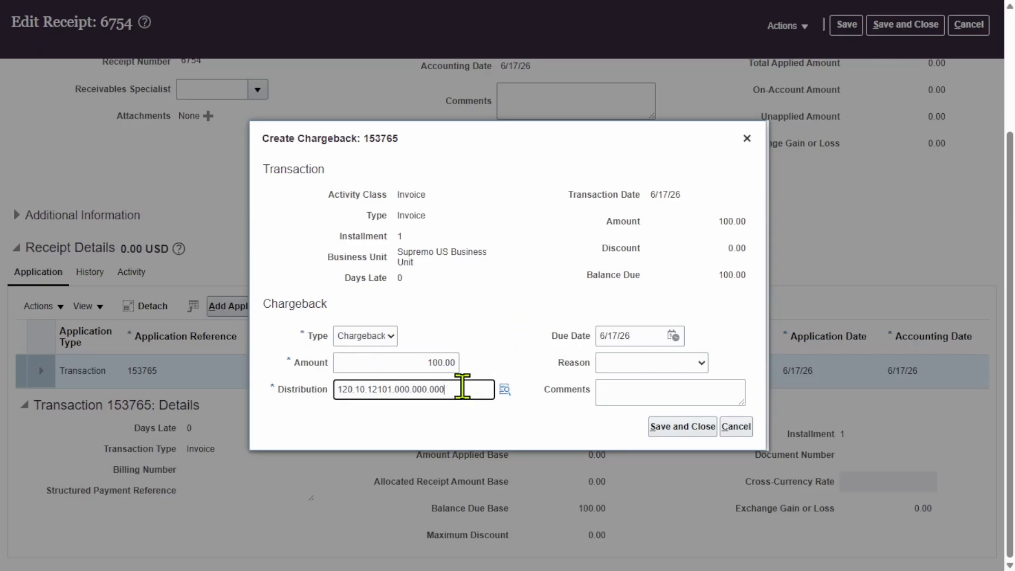
left_click(519, 284)
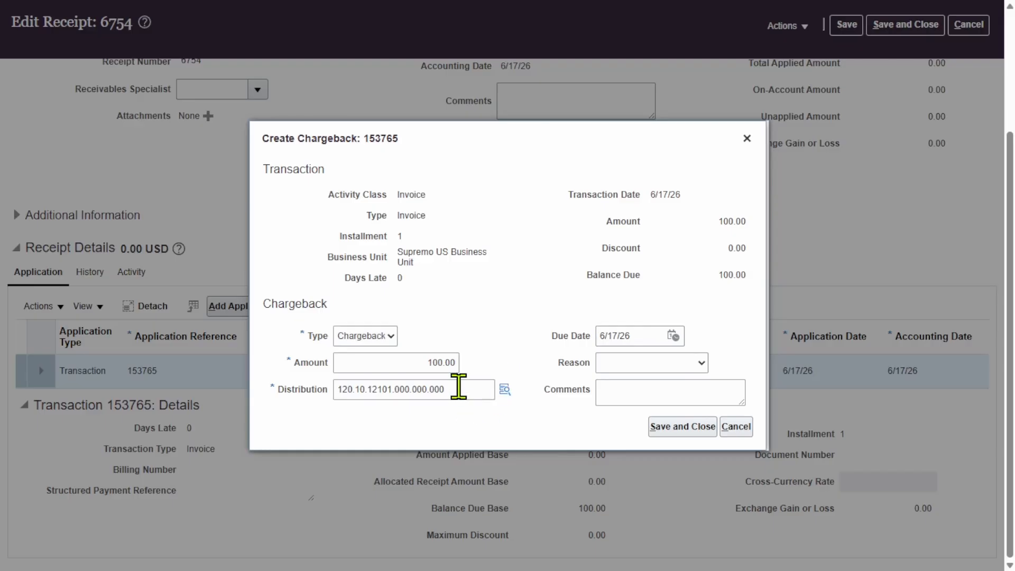
double_click(460, 387)
left_click(481, 254)
double_click(460, 388)
left_click(550, 332)
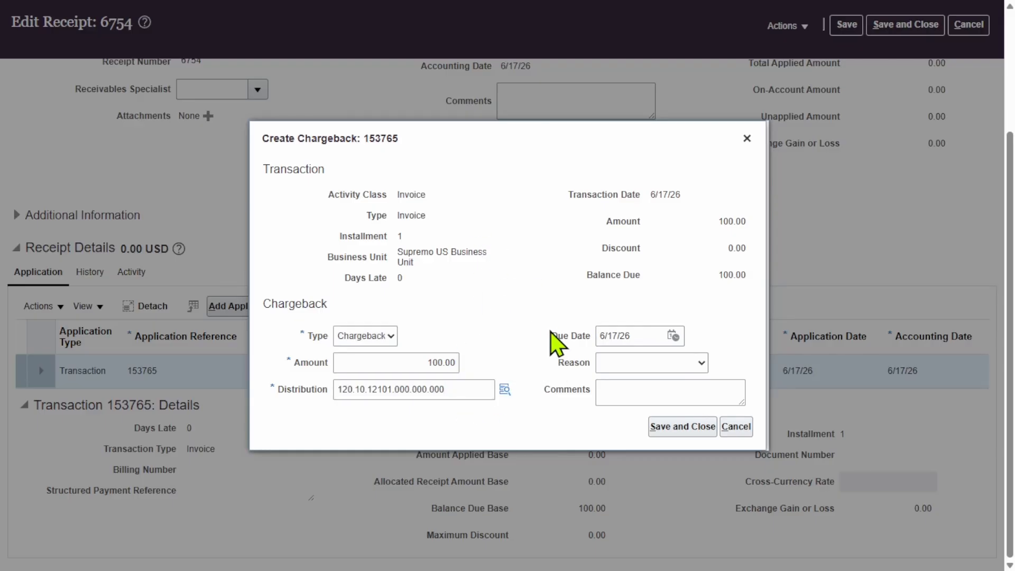
left_click(699, 364)
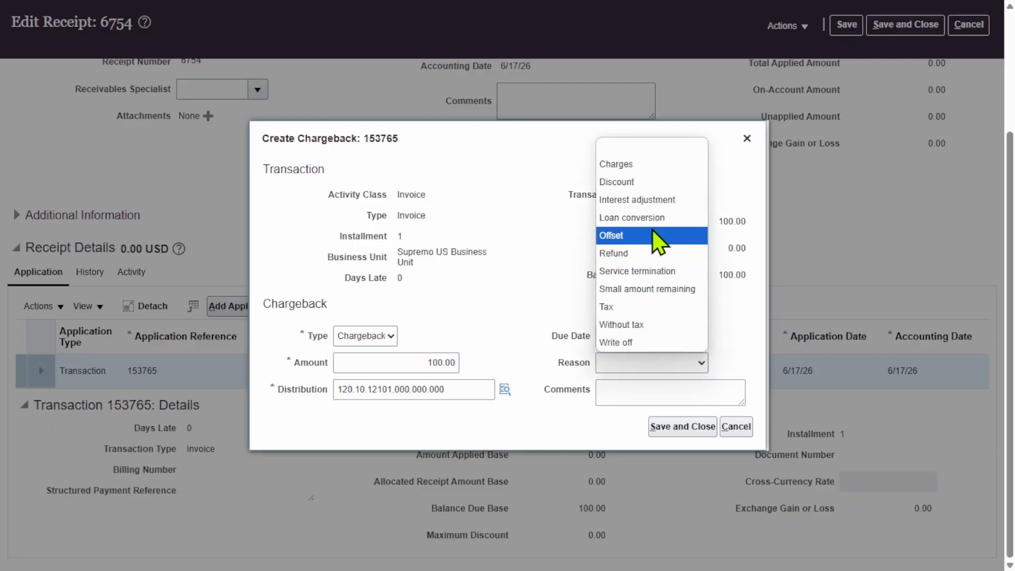
left_click(549, 277)
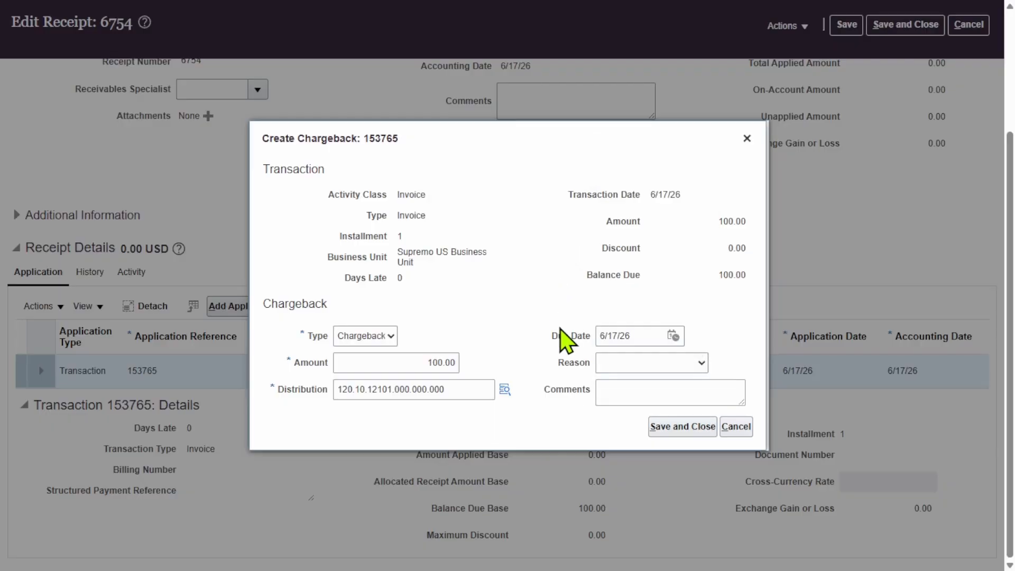
Save the chargeback without a reason, and save and close receipt 6754.
left_click(684, 427)
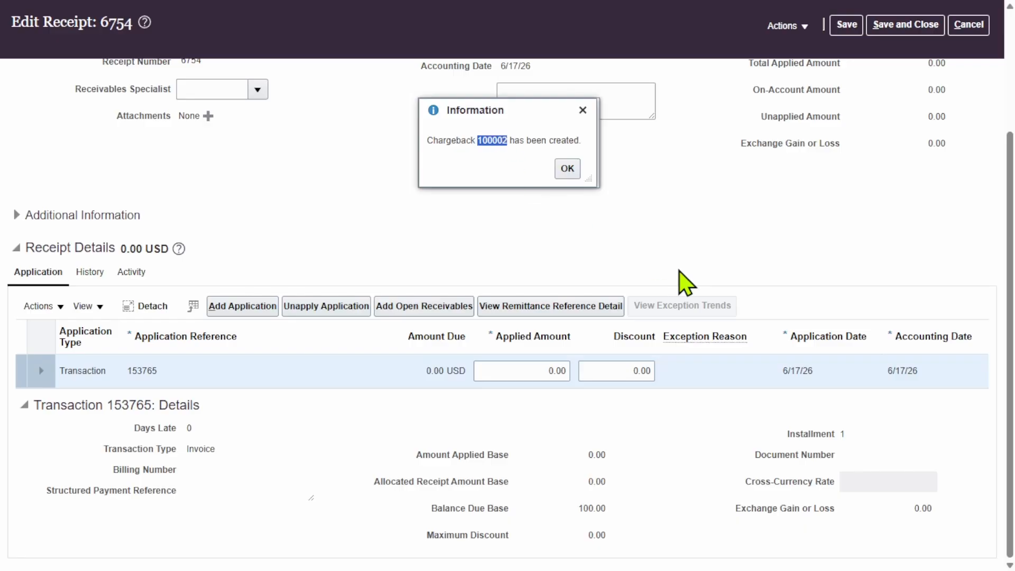
left_click(567, 168)
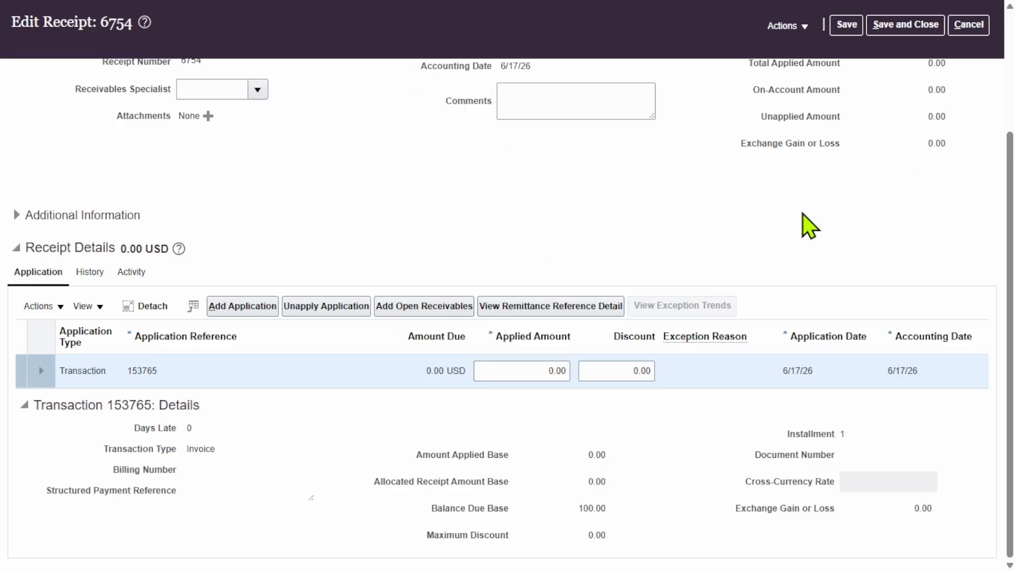
scroll(846, 201, "up", 3)
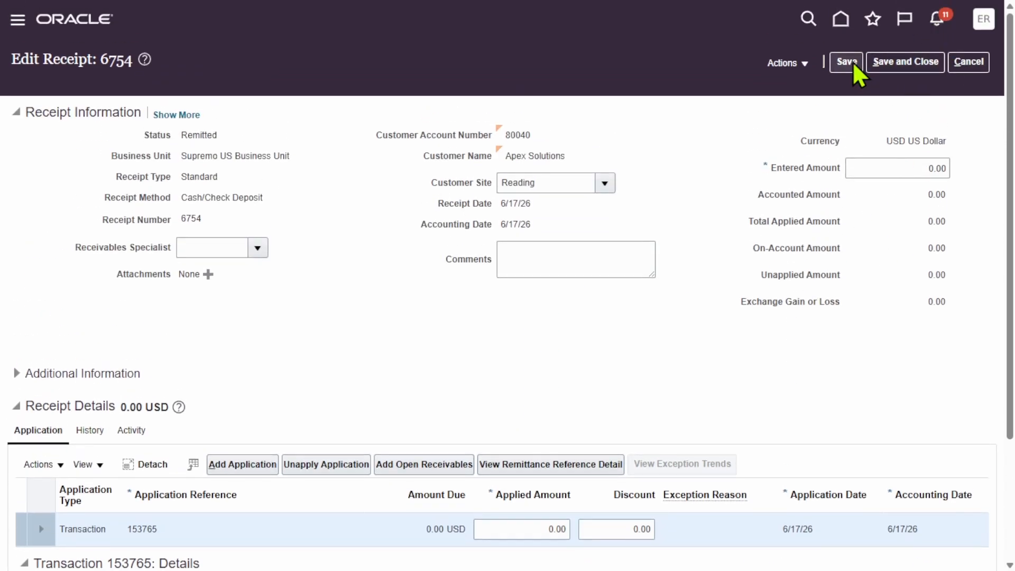
left_click(904, 67)
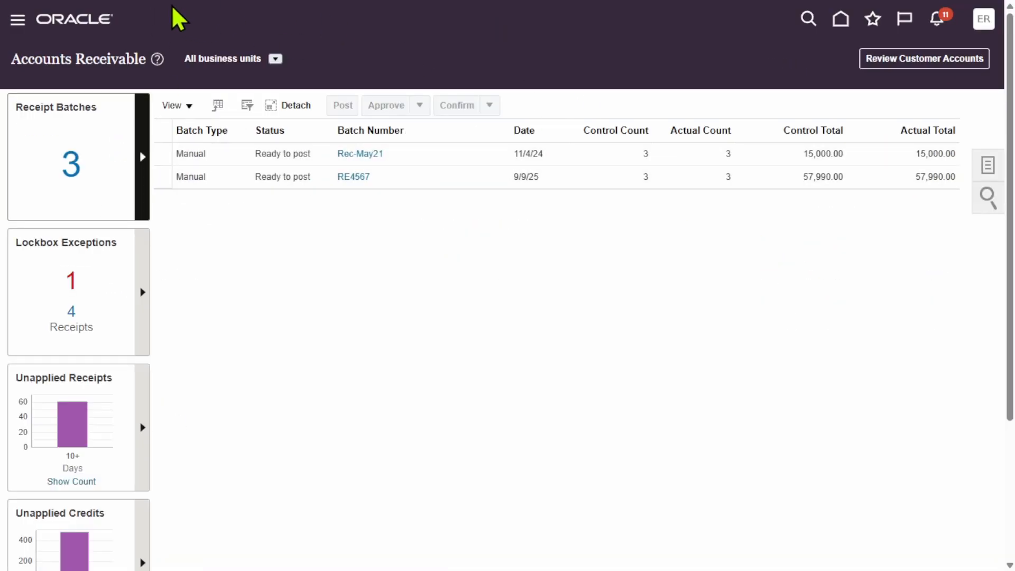
Go to the Billing work area and open Manage Transactions.
left_click(53, 21)
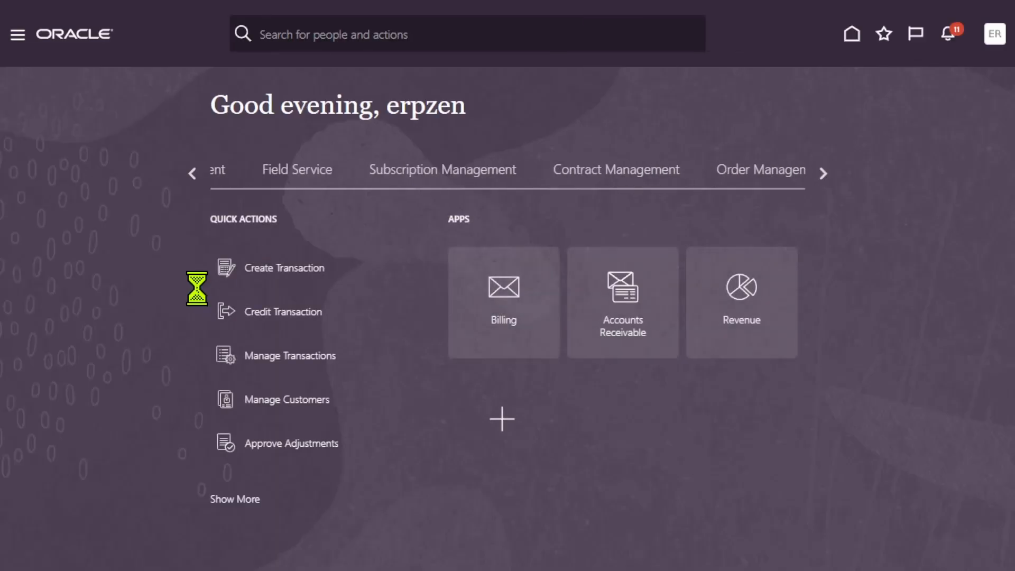
left_click(494, 292)
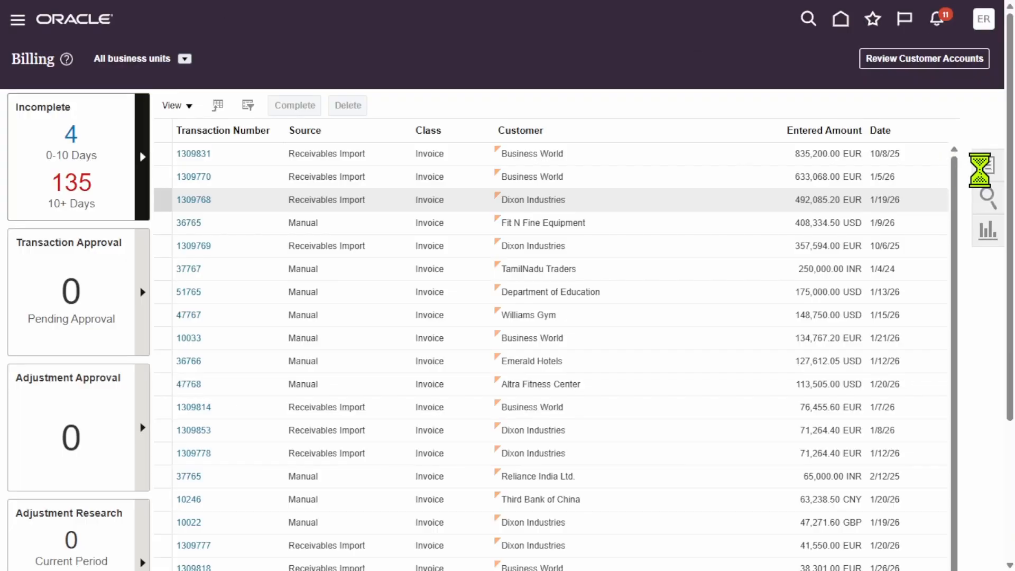
left_click(980, 169)
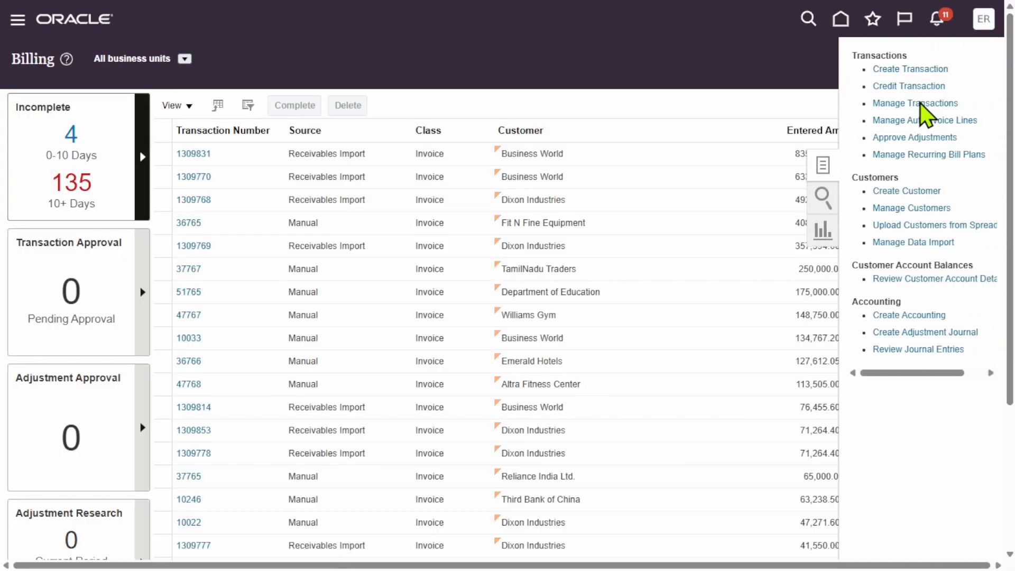
left_click(919, 103)
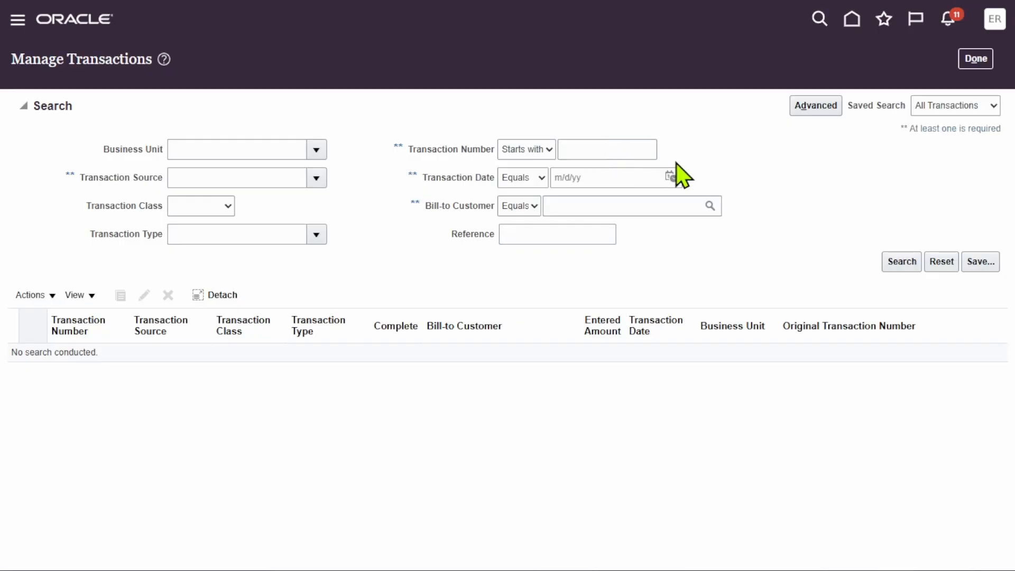
Search for transactions dated 6/17/26 in Supremo US Business Unit, finding the business unit by "supremo".
left_click(671, 177)
left_click(766, 288)
left_click(313, 158)
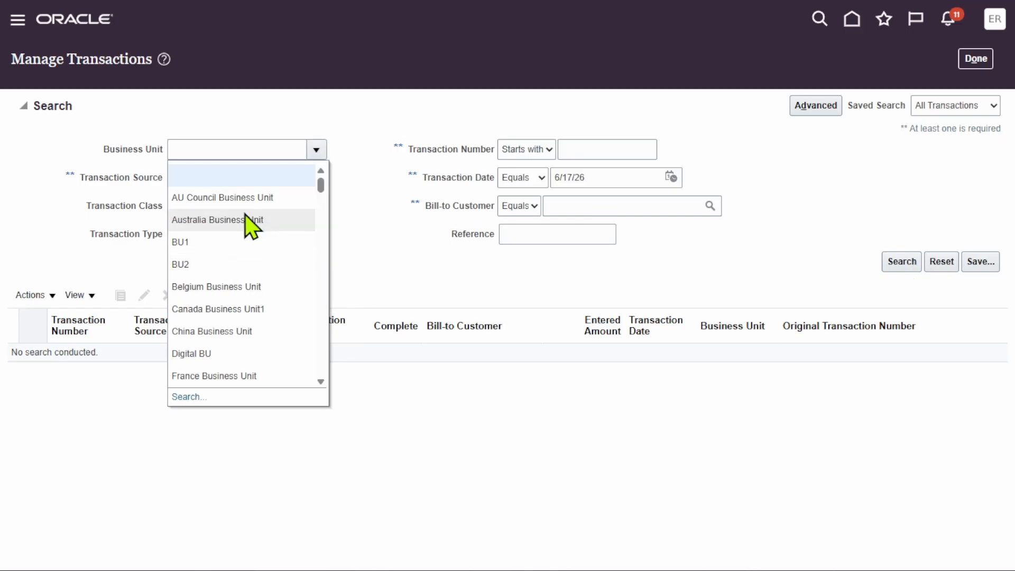
left_click(189, 397)
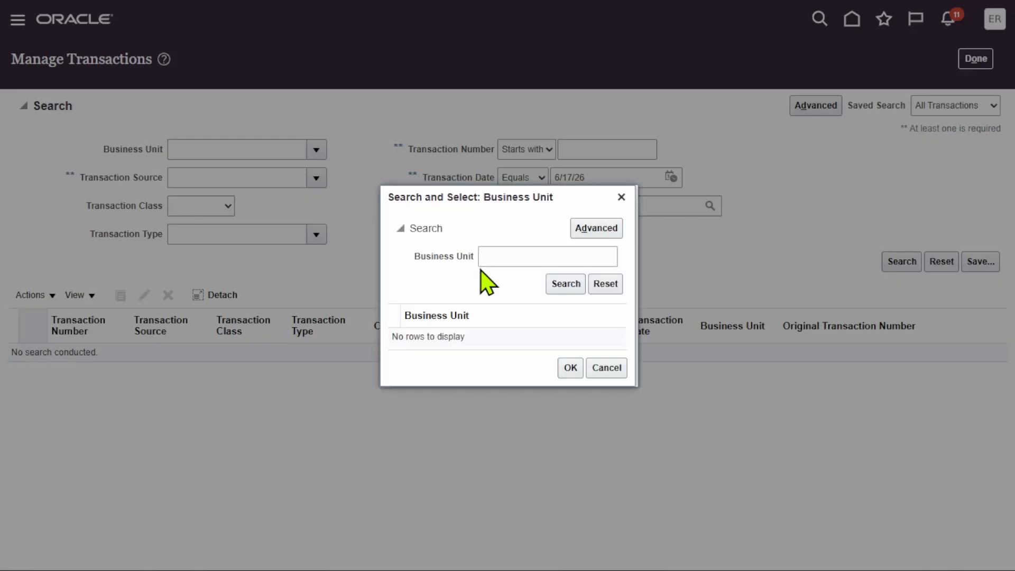
left_click(497, 257)
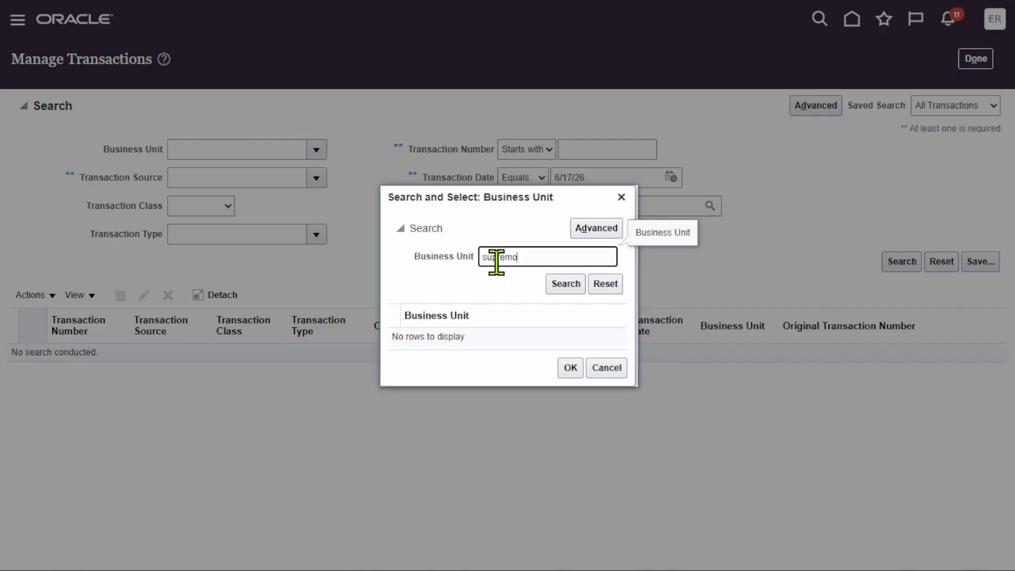
key("Return")
left_click(521, 391)
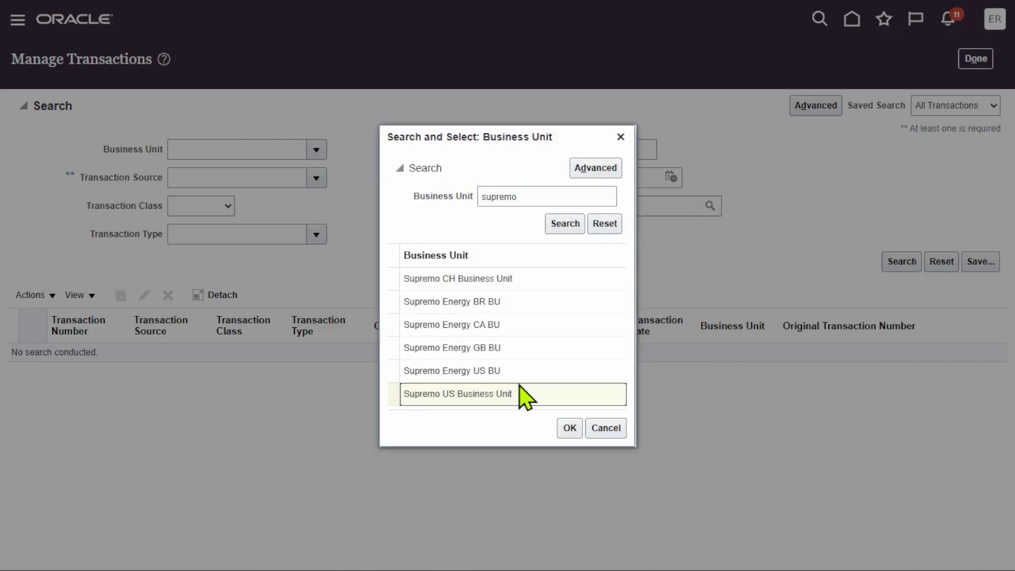
left_click(567, 427)
left_click(904, 262)
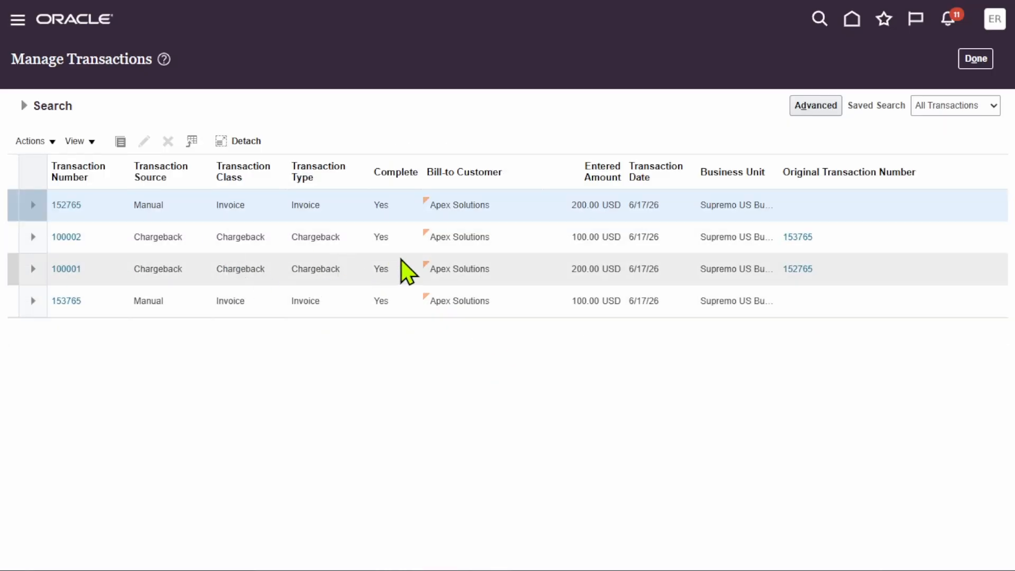
Compare the 100 USD chargeback with its original invoice and open that Apex Solutions invoice for review.
left_click(176, 236)
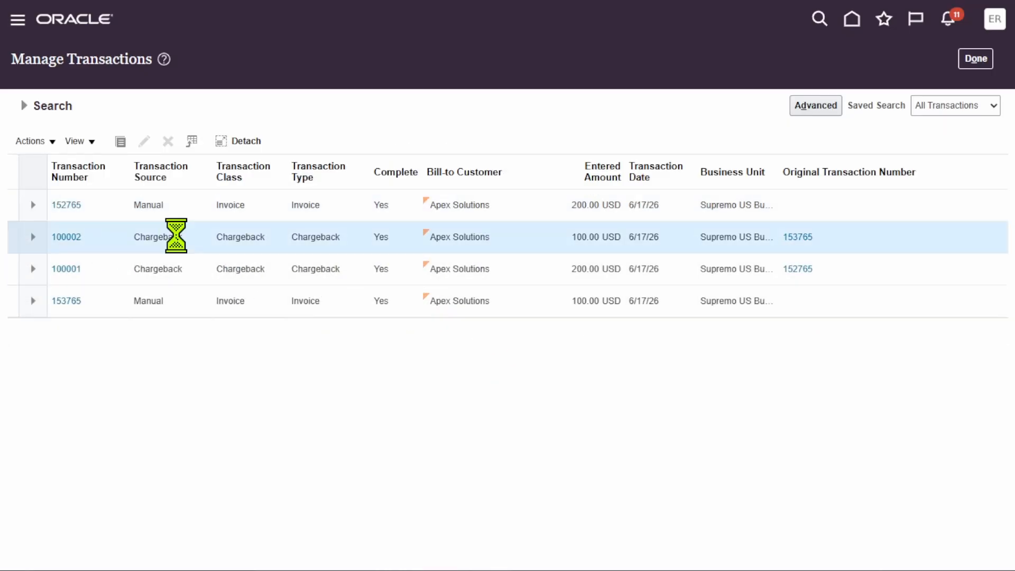
left_click(162, 302)
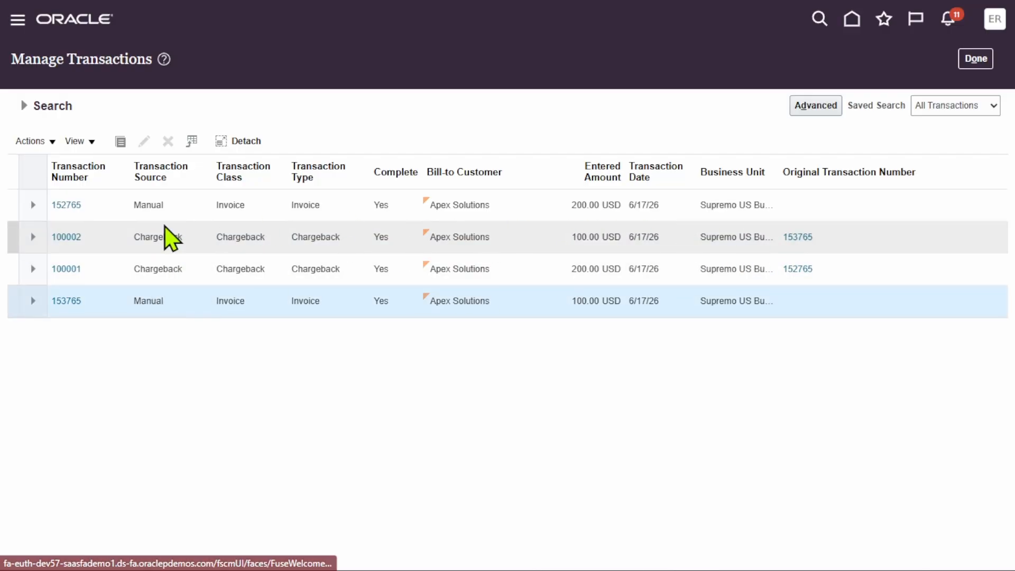
left_click(97, 239)
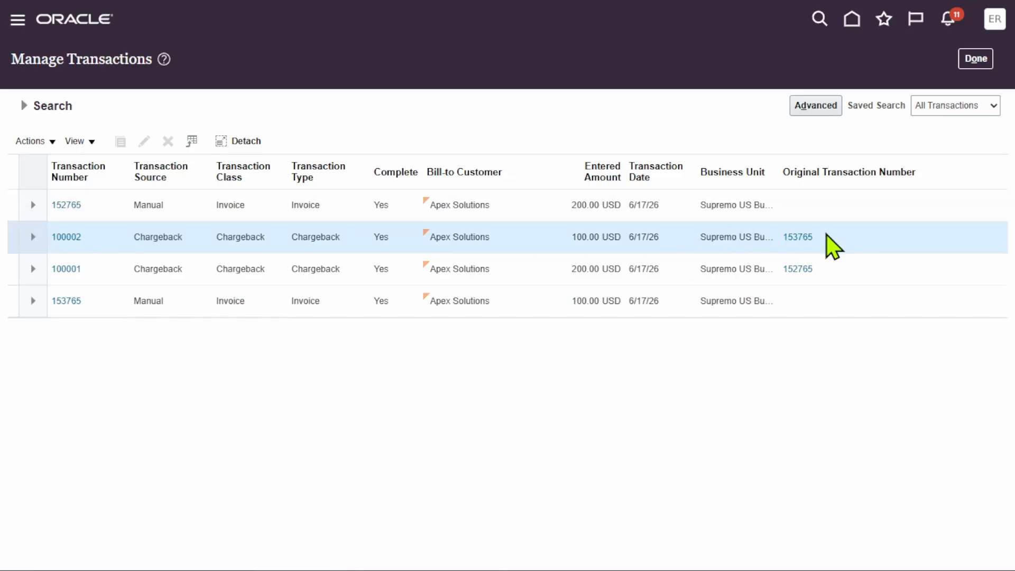
left_click(60, 301)
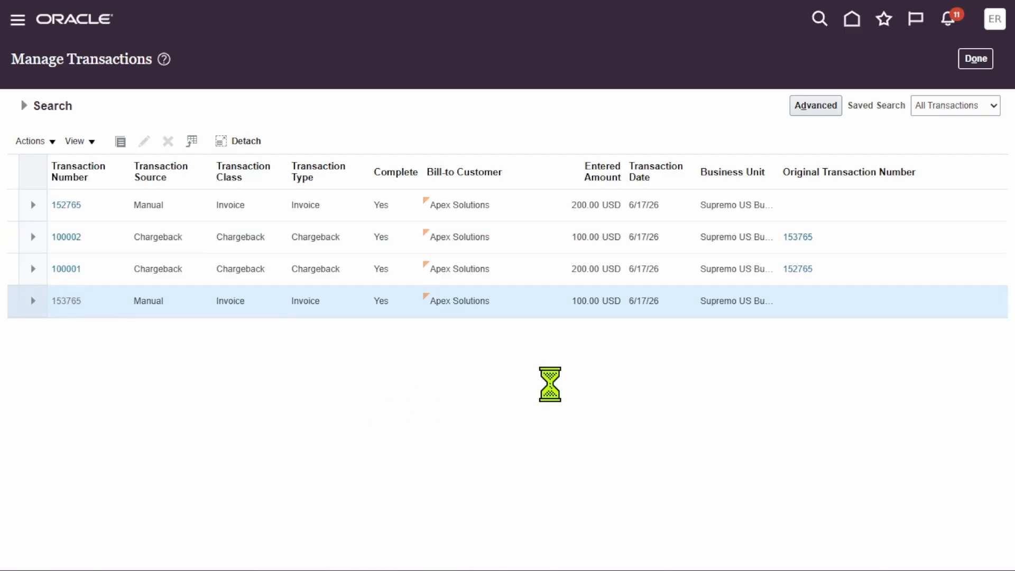
Switch to Notepad to check the last noted invoice number against the open invoice, and return to the invoice.
key("super")
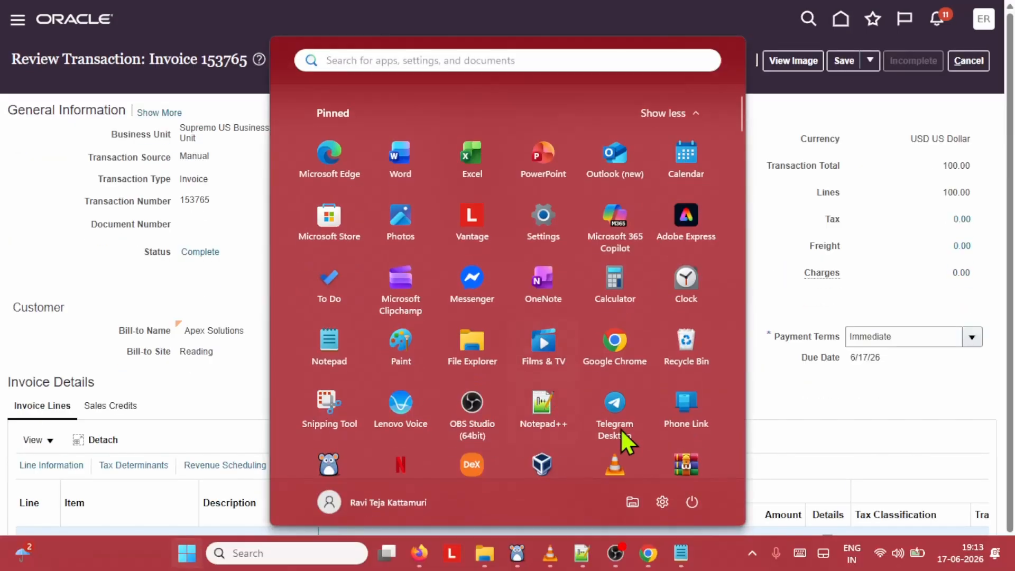
left_click(681, 554)
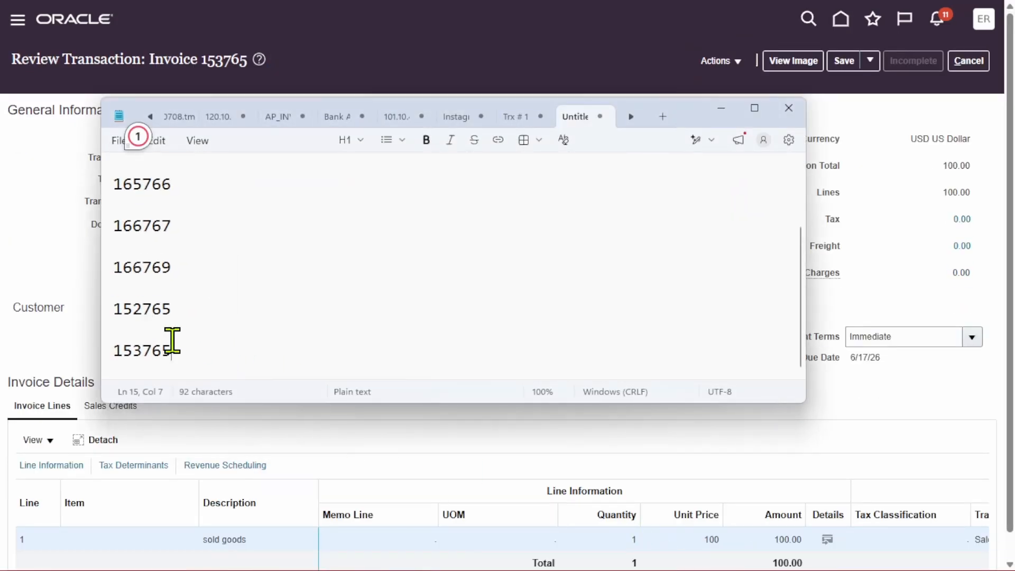
left_click_drag(181, 348, 124, 350)
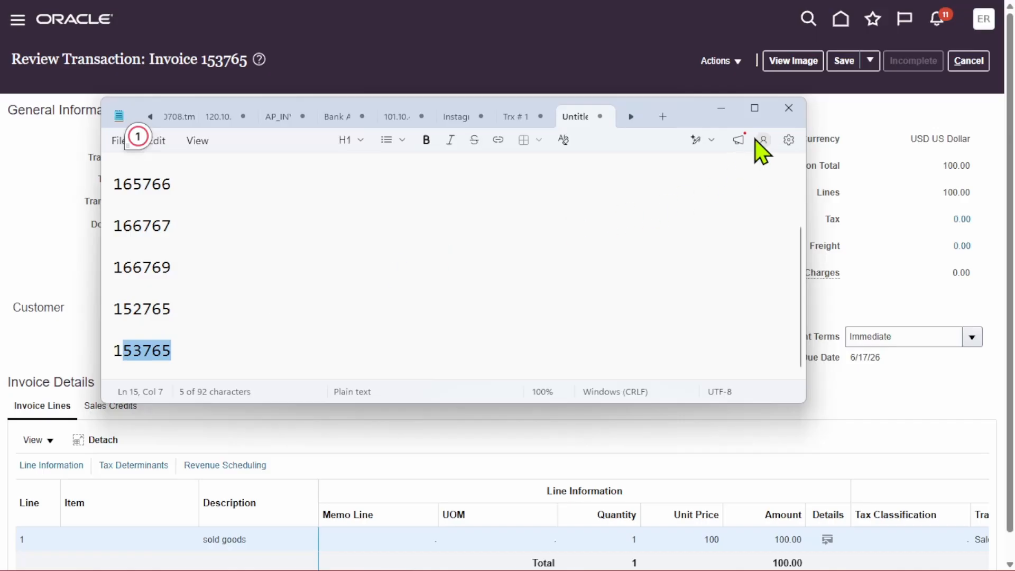
left_click(727, 107)
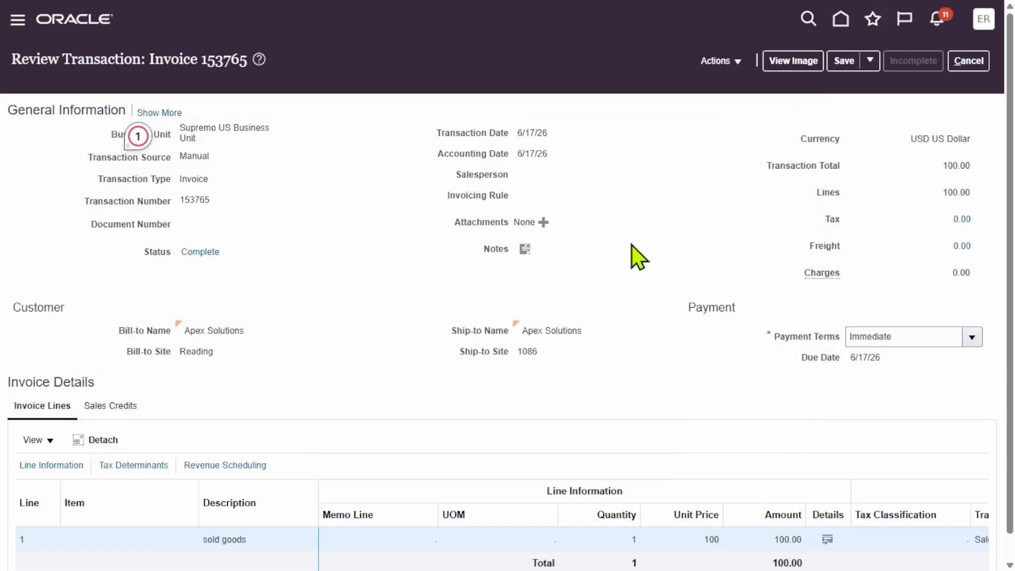
Open the invoice's balance details and examine its original amount, adjustments and total balance.
left_click(715, 61)
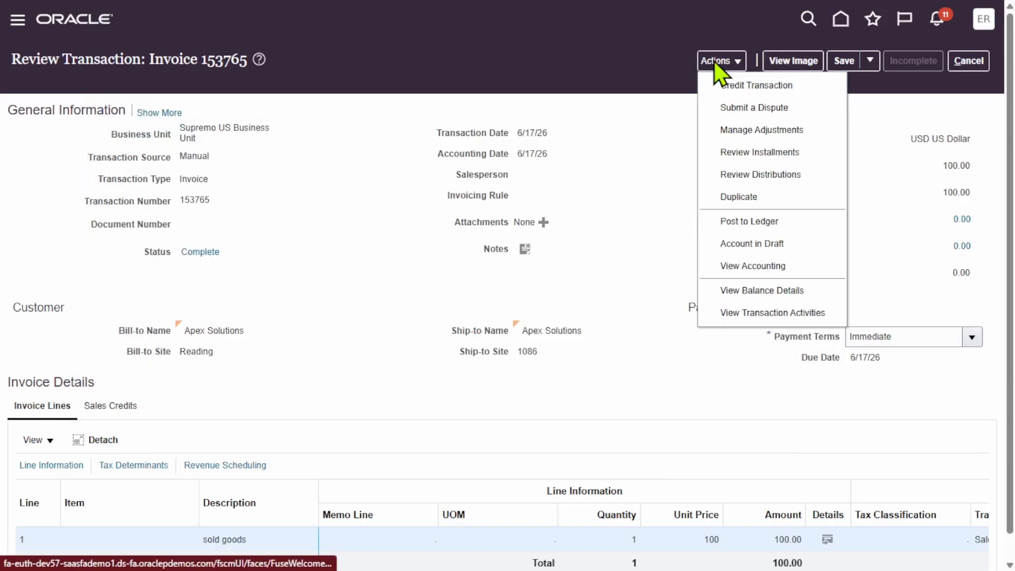
left_click(775, 291)
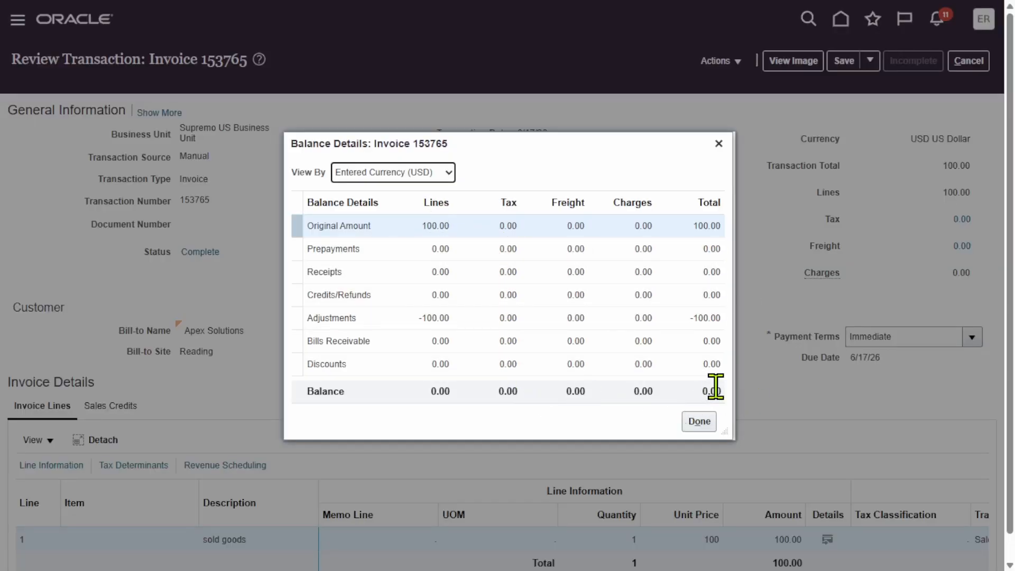
left_click_drag(699, 392, 723, 391)
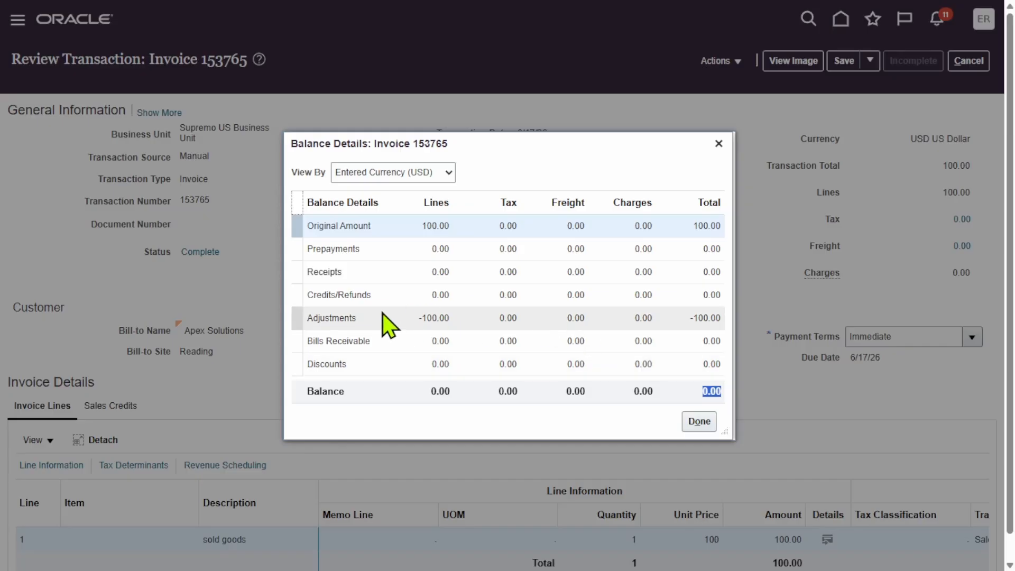
left_click(382, 334)
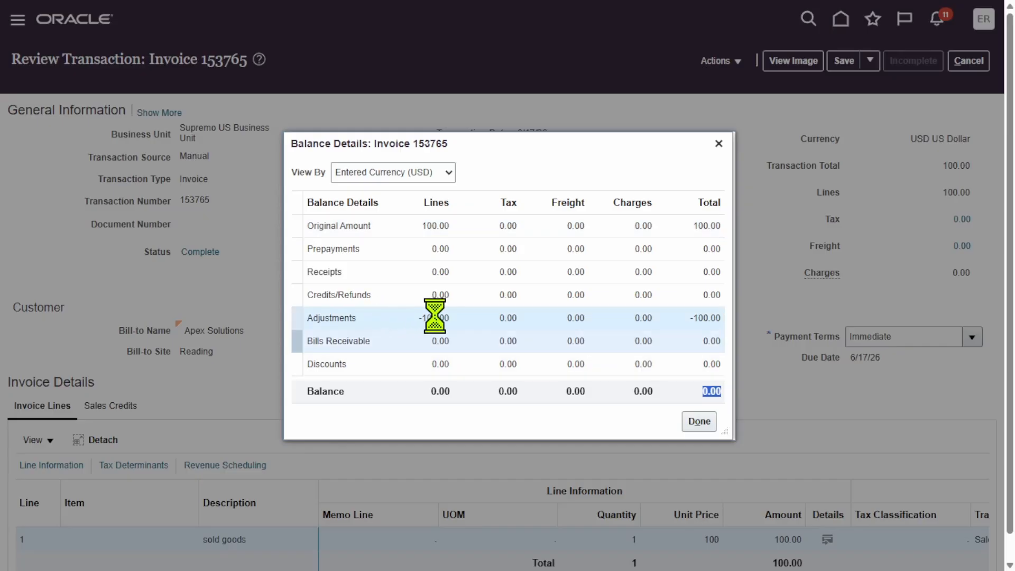
left_click(424, 227)
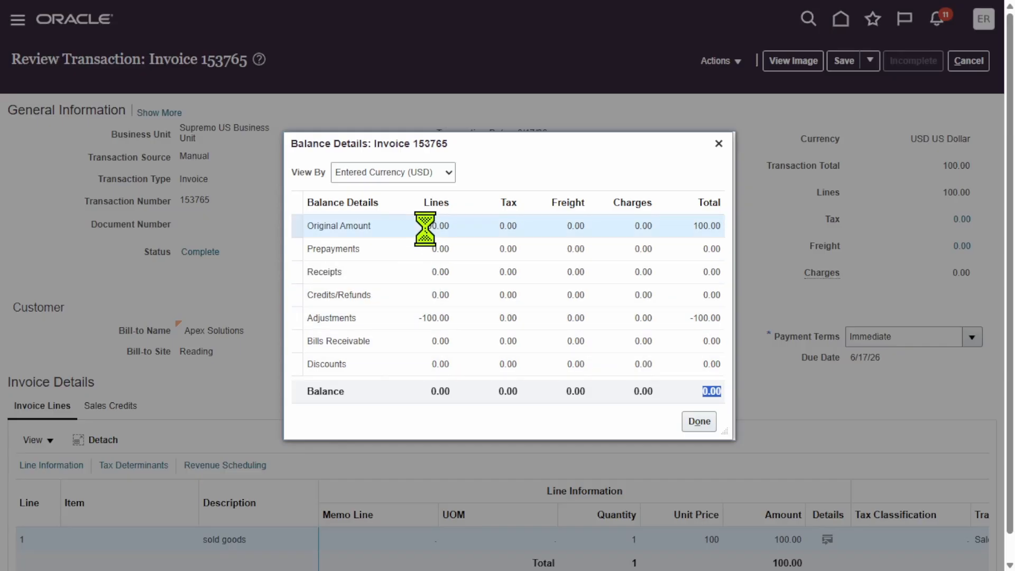
Check the adjustments in the invoice's balance details and open its transaction activities.
left_click(437, 317)
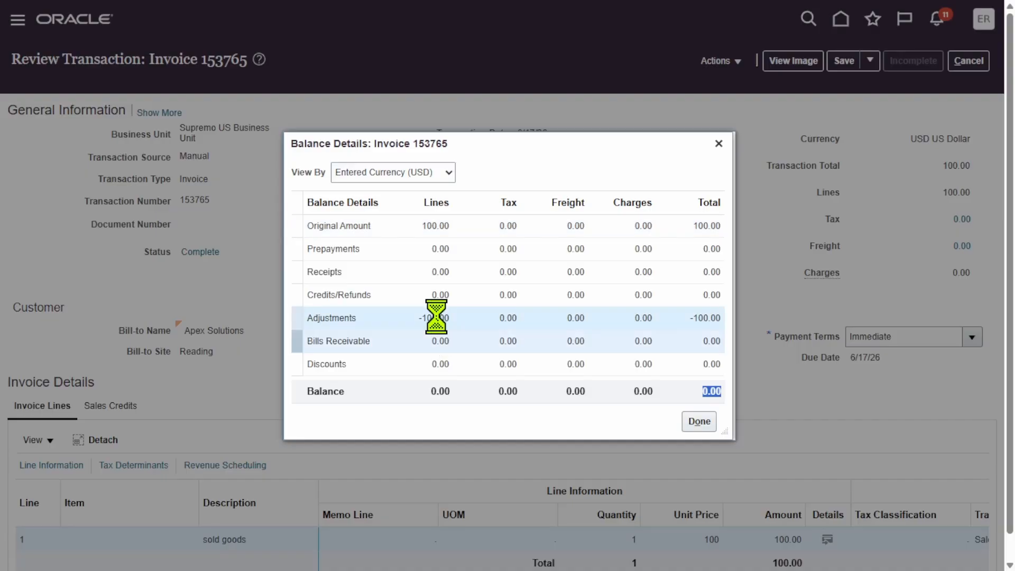
left_click(693, 427)
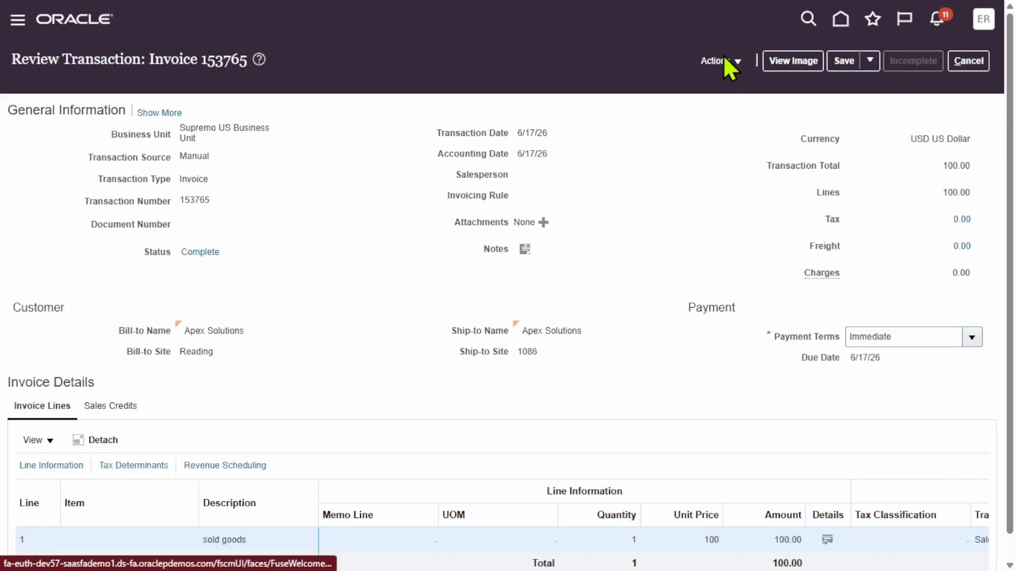
left_click(724, 60)
left_click(773, 316)
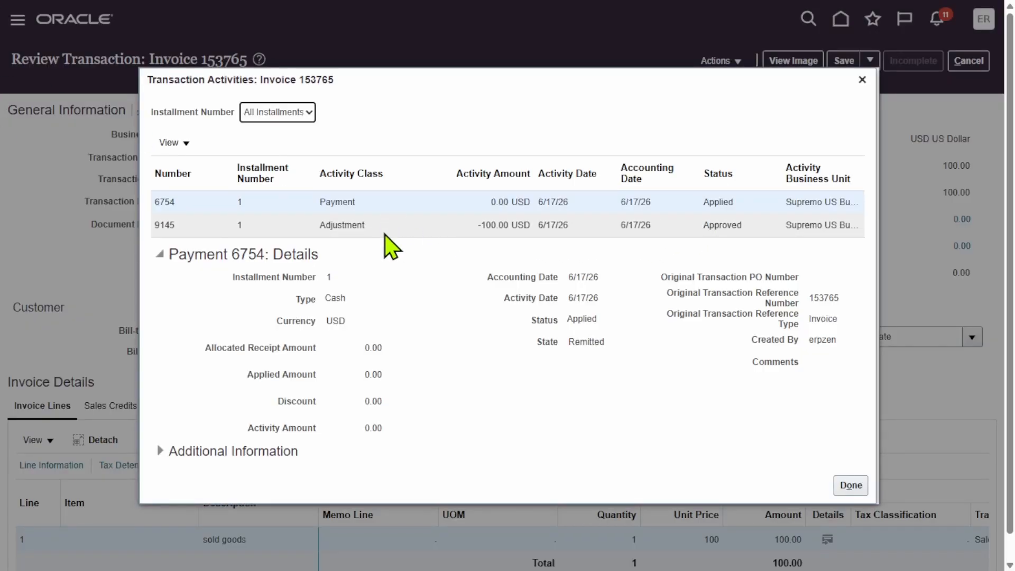
Examine the adjustment activity's details and its linked chargeback number, and return from the invoice to the transaction results.
left_click(389, 218)
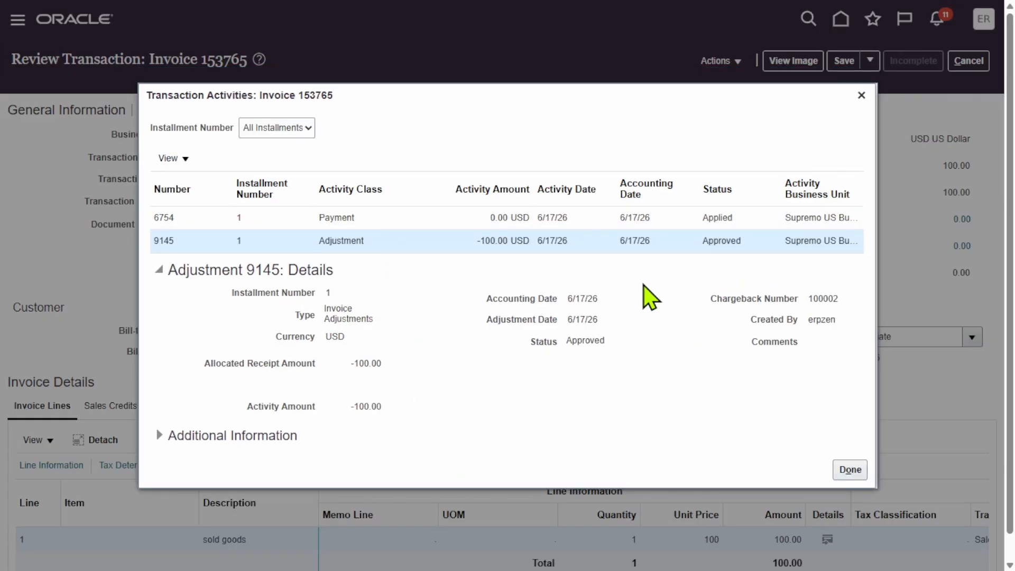
left_click_drag(711, 300, 839, 293)
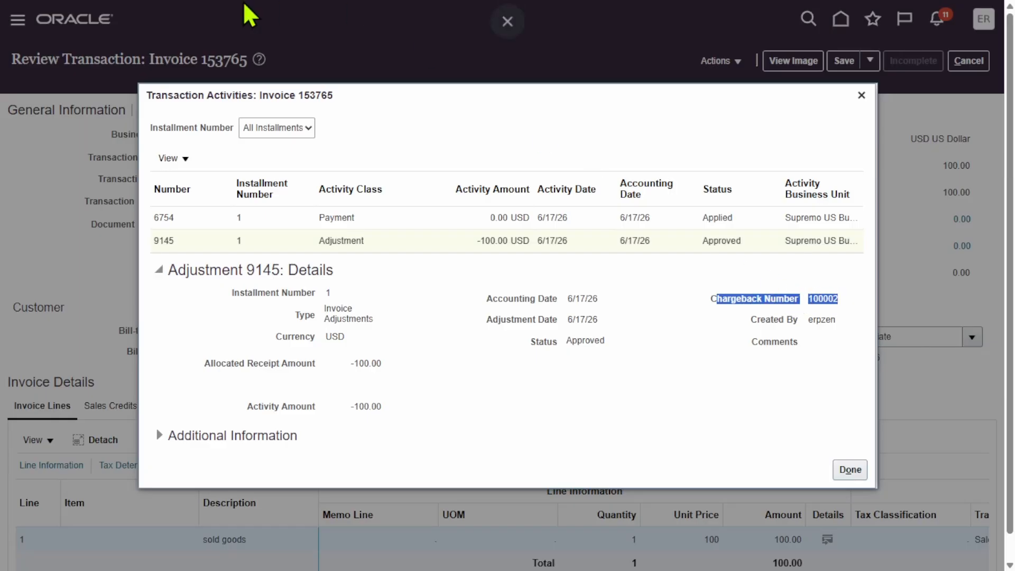
left_click(853, 471)
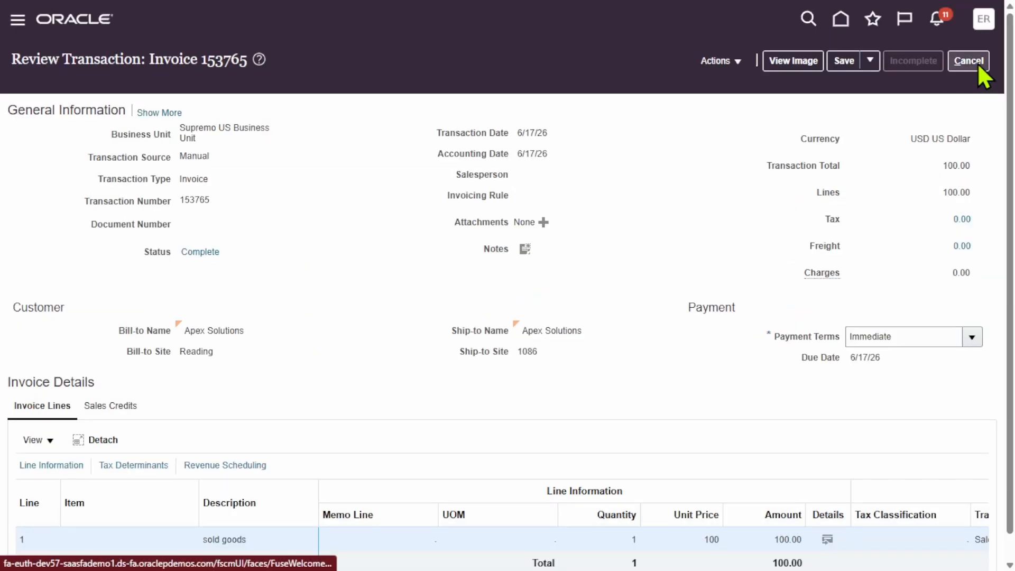
left_click(978, 62)
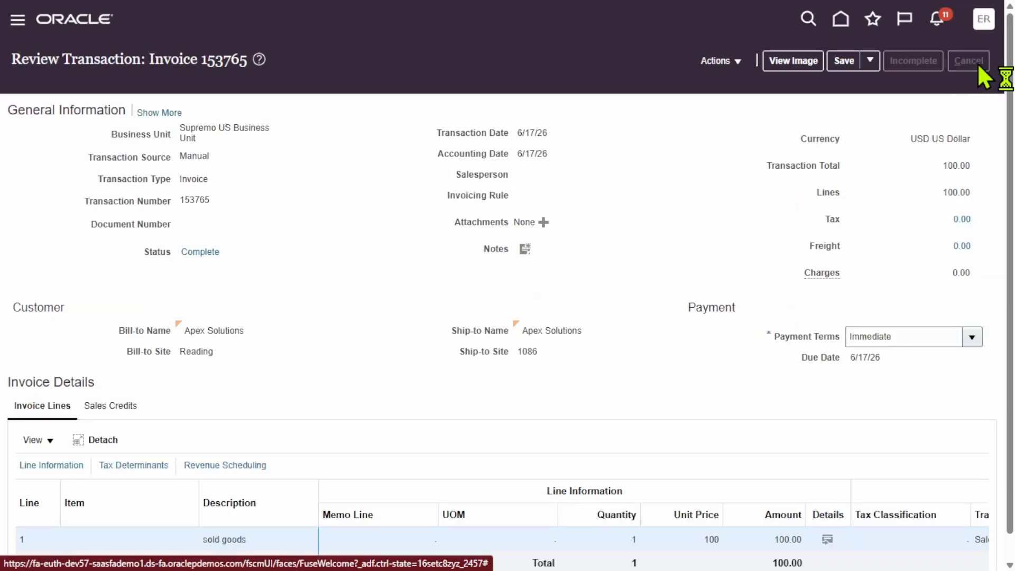
left_click(680, 307)
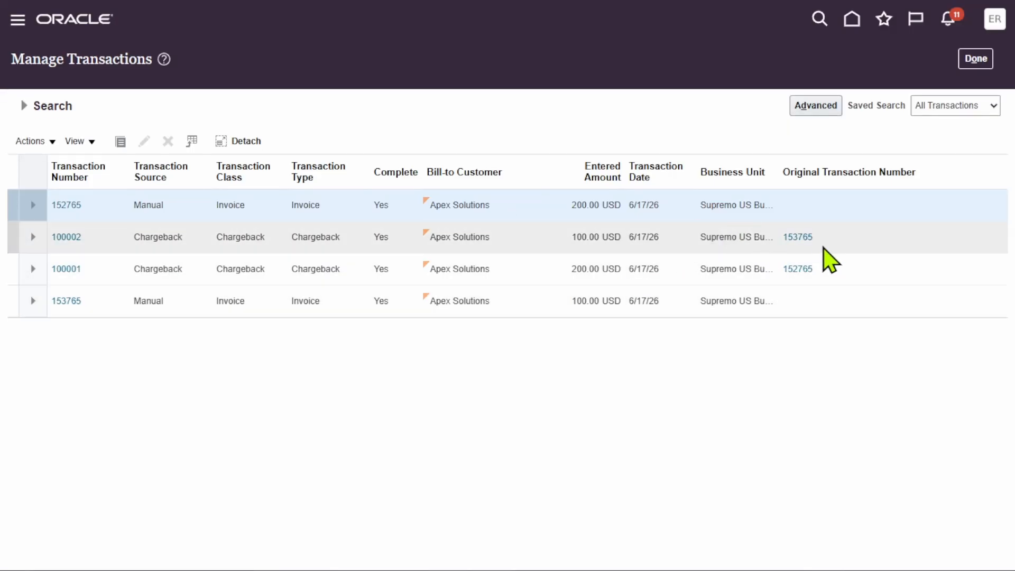
Open the 100 USD Apex Solutions chargeback and examine its payment terms and due date.
left_click(65, 238)
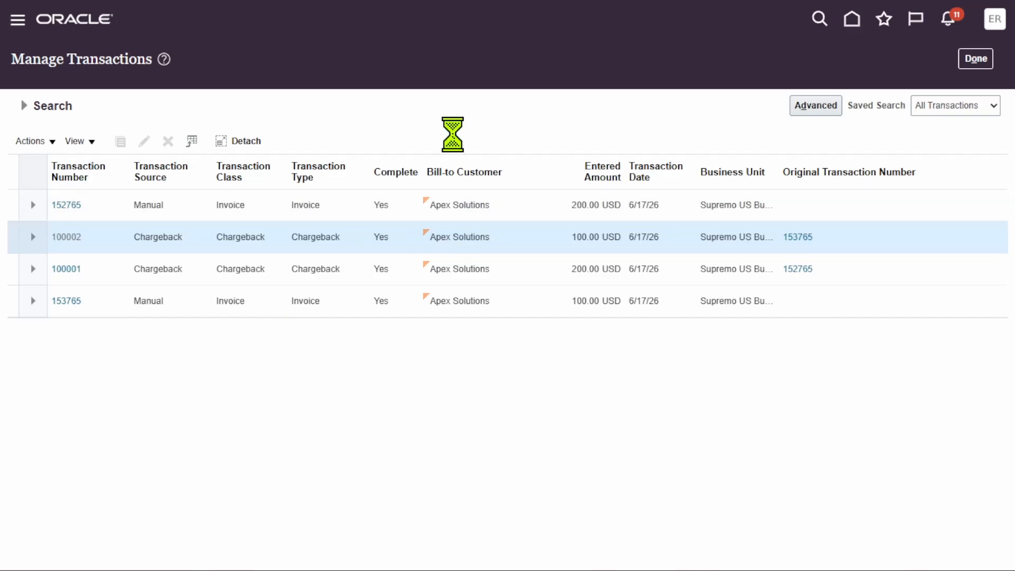
scroll(551, 245, "down", 3)
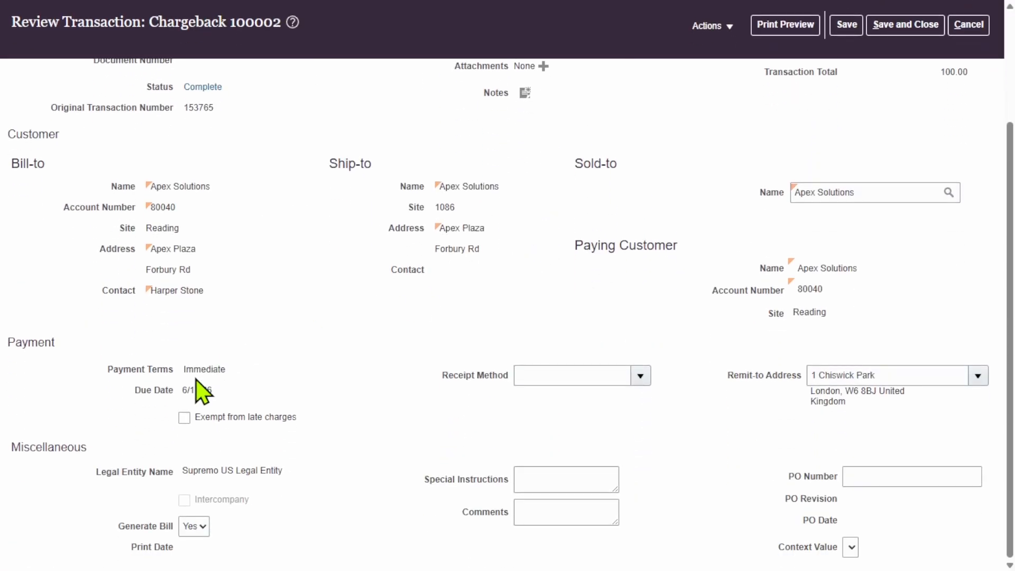
left_click_drag(213, 390, 185, 391)
left_click(328, 326)
left_click(227, 402)
left_click_drag(215, 390, 181, 390)
left_click(256, 401)
left_click(293, 256)
scroll(386, 290, "up", 3)
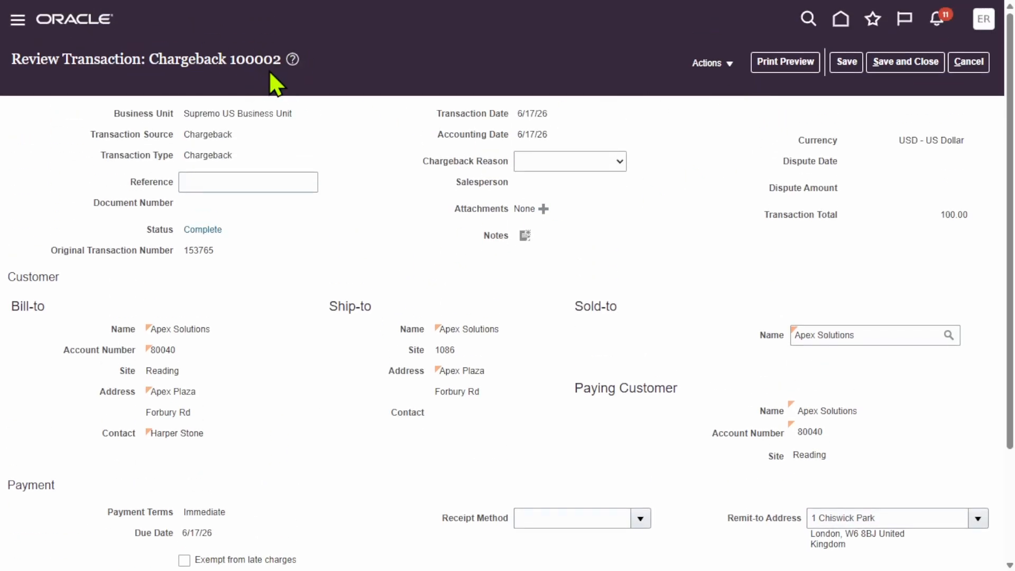
Examine the total balance in the chargeback's balance details and save the chargeback.
left_click(711, 63)
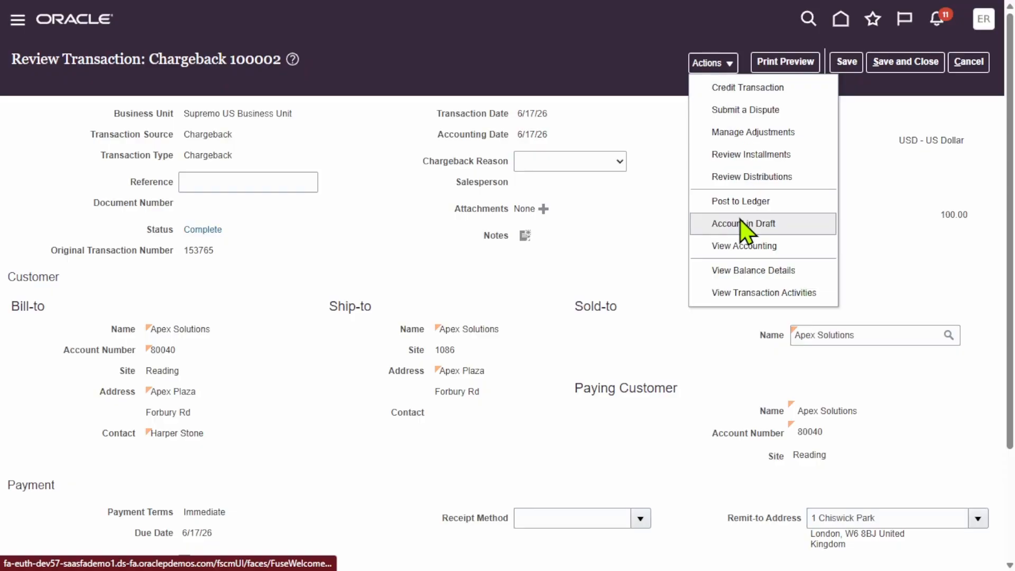
left_click(755, 272)
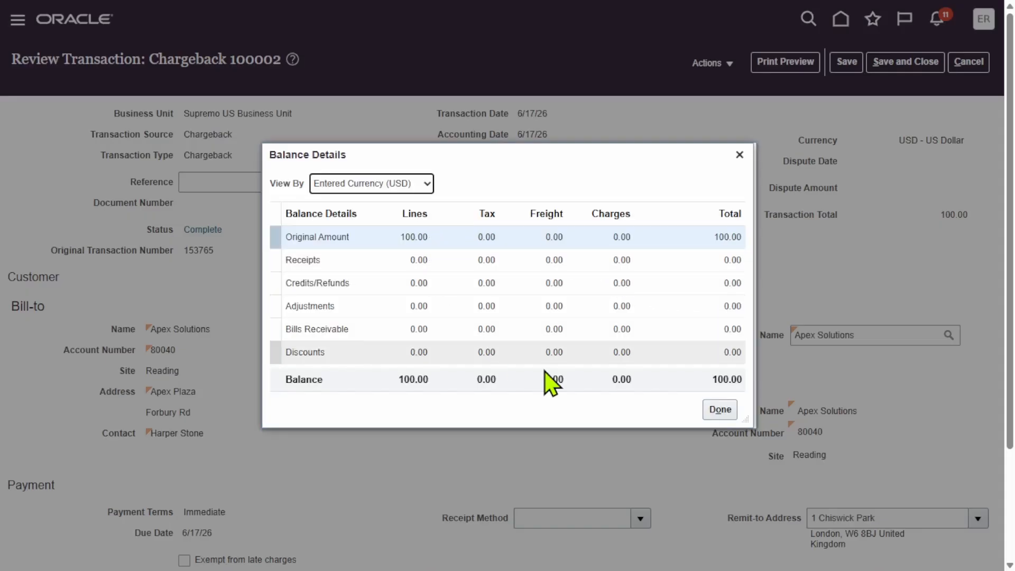
left_click(704, 387)
left_click_drag(746, 375, 726, 378)
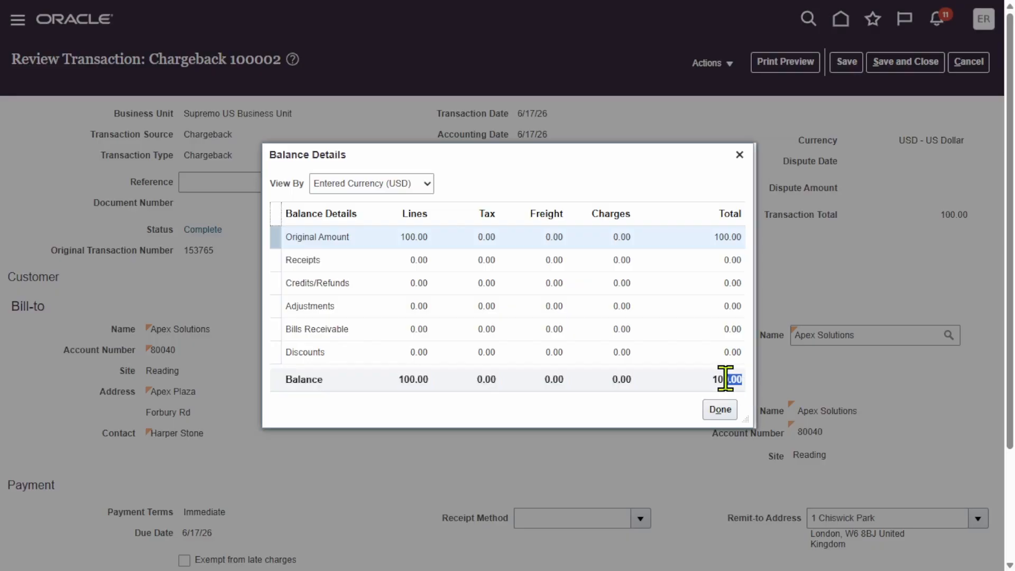
left_click(719, 410)
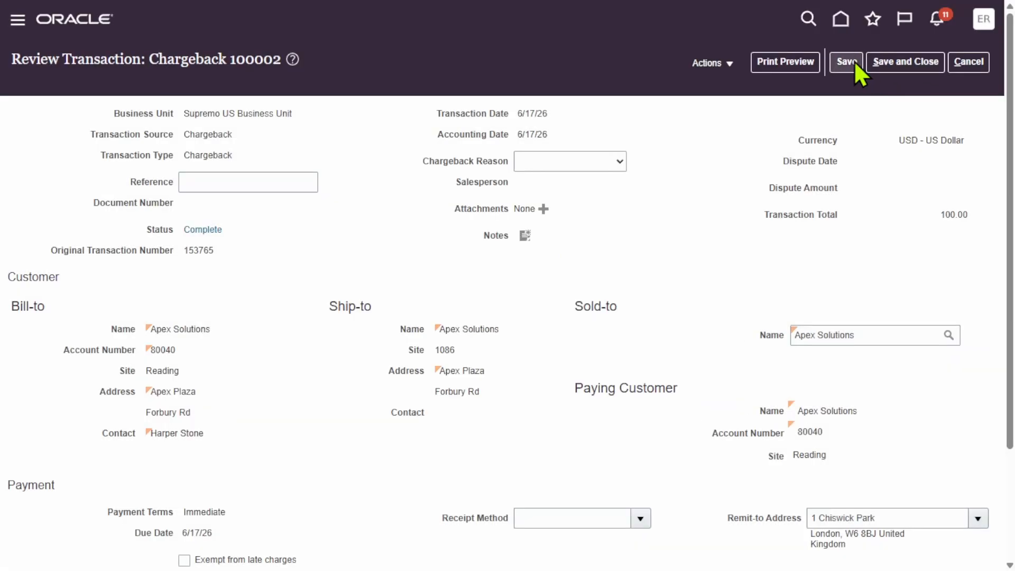
left_click(854, 60)
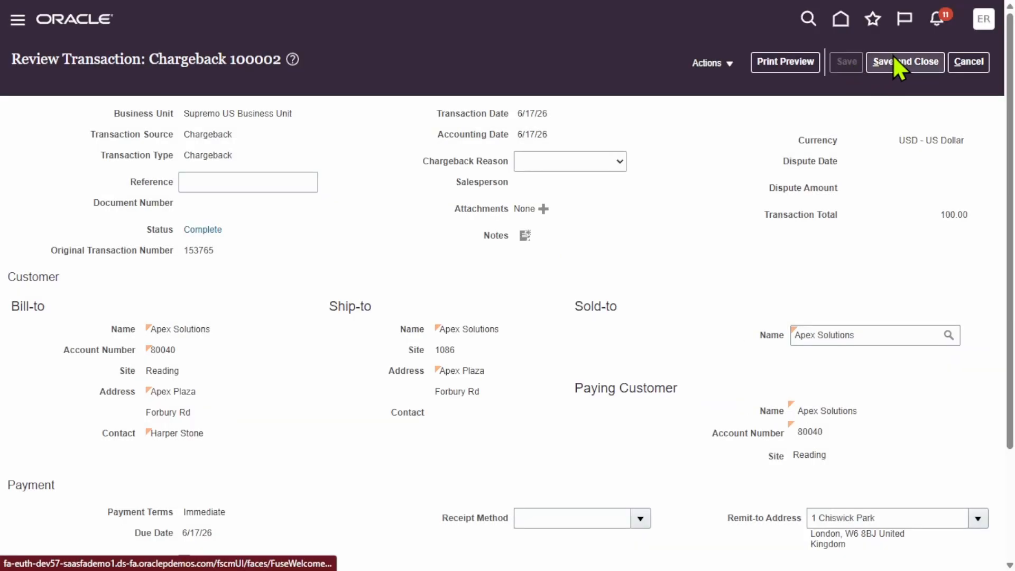
Post the chargeback to the ledger and open its accounting lines for review.
left_click(730, 62)
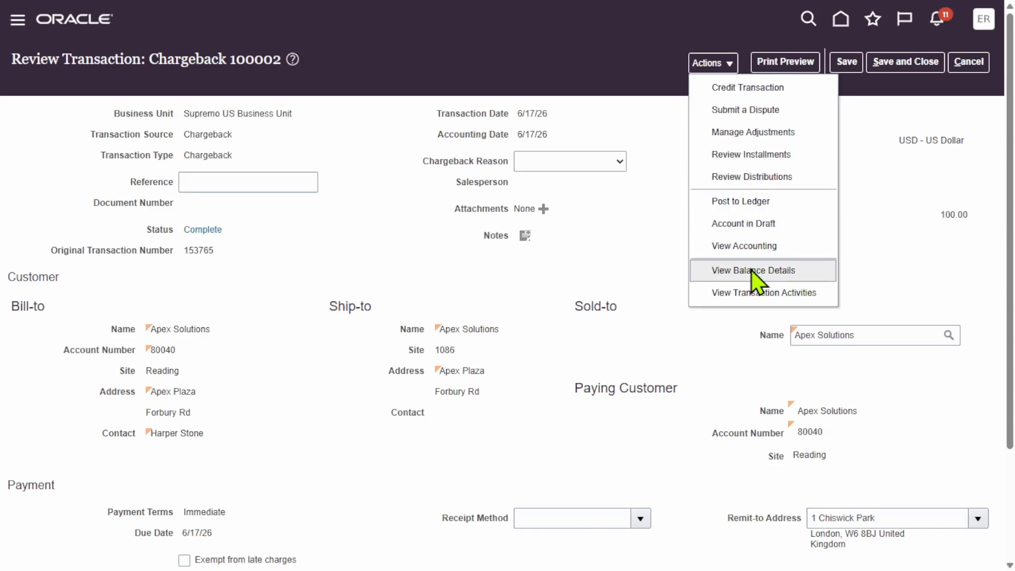
left_click(757, 224)
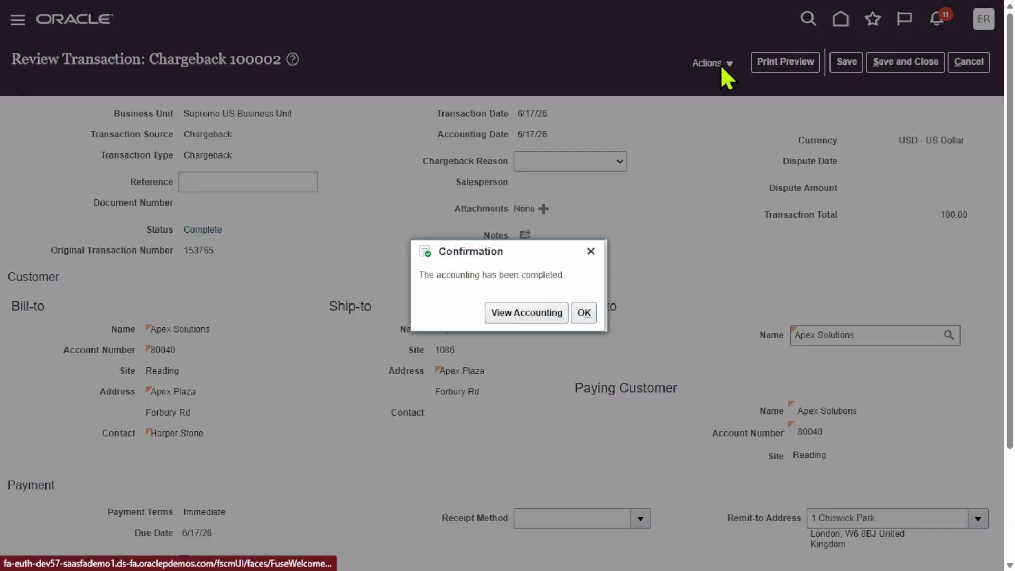
left_click(538, 306)
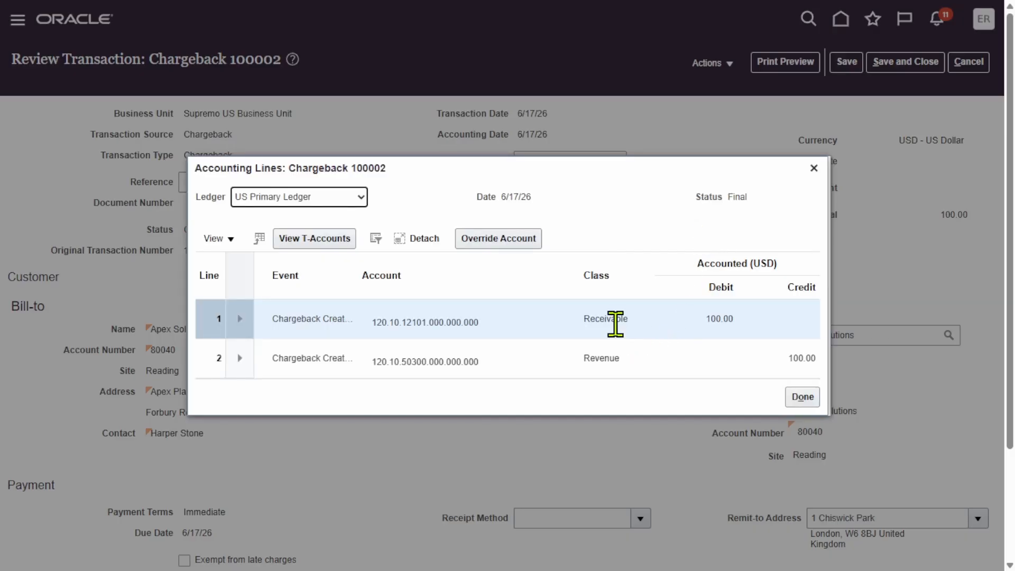
Finish reviewing the accounting lines, and save and close the chargeback.
left_click(801, 396)
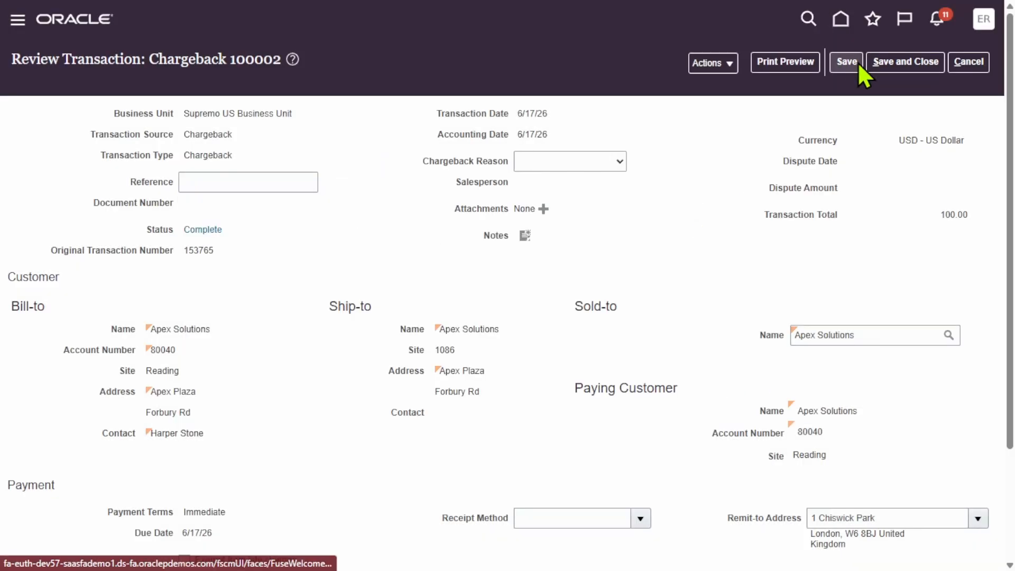
left_click(857, 62)
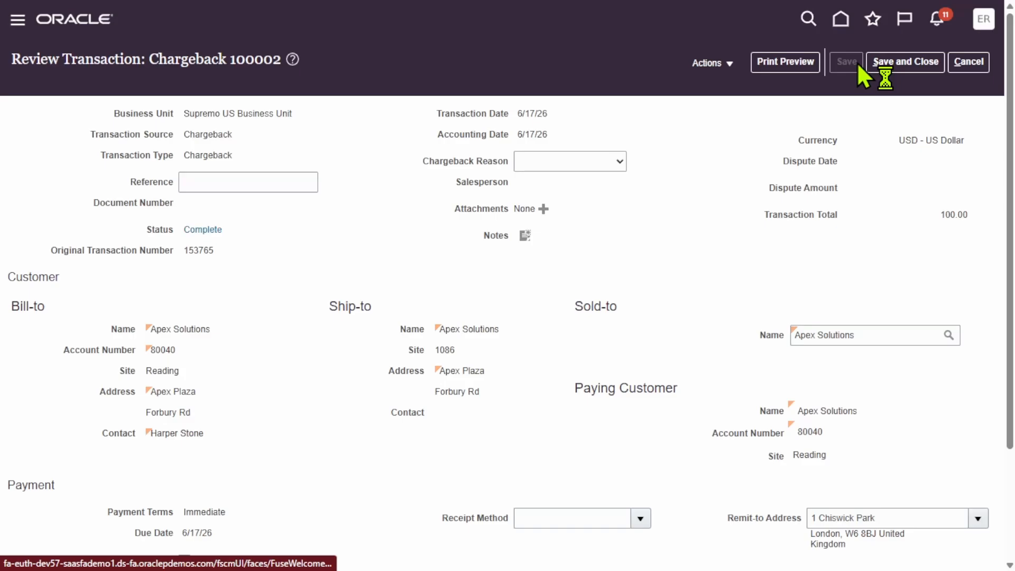
left_click(931, 61)
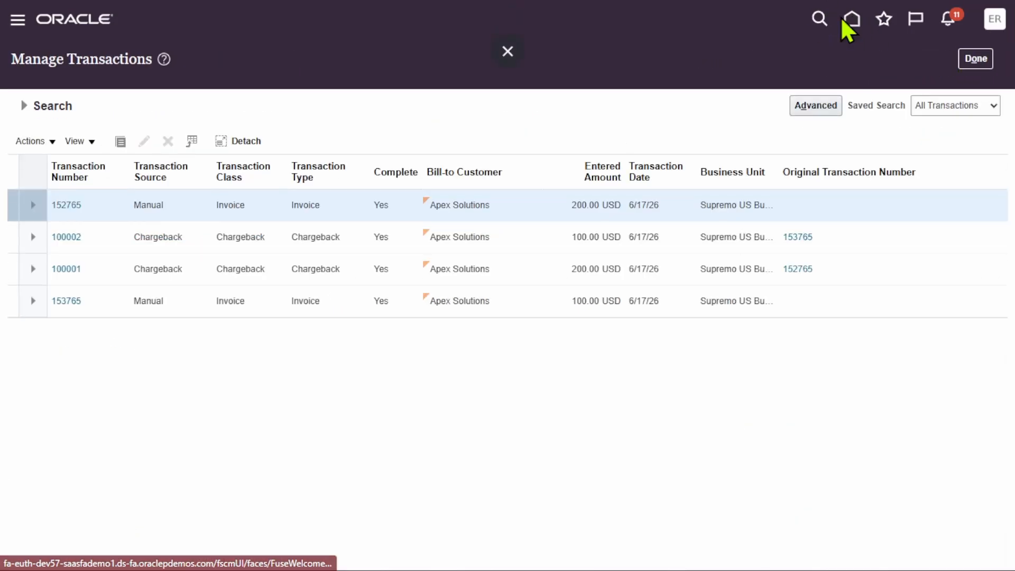